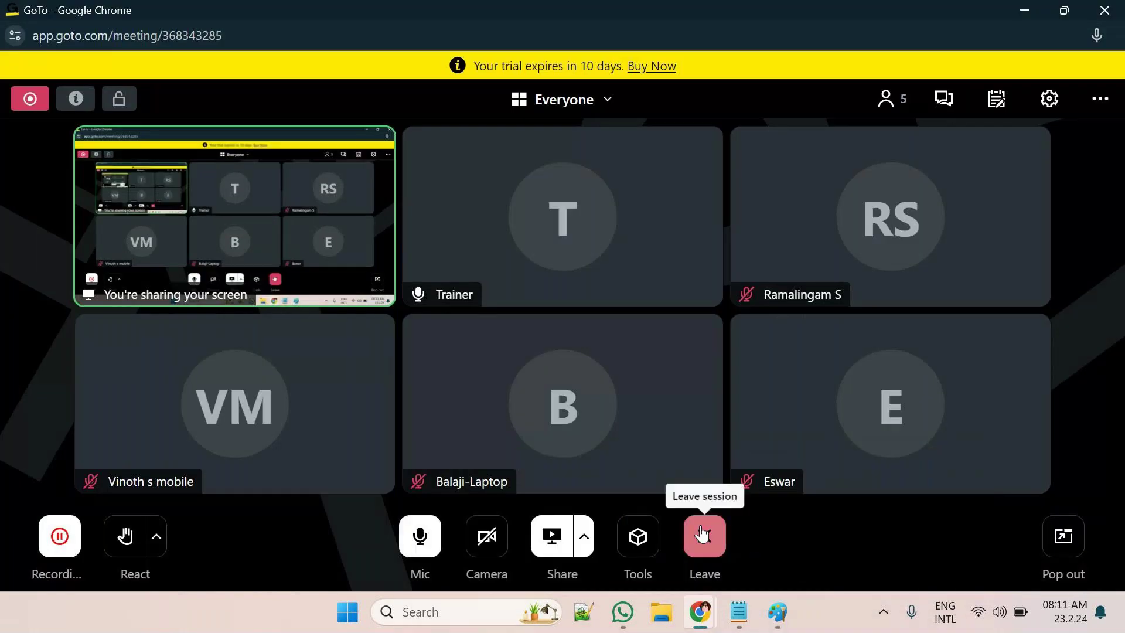
# Draw a large 666 × 482px rectangle outline on the blank canvas and shift it left
pyautogui.click(702, 531)
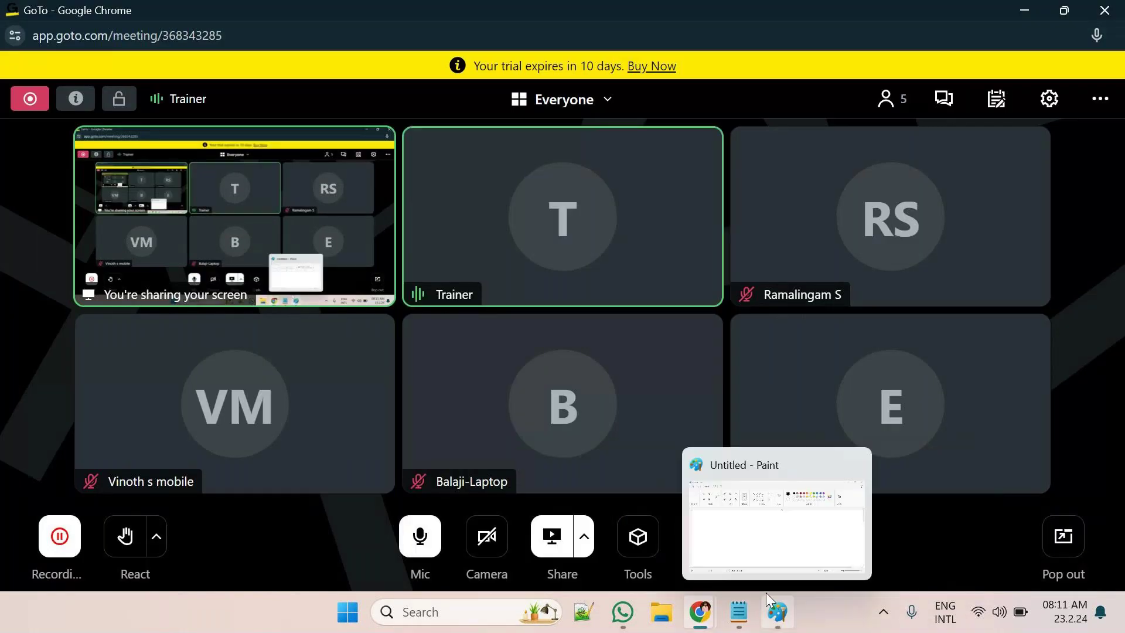
pyautogui.click(787, 605)
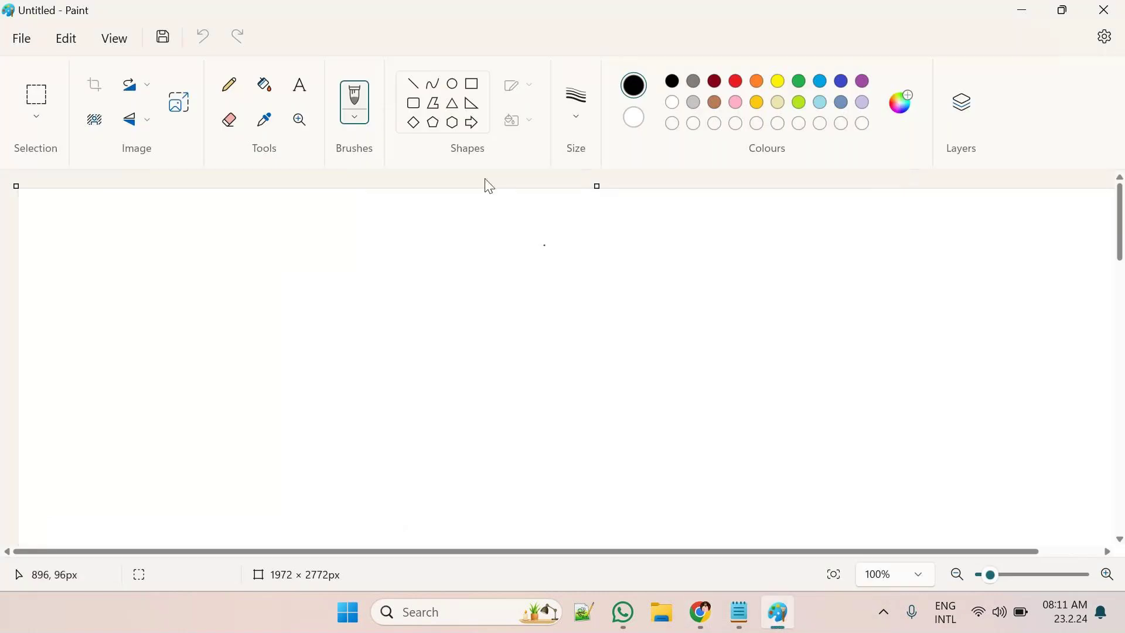
pyautogui.click(473, 86)
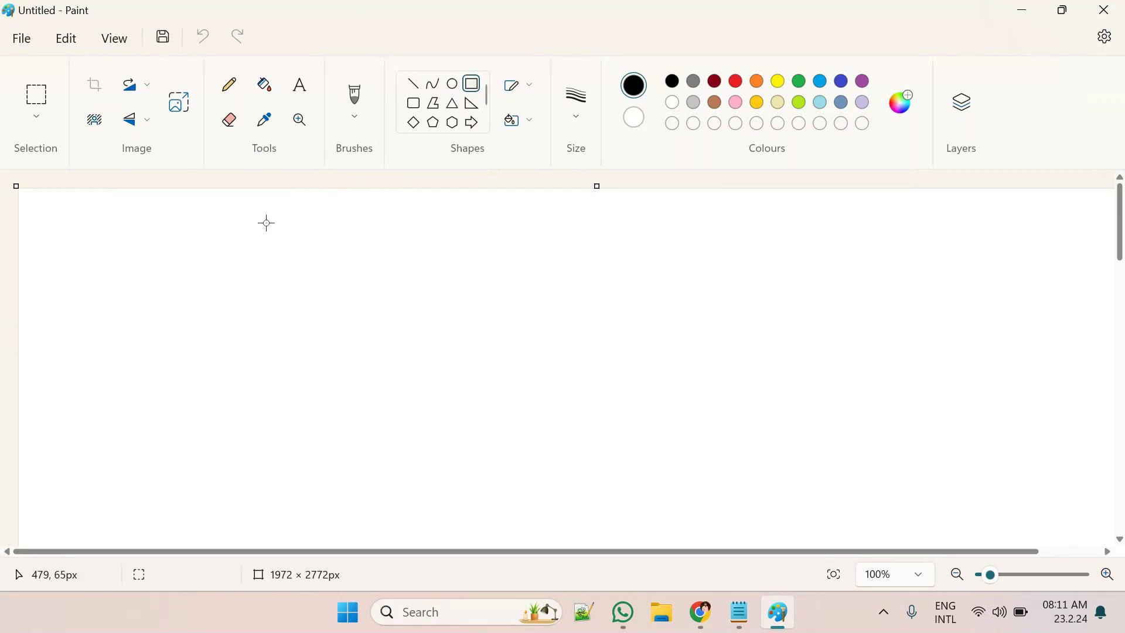
pyautogui.moveTo(219, 224)
pyautogui.mouseDown()
pyautogui.moveTo(527, 461)
pyautogui.moveTo(543, 492)
pyautogui.moveTo(610, 505)
pyautogui.mouseUp()
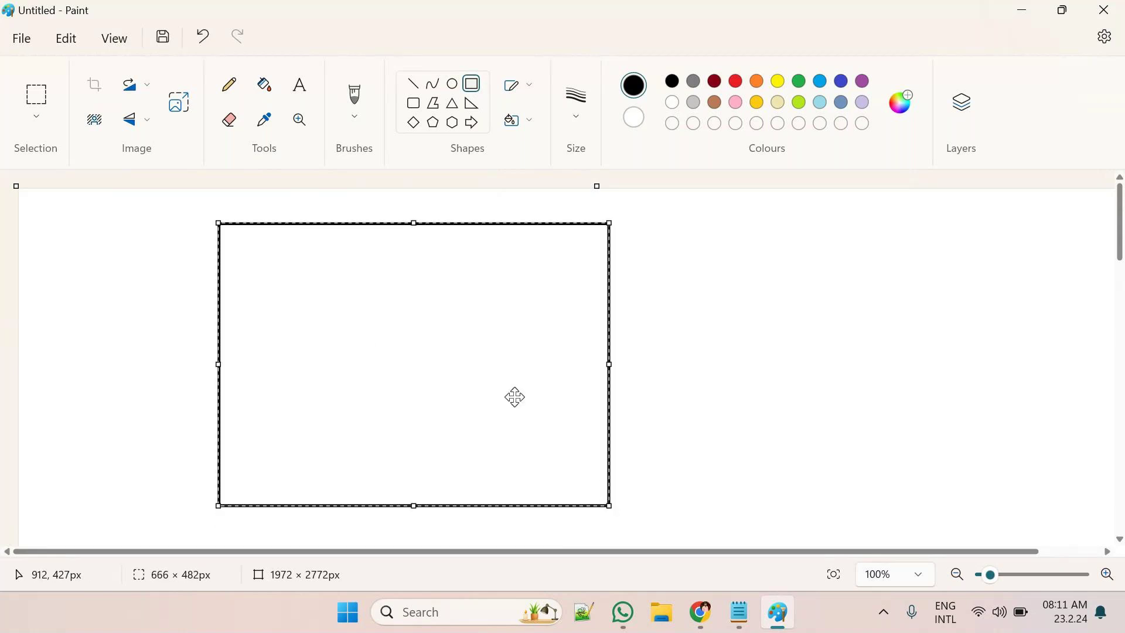
pyautogui.moveTo(469, 360); pyautogui.dragTo(334, 356)
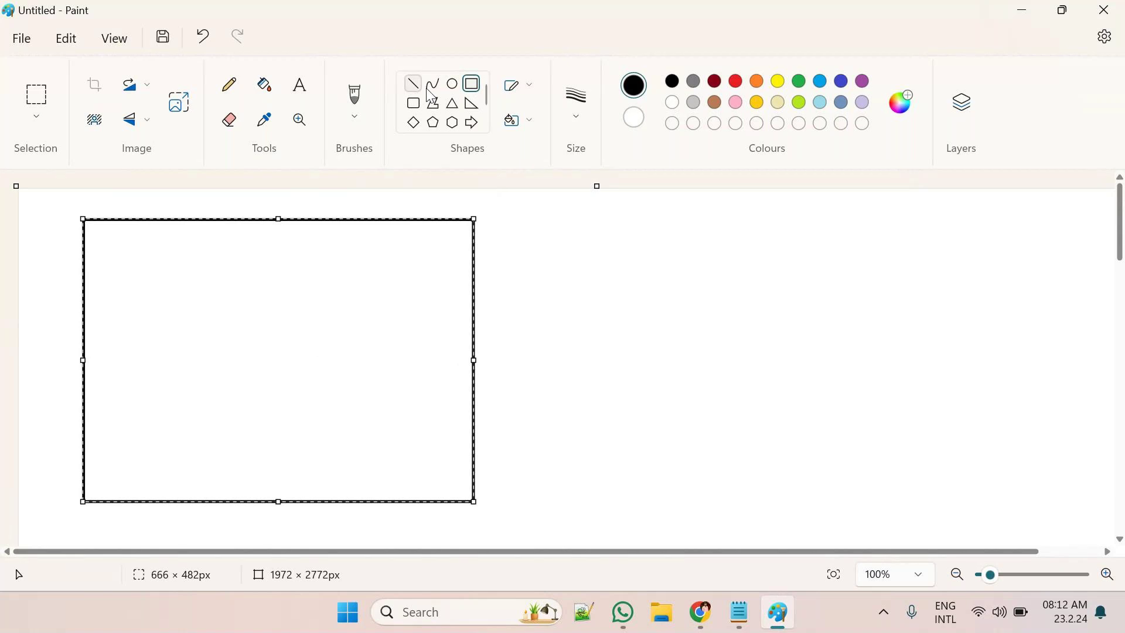
# Draw a rounded-rectangle screen with a small triangular stand in the big box's top-left corner
pyautogui.click(413, 102)
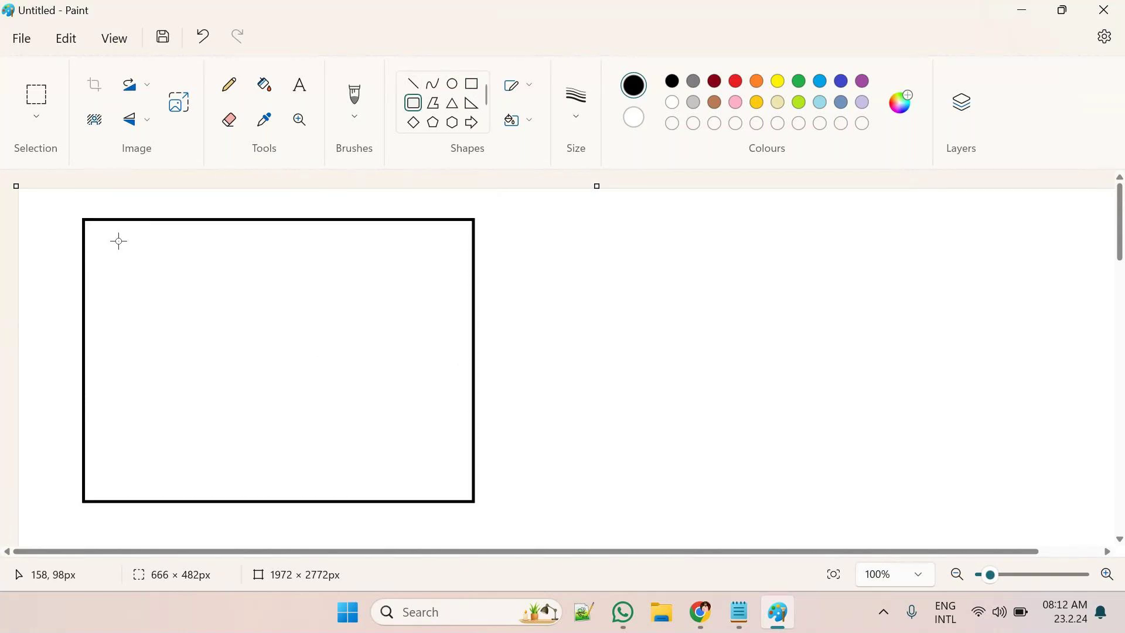
pyautogui.moveTo(118, 240); pyautogui.dragTo(219, 300)
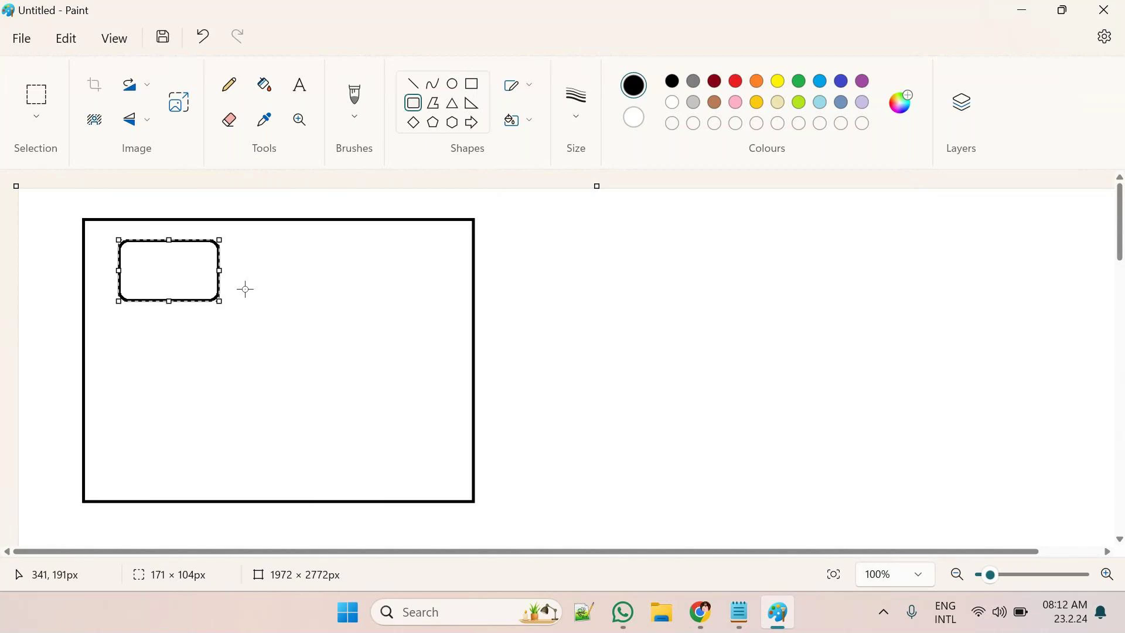
pyautogui.click(452, 103)
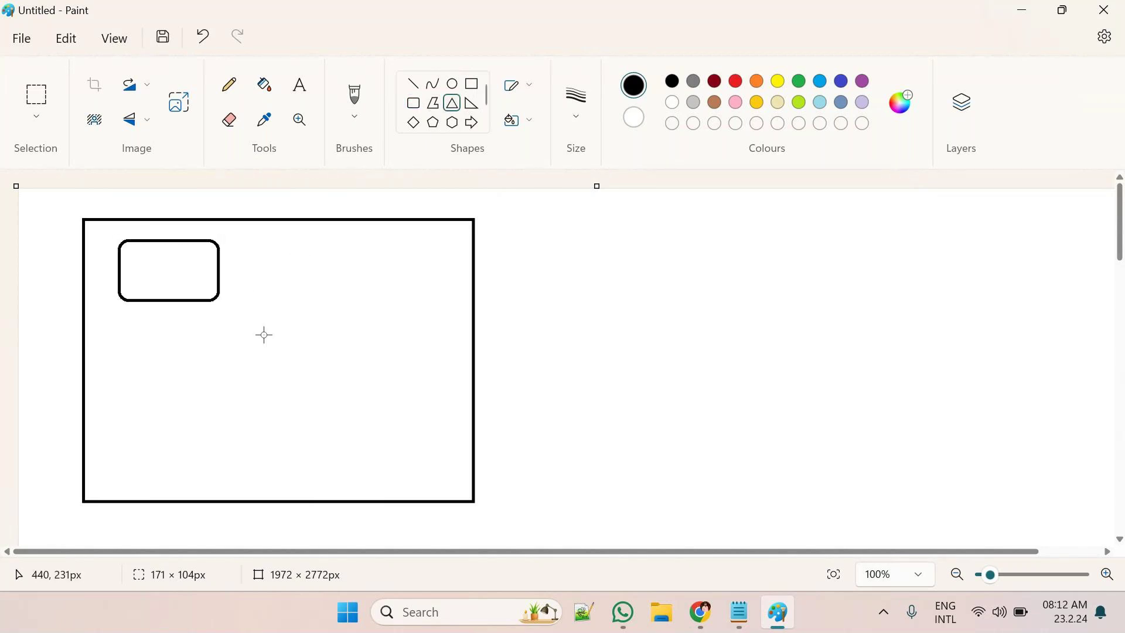
pyautogui.moveTo(155, 301); pyautogui.dragTo(205, 328)
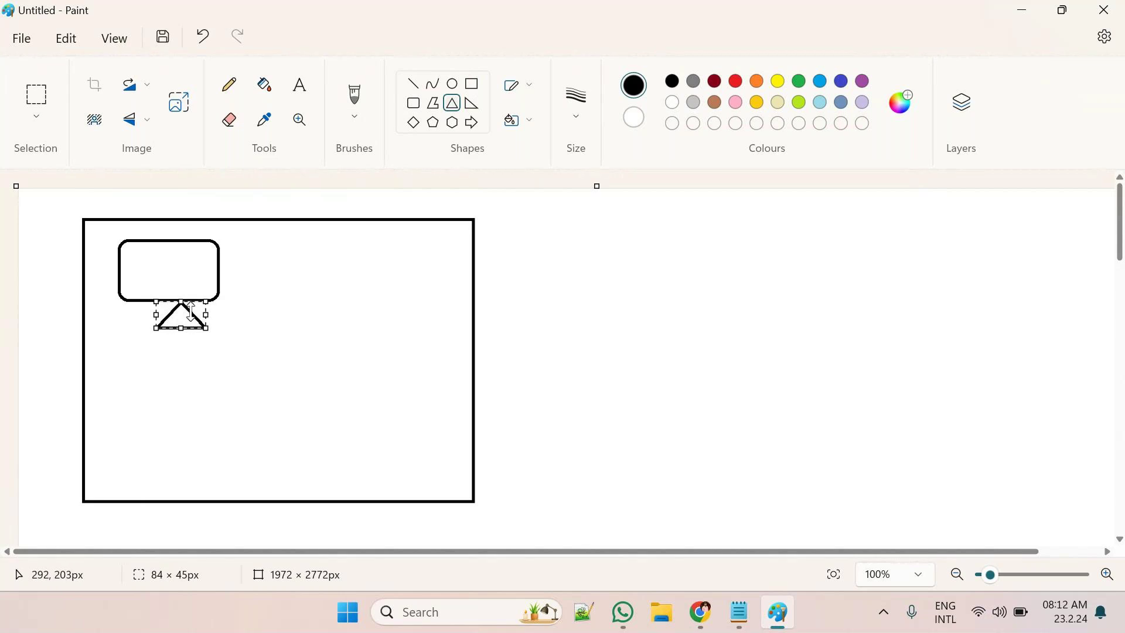
pyautogui.hotkey('ctrl', 'z')
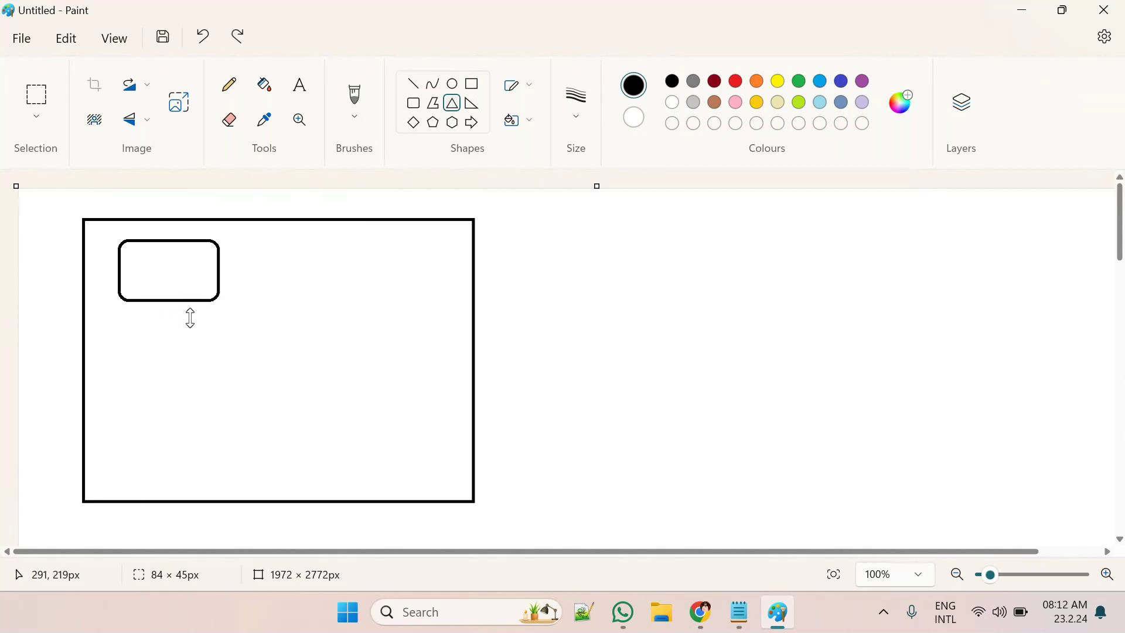
pyautogui.moveTo(146, 301); pyautogui.dragTo(200, 320)
# Select the monitor icon and copy it to form a two-by-two grid of four monitors
pyautogui.click(44, 97)
pyautogui.moveTo(101, 232); pyautogui.dragTo(239, 332)
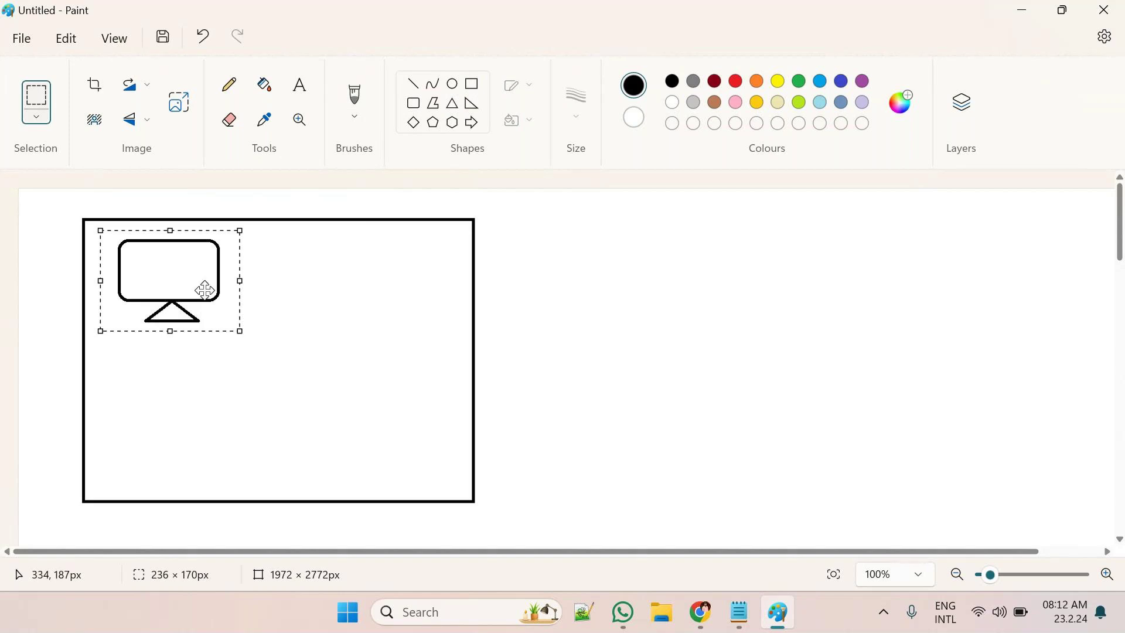
pyautogui.moveTo(182, 272)
pyautogui.mouseDown()
pyautogui.moveTo(347, 269)
pyautogui.moveTo(266, 376)
pyautogui.moveTo(181, 394)
pyautogui.moveTo(379, 386)
pyautogui.moveTo(352, 395)
pyautogui.mouseUp()
pyautogui.click(300, 88)
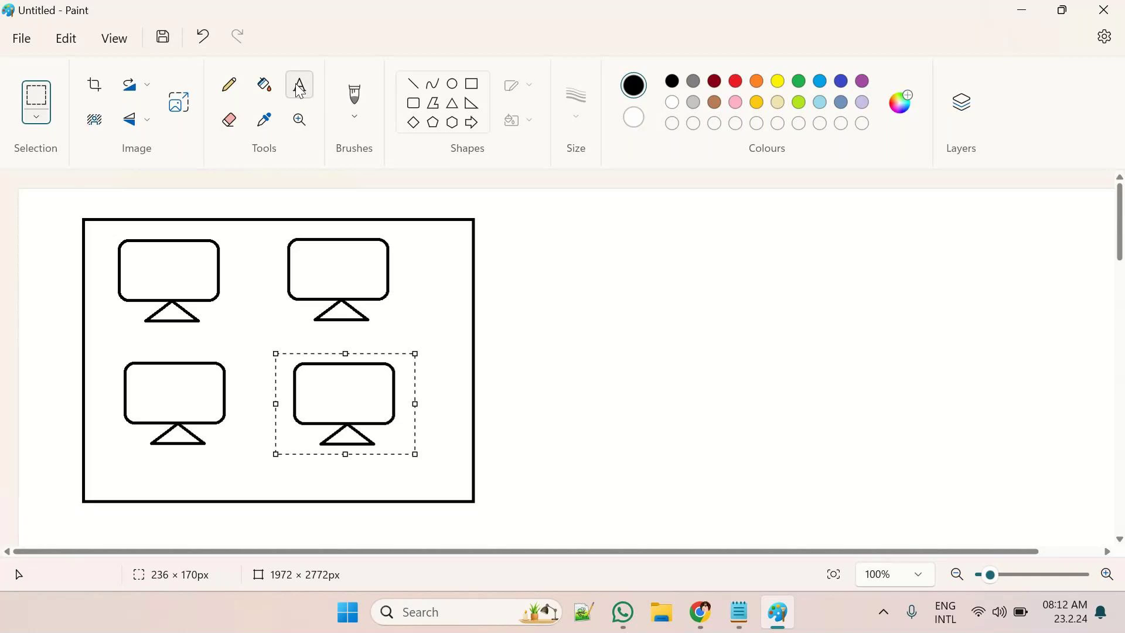
# Add the label 'AWS ACCOUNT' in Times New Roman 20 along the big box's top edge
pyautogui.click(300, 88)
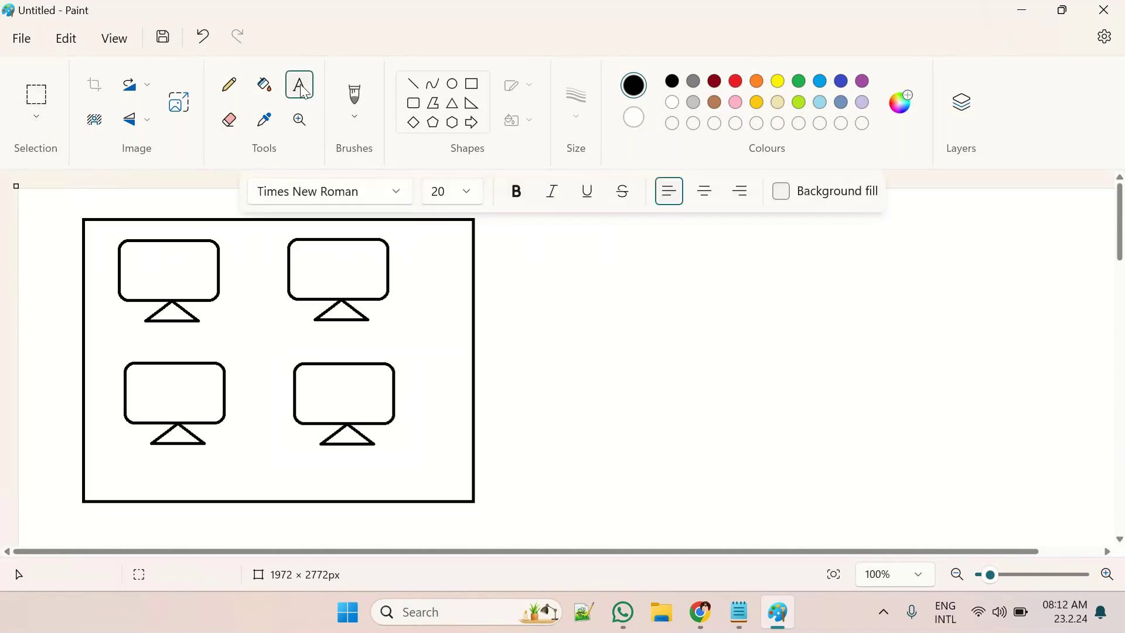
pyautogui.click(166, 198)
pyautogui.write('AWS AC')
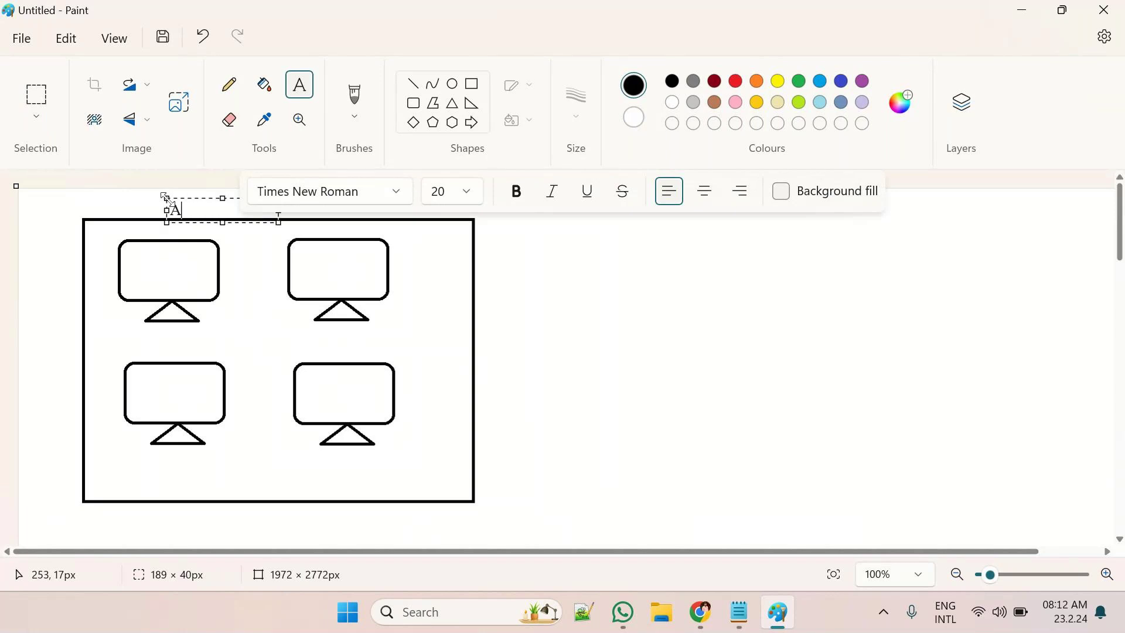
pyautogui.write('COUNT')
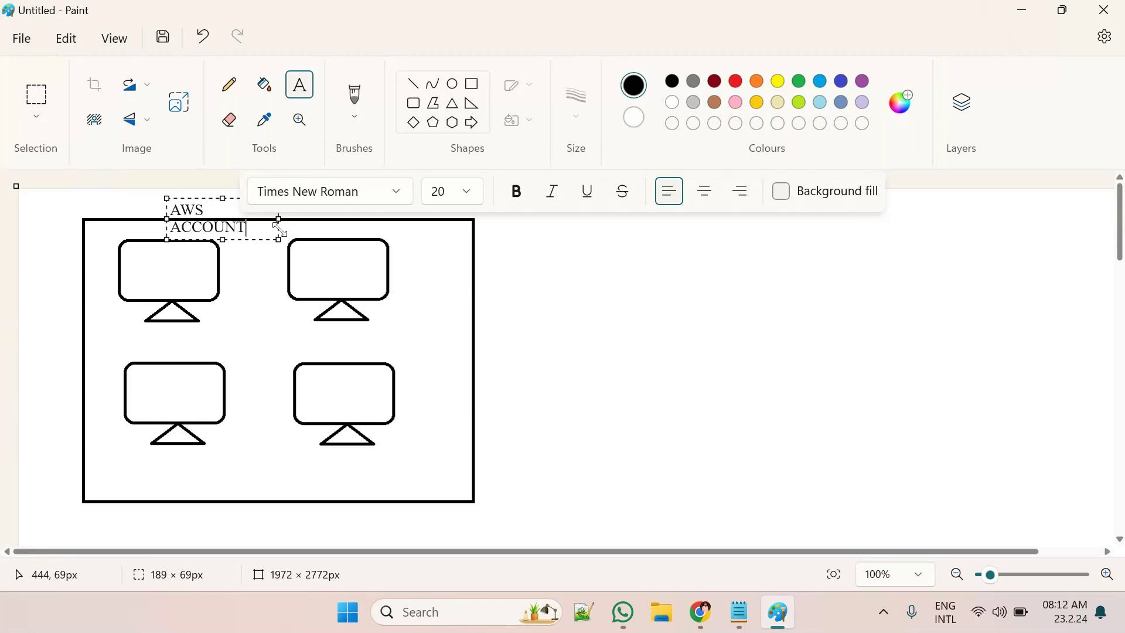
pyautogui.click(598, 249)
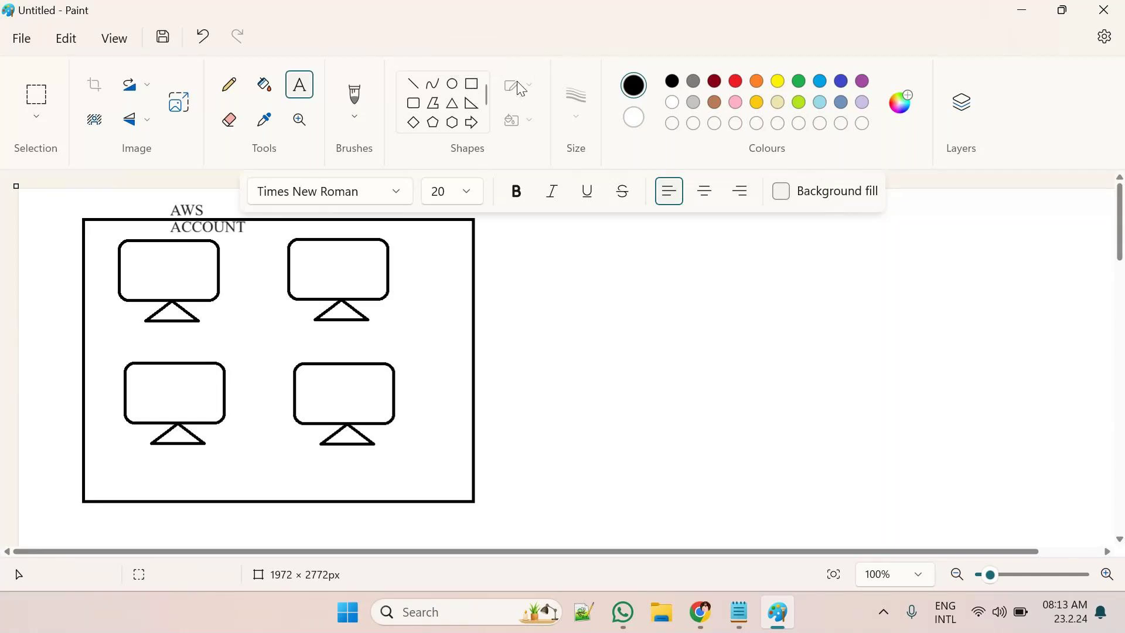
pyautogui.click(476, 84)
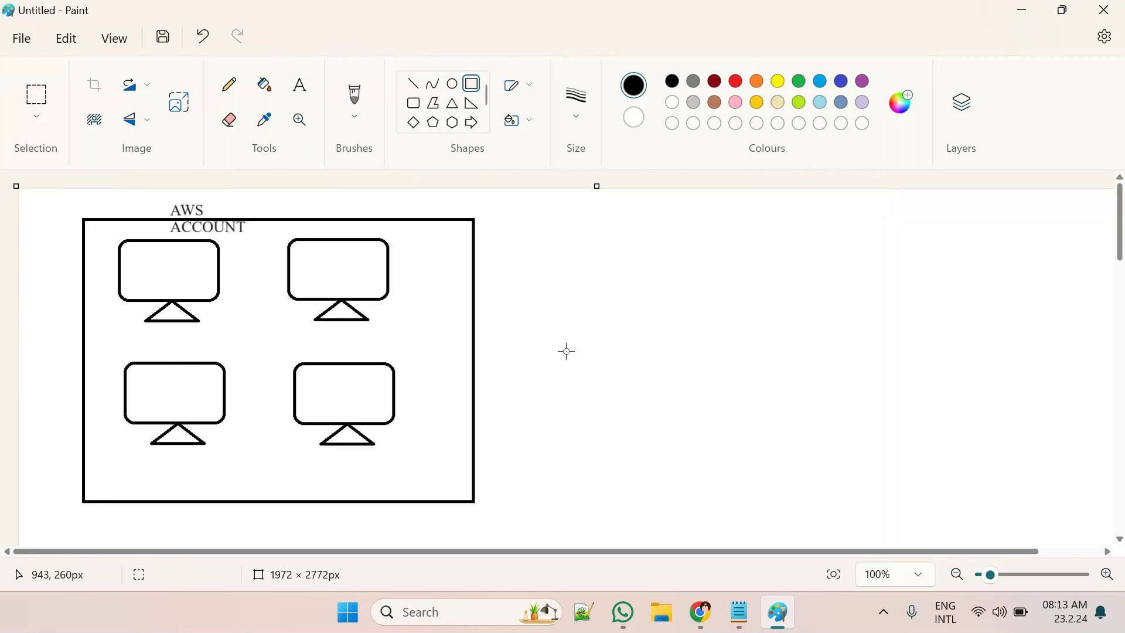
# Draw three account rectangles right of the big box, two side by side above and one below
pyautogui.moveTo(534, 216); pyautogui.dragTo(702, 319)
pyautogui.moveTo(632, 378); pyautogui.dragTo(847, 509)
pyautogui.moveTo(822, 230)
pyautogui.mouseDown()
pyautogui.moveTo(994, 343)
pyautogui.moveTo(1047, 329)
pyautogui.moveTo(1051, 344)
pyautogui.mouseUp()
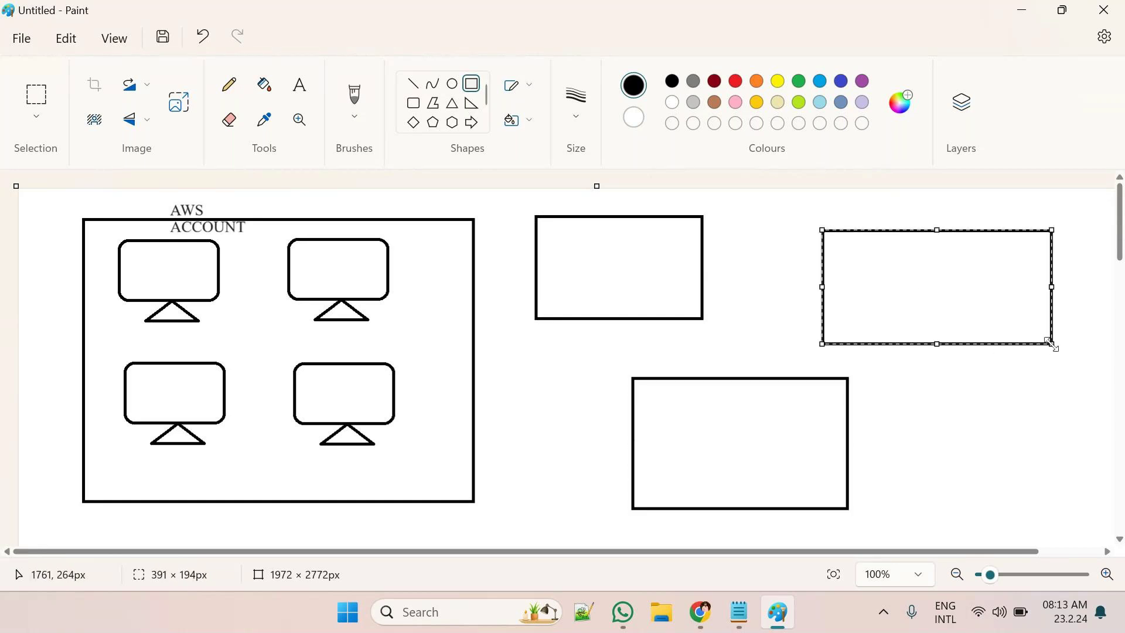
pyautogui.moveTo(959, 281); pyautogui.dragTo(952, 269)
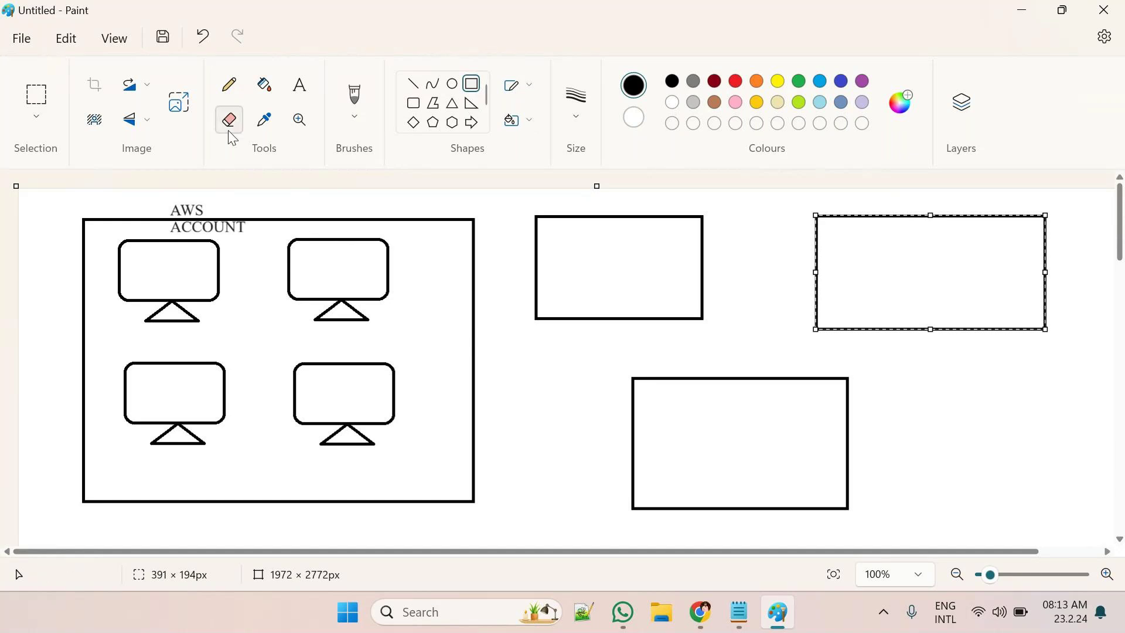
# Copy the top-right monitor icon into each of the three account boxes
pyautogui.click(35, 96)
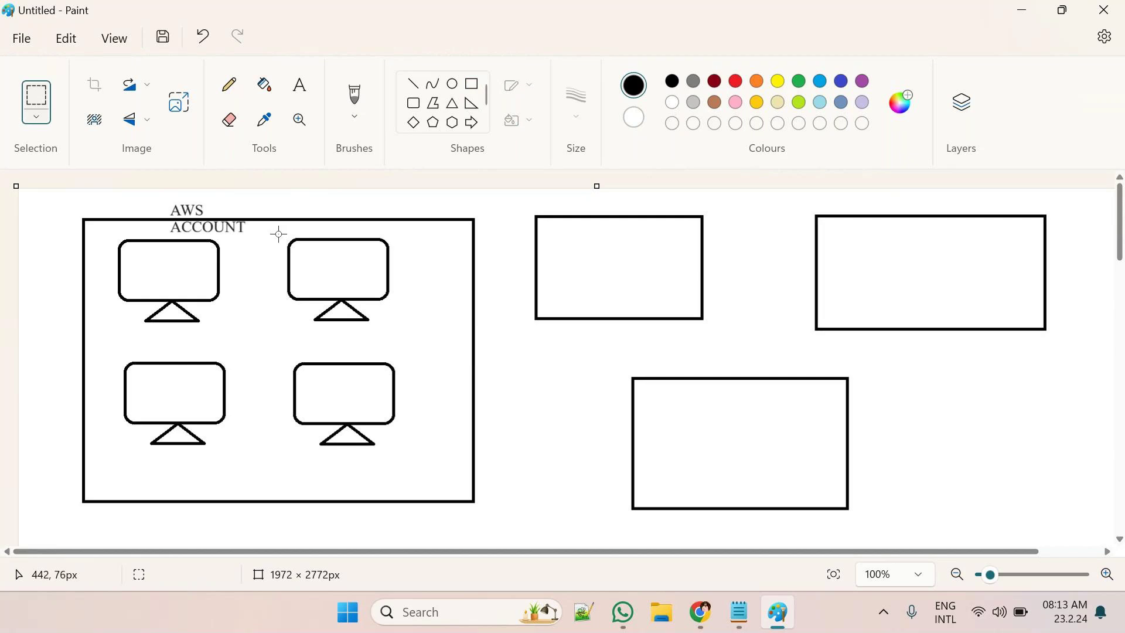
pyautogui.moveTo(277, 232); pyautogui.dragTo(400, 330)
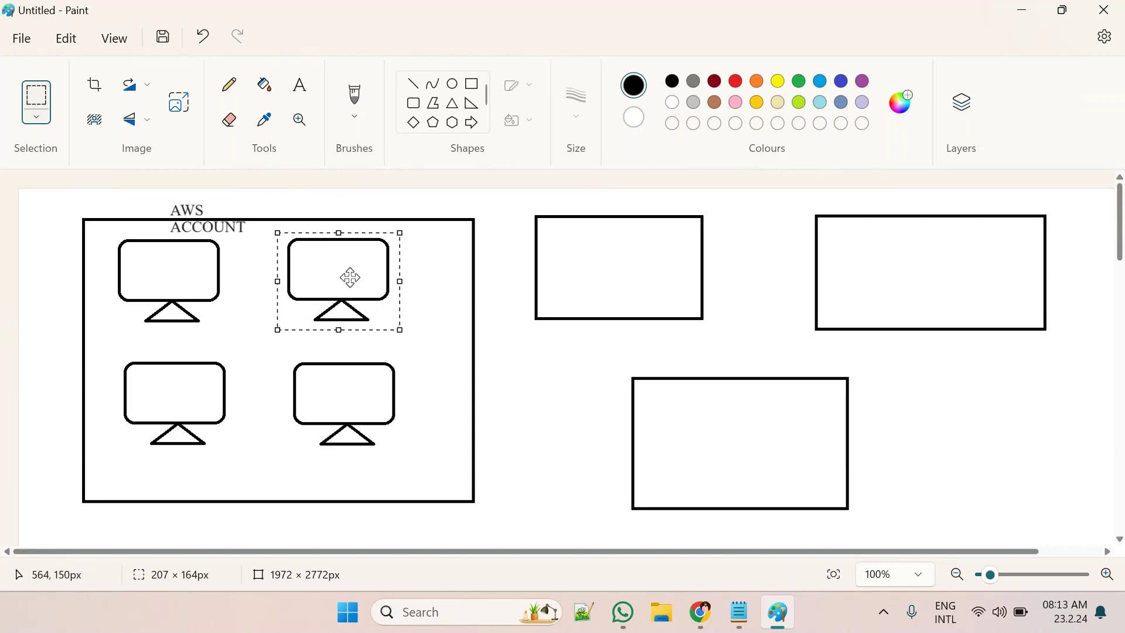
pyautogui.press('Escape')
pyautogui.moveTo(350, 277); pyautogui.dragTo(626, 267)
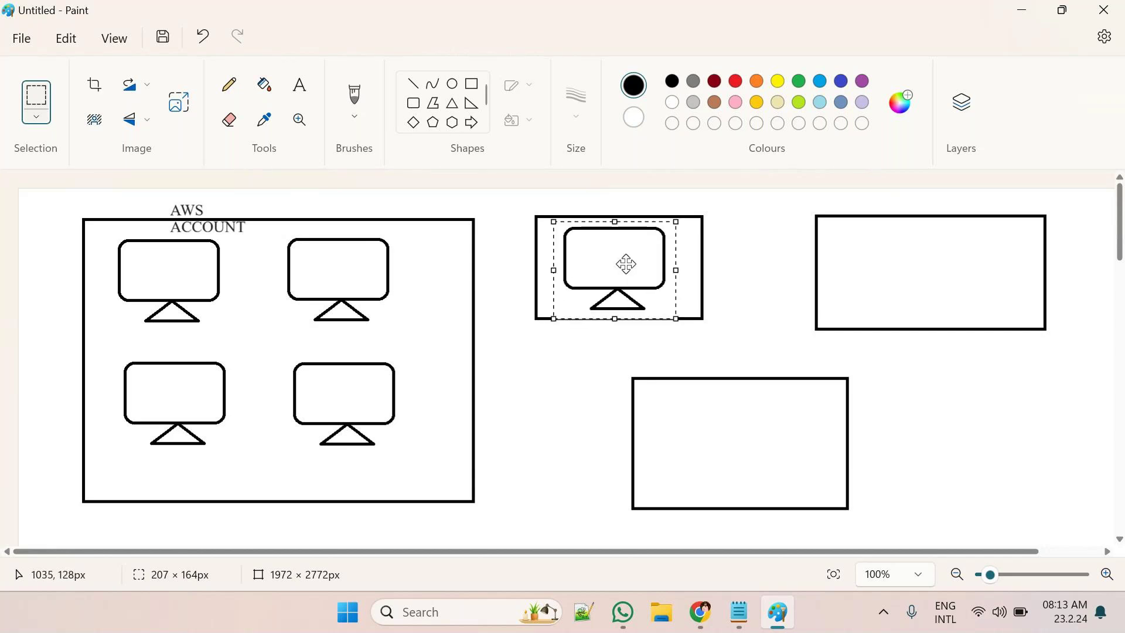
pyautogui.moveTo(626, 258); pyautogui.dragTo(746, 431)
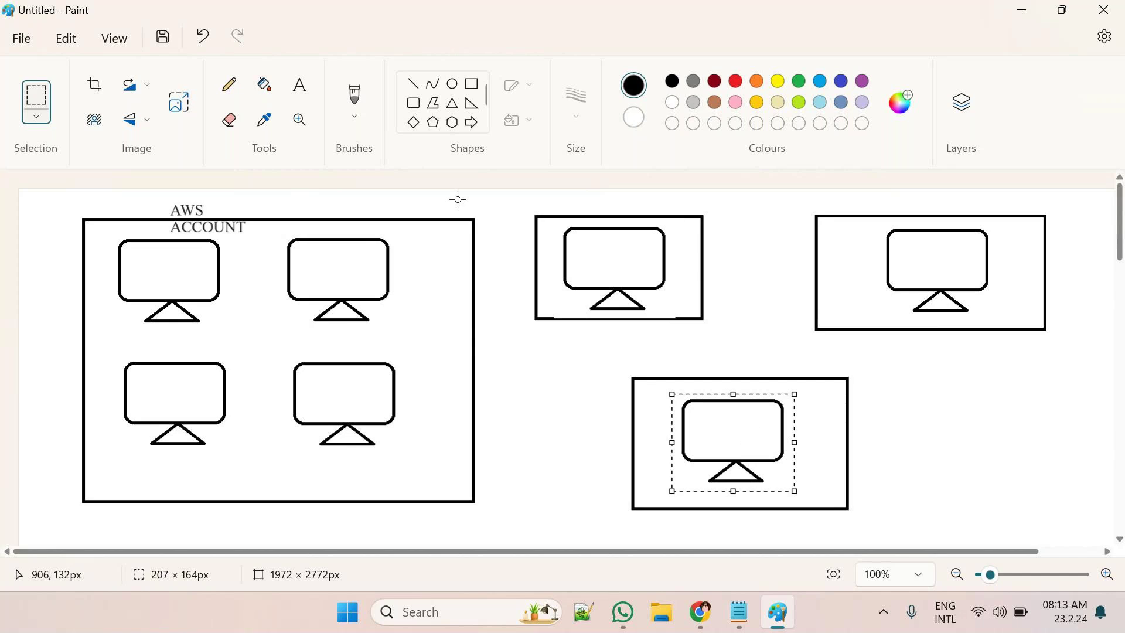
# Label the three right-hand boxes 'Account 2', 'Account 3' and 'account 4' beneath each
pyautogui.click(300, 86)
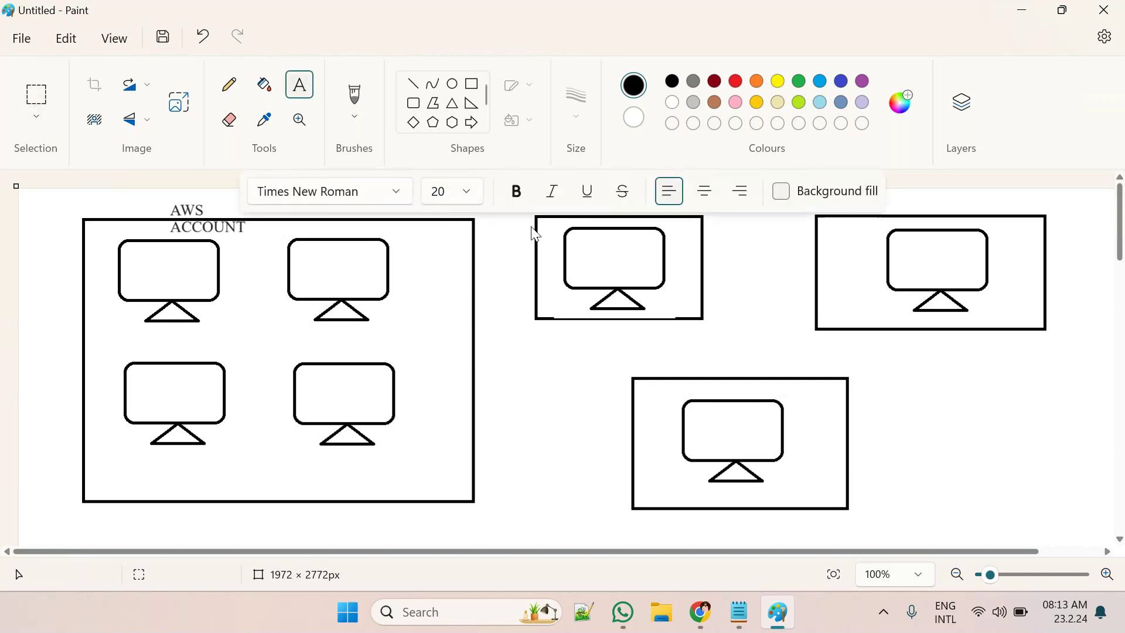
pyautogui.click(574, 343)
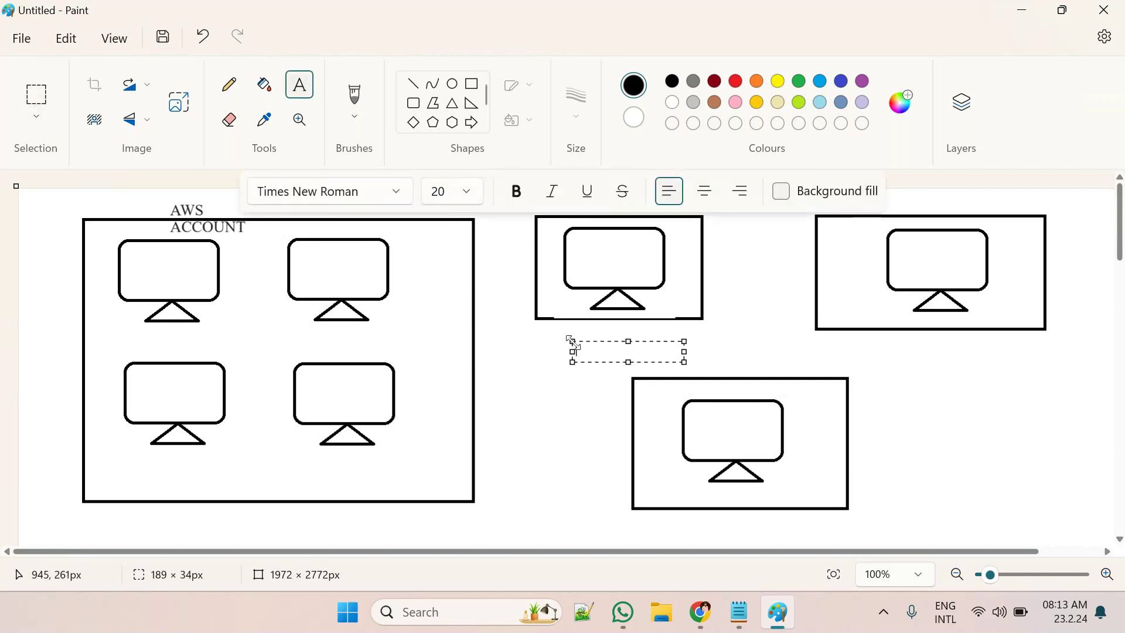
pyautogui.write('Ac')
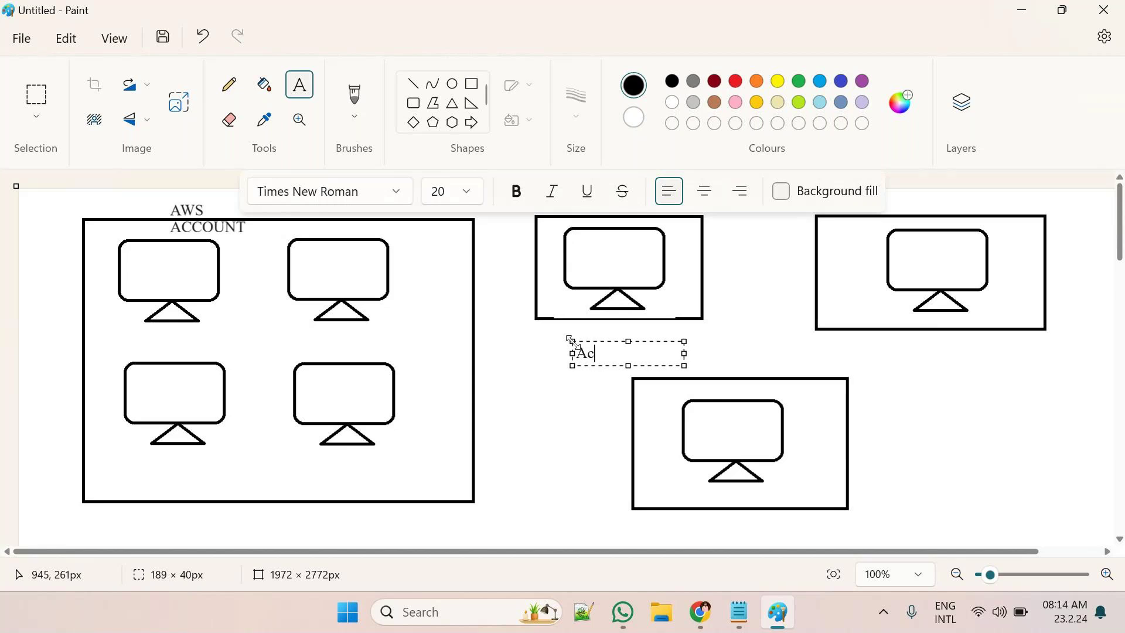
pyautogui.write('count 2')
pyautogui.click(903, 353)
pyautogui.click(903, 354)
pyautogui.write('Accon')
pyautogui.press('BackSpace')
pyautogui.write('unt 3')
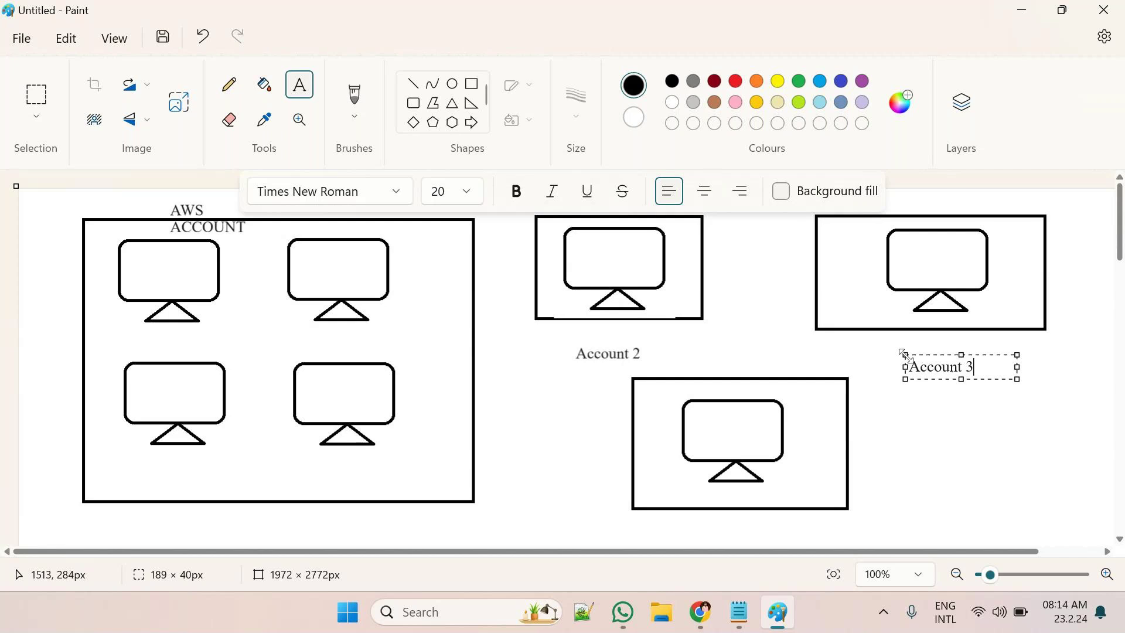
pyautogui.click(751, 523)
pyautogui.click(752, 522)
pyautogui.write('account 4')
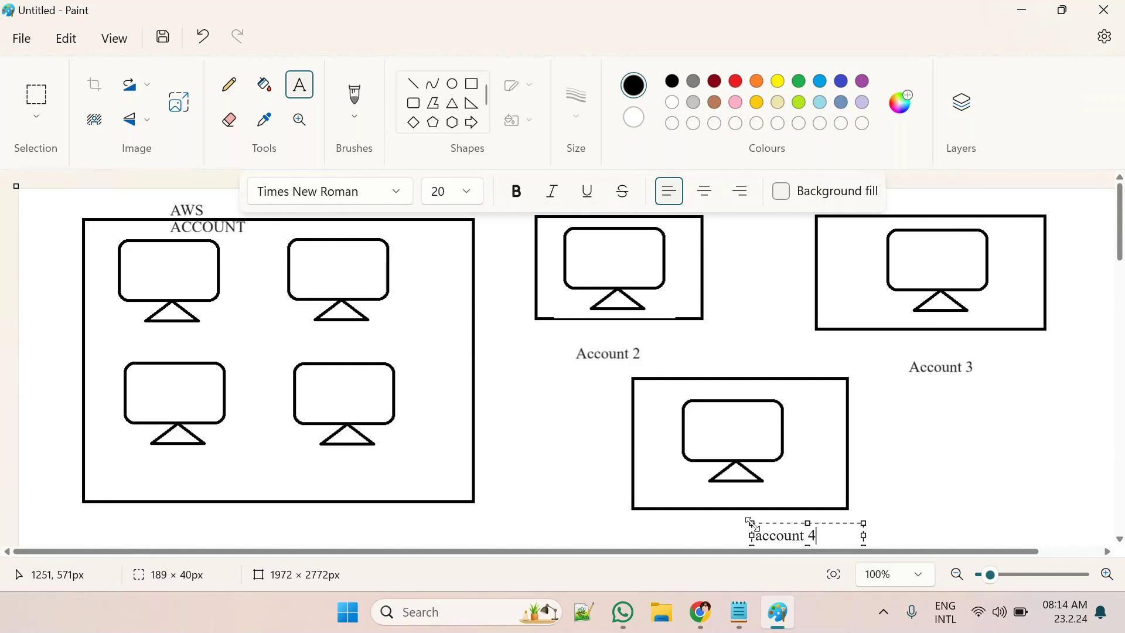
pyautogui.press('Escape')
# Add 'Production', 'Auditing' and 'Testing' beside the Account 2, Account 3 and account 4 labels
pyautogui.click(678, 339)
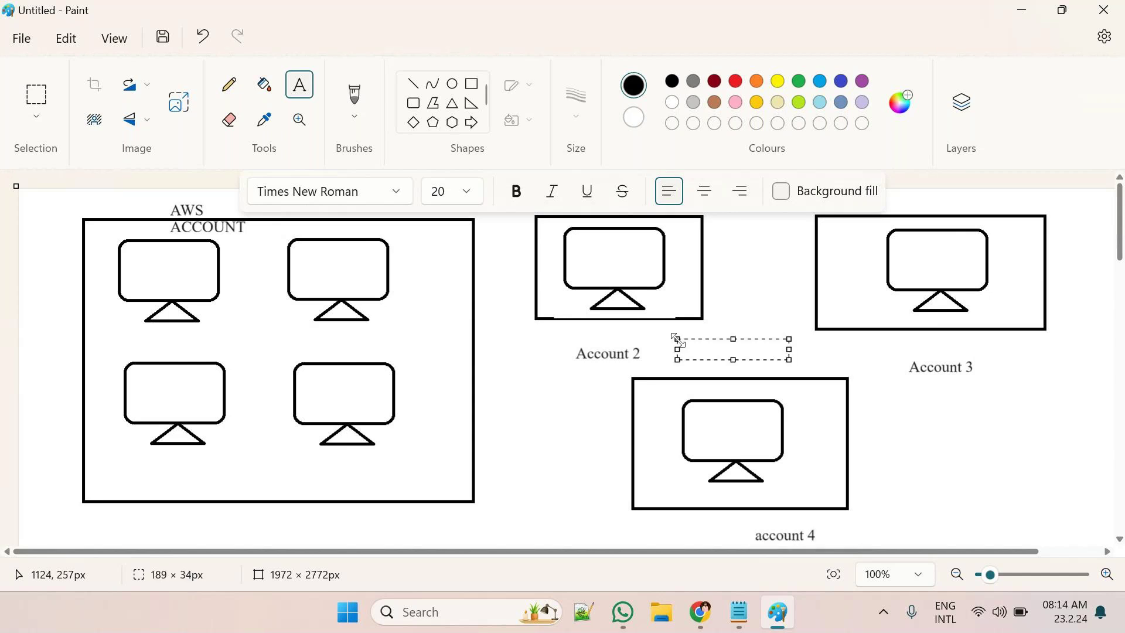
pyautogui.write('Produc')
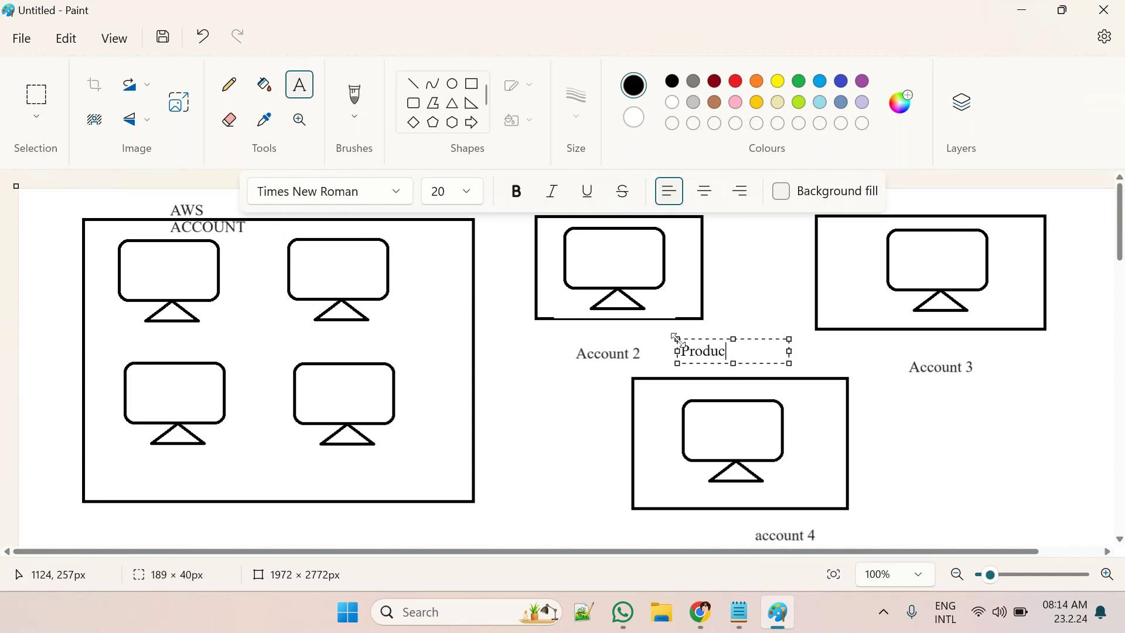
pyautogui.write('tion')
pyautogui.click(1012, 352)
pyautogui.click(1013, 352)
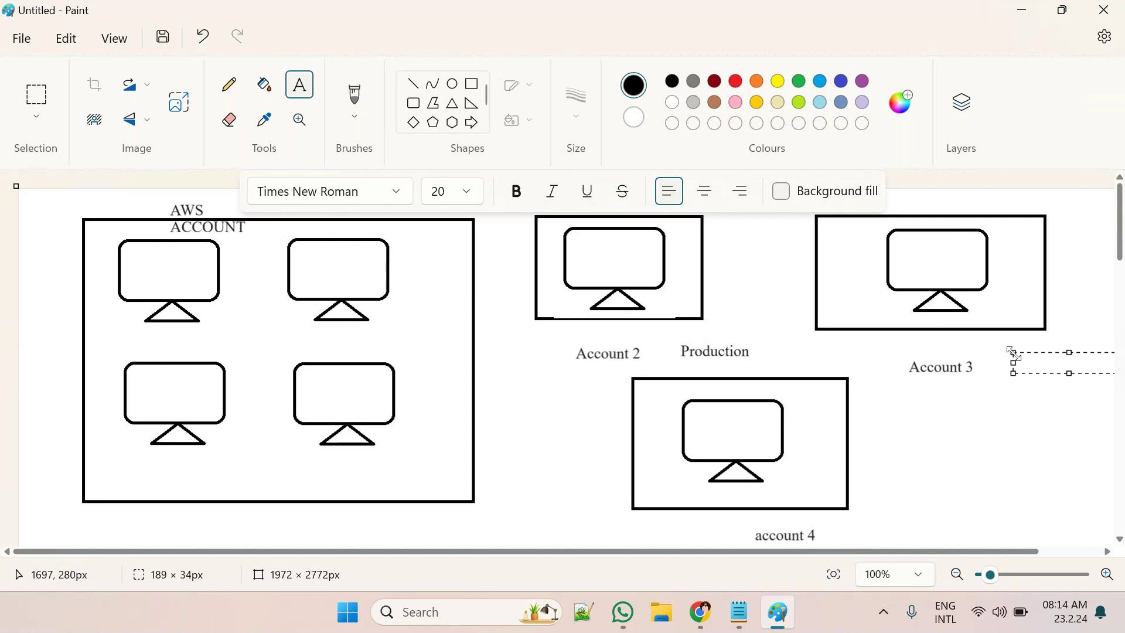
pyautogui.write('Auditing')
pyautogui.click(856, 520)
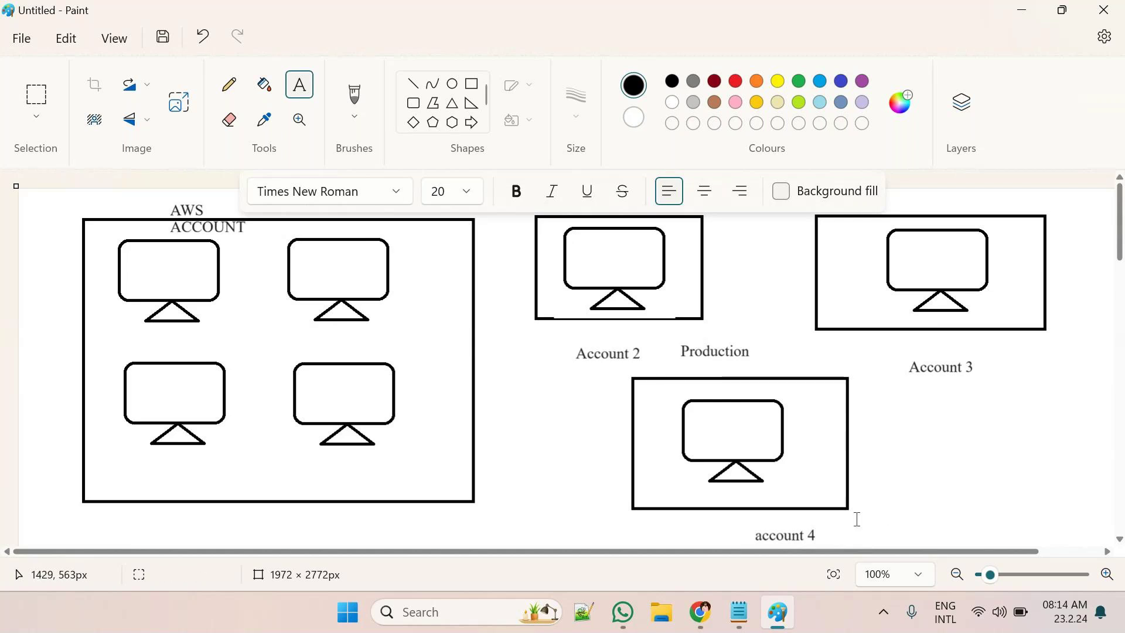
pyautogui.click(855, 521)
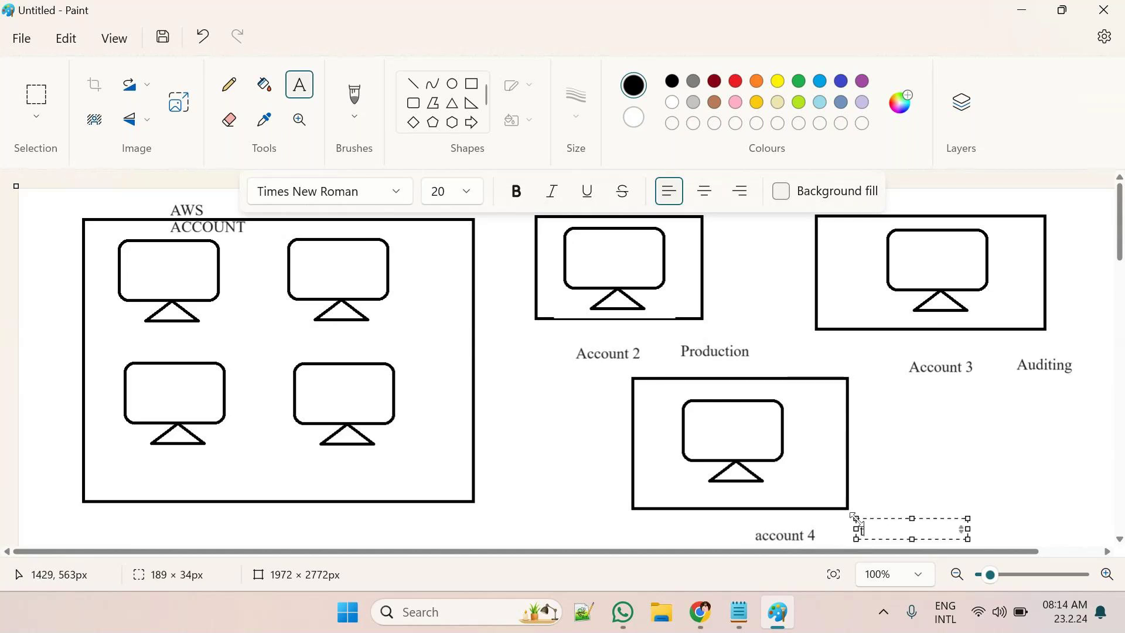
pyautogui.write('Testing')
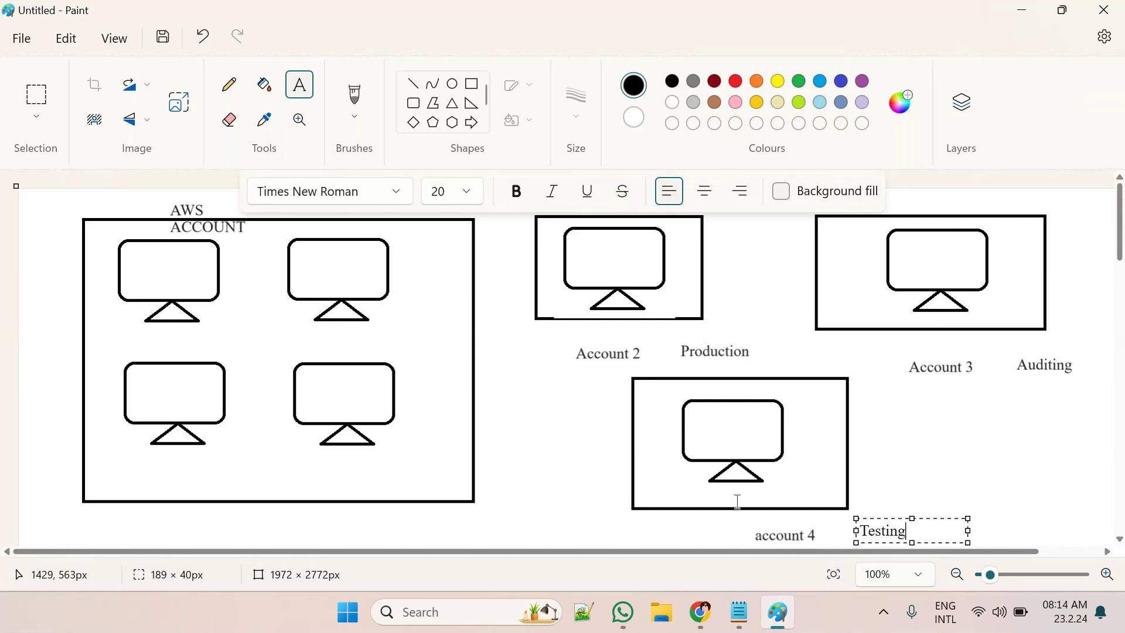
# Add a one-line 'Master admin account' label beneath the four-monitor AWS box
pyautogui.click(198, 515)
pyautogui.click(198, 515)
pyautogui.write('Master admin ')
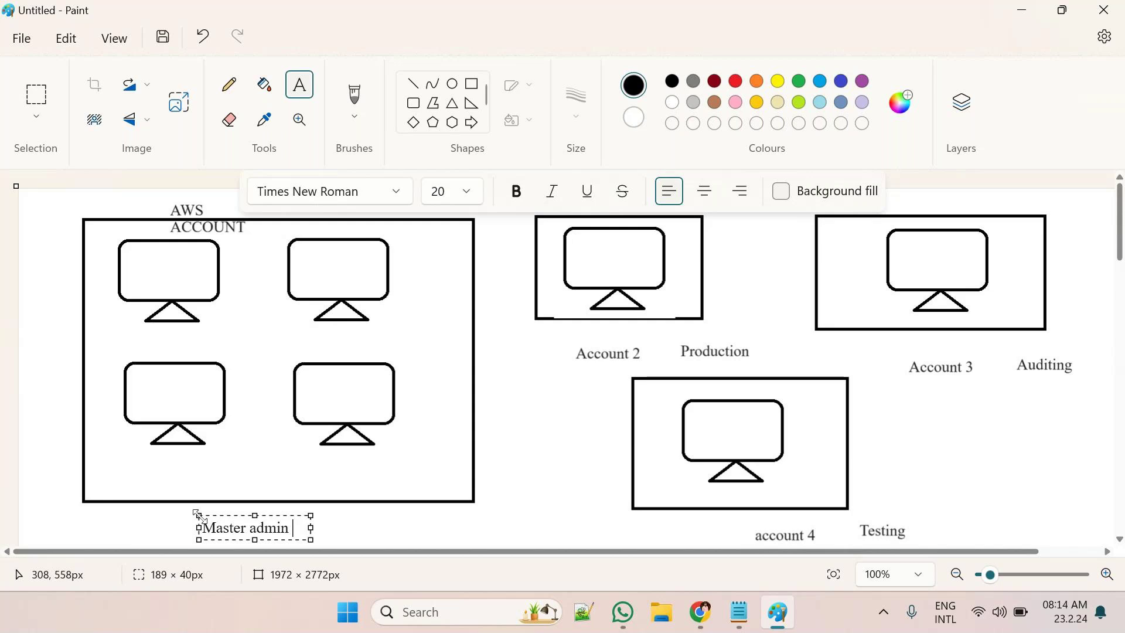
pyautogui.write('account')
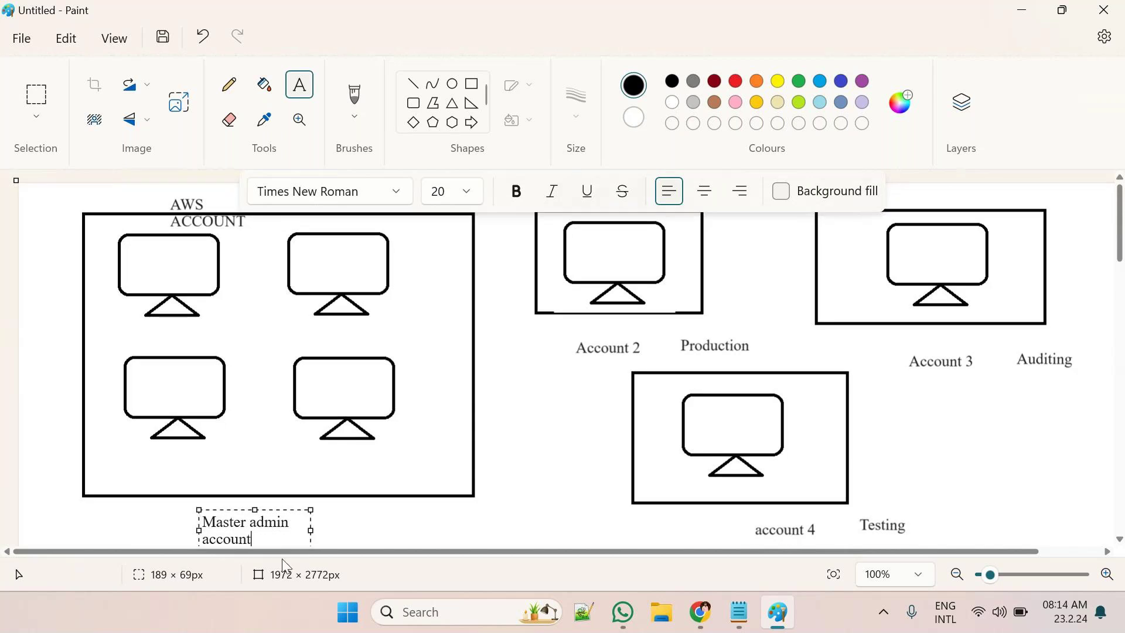
pyautogui.moveTo(311, 530); pyautogui.dragTo(412, 531)
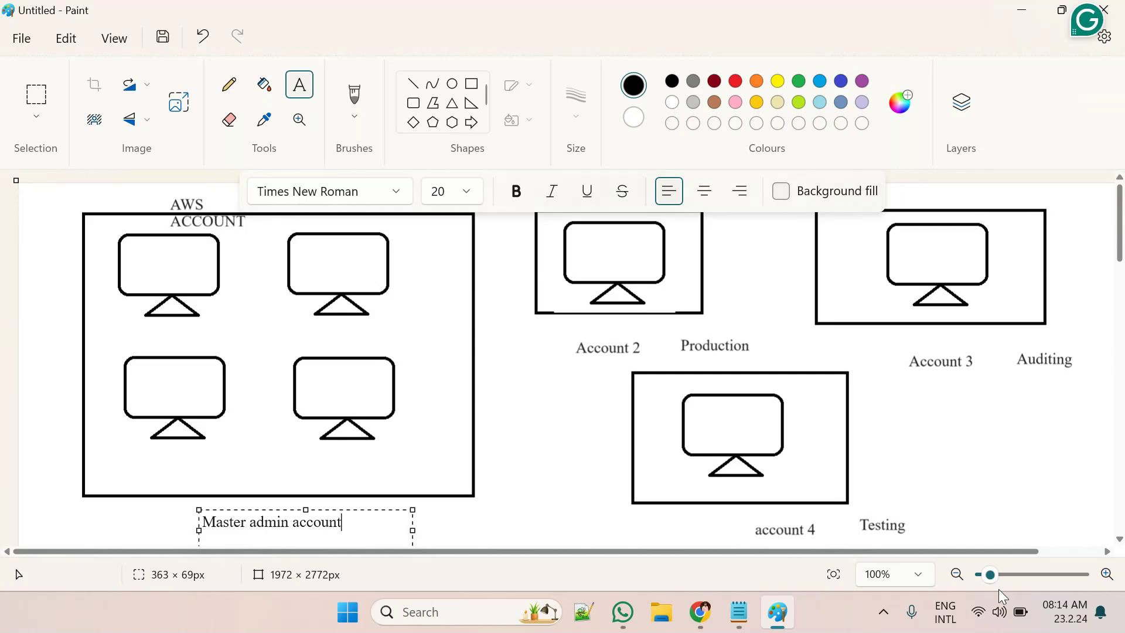
pyautogui.moveTo(992, 582); pyautogui.dragTo(992, 583)
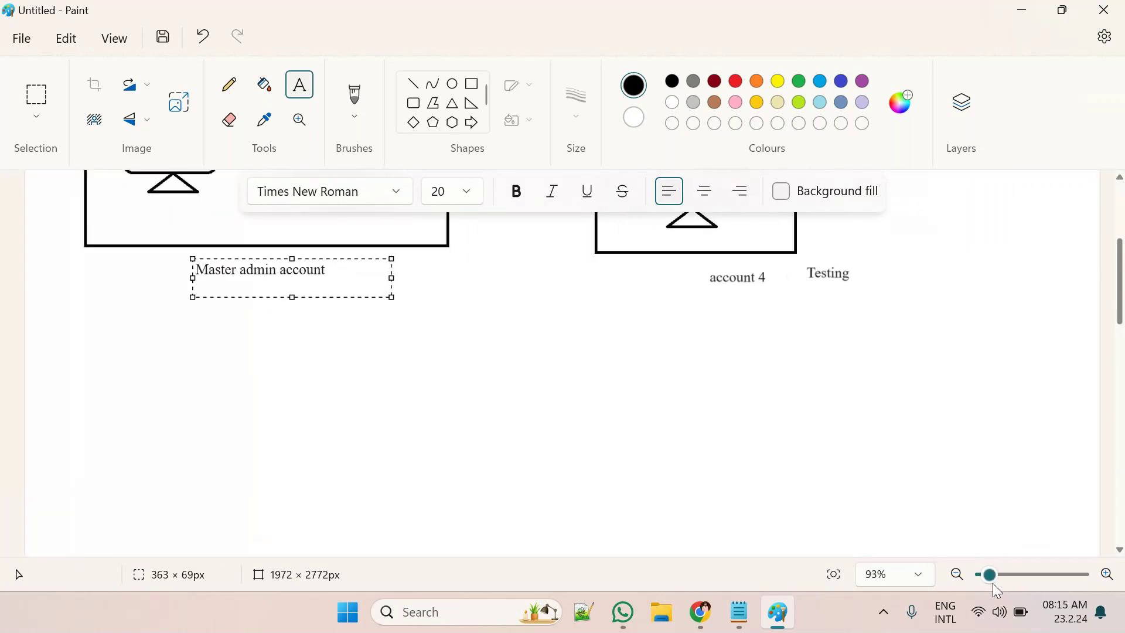
pyautogui.scroll(3, 645, 446)
pyautogui.scroll(3, 646, 446)
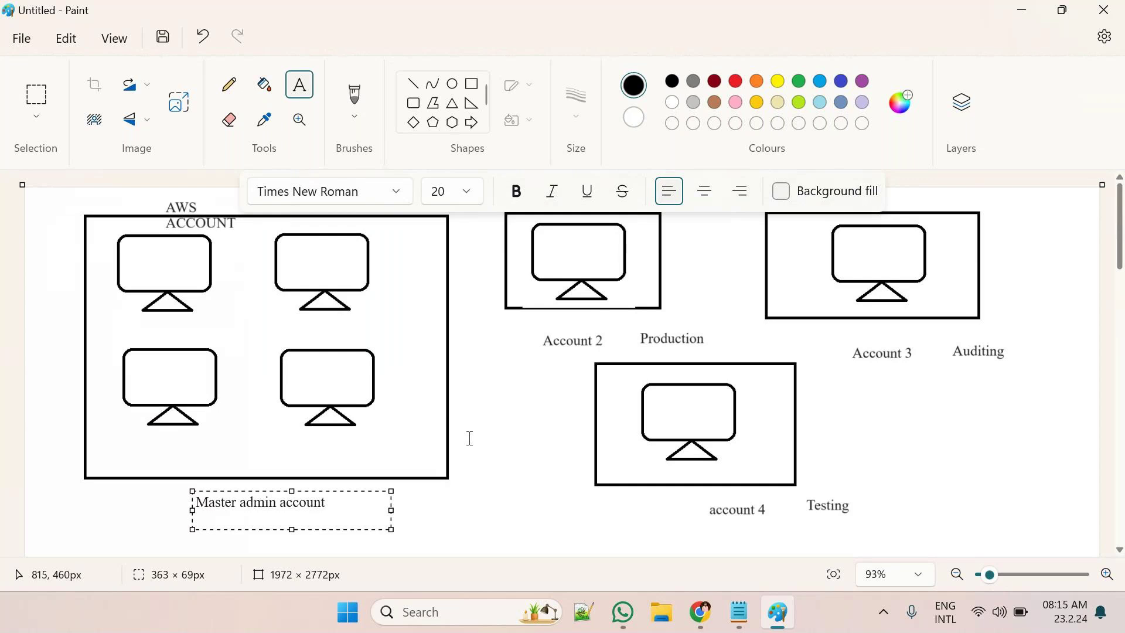
pyautogui.click(500, 463)
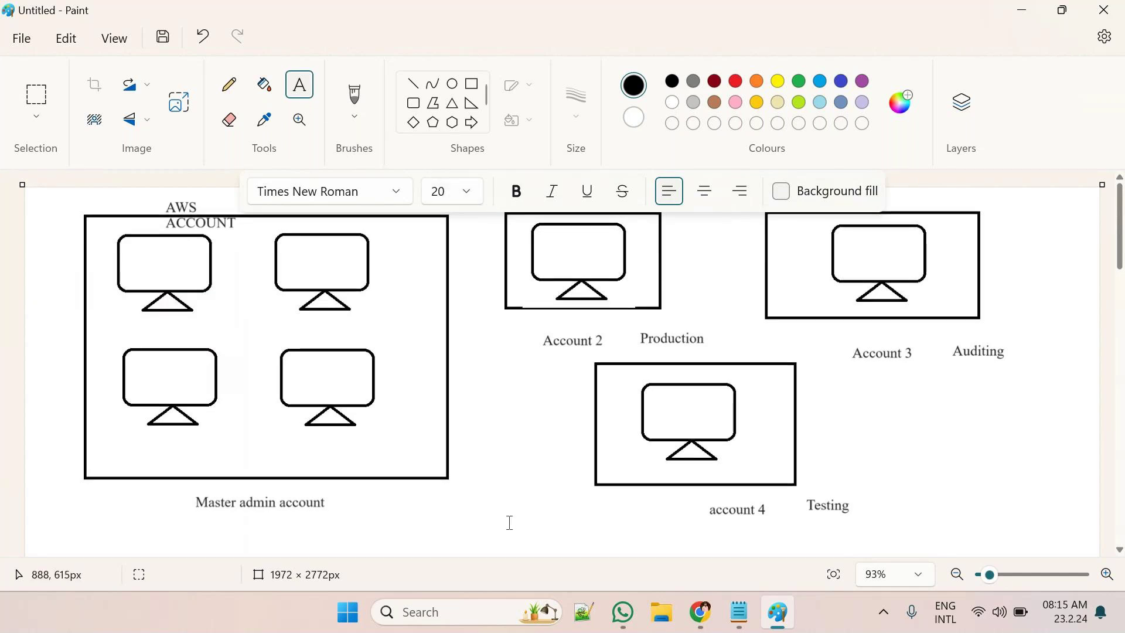
# Type the heading 'Organization UNIT' below the diagram and widen its text box
pyautogui.scroll(-2, 508, 523)
pyautogui.click(474, 454)
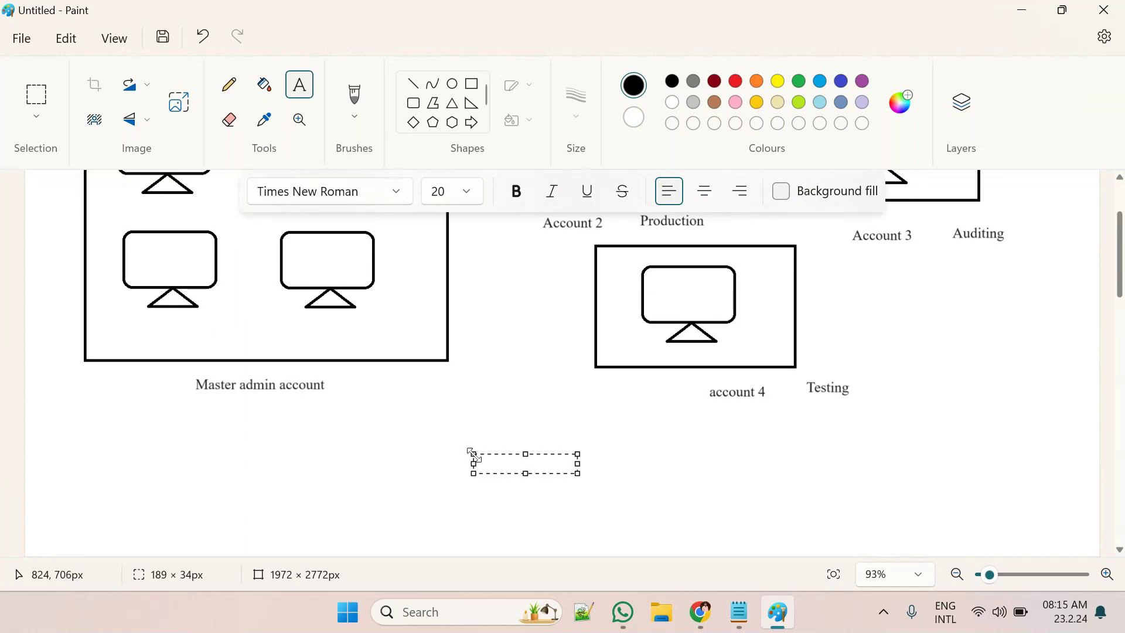
pyautogui.write('Orga')
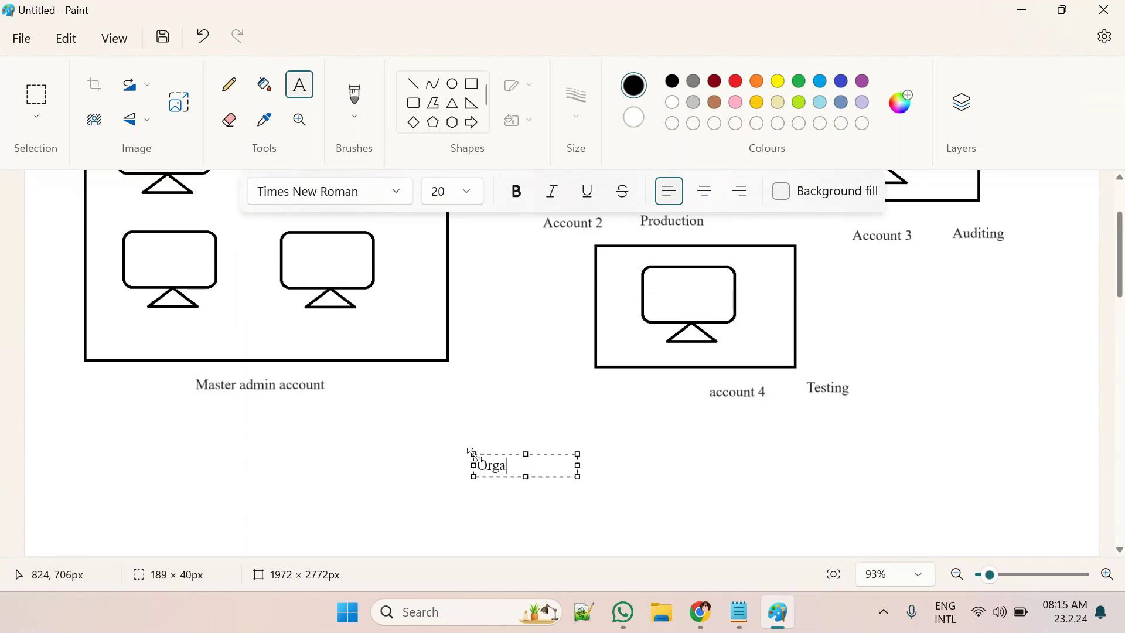
pyautogui.write('nization')
pyautogui.press('Return')
pyautogui.write('UNIT')
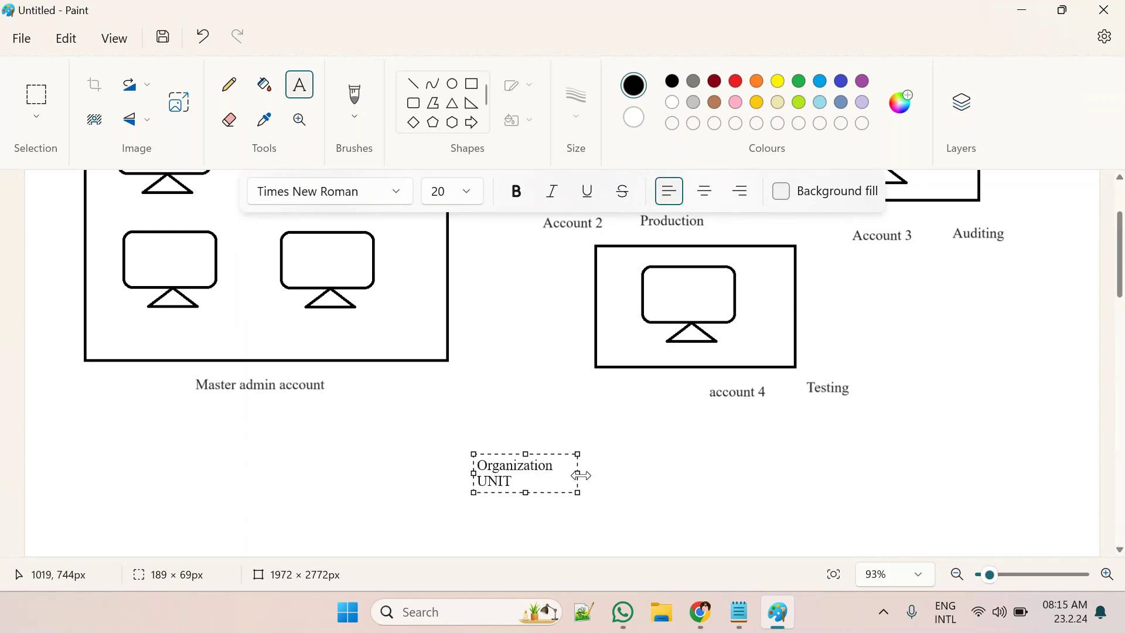
pyautogui.moveTo(581, 475); pyautogui.dragTo(647, 468)
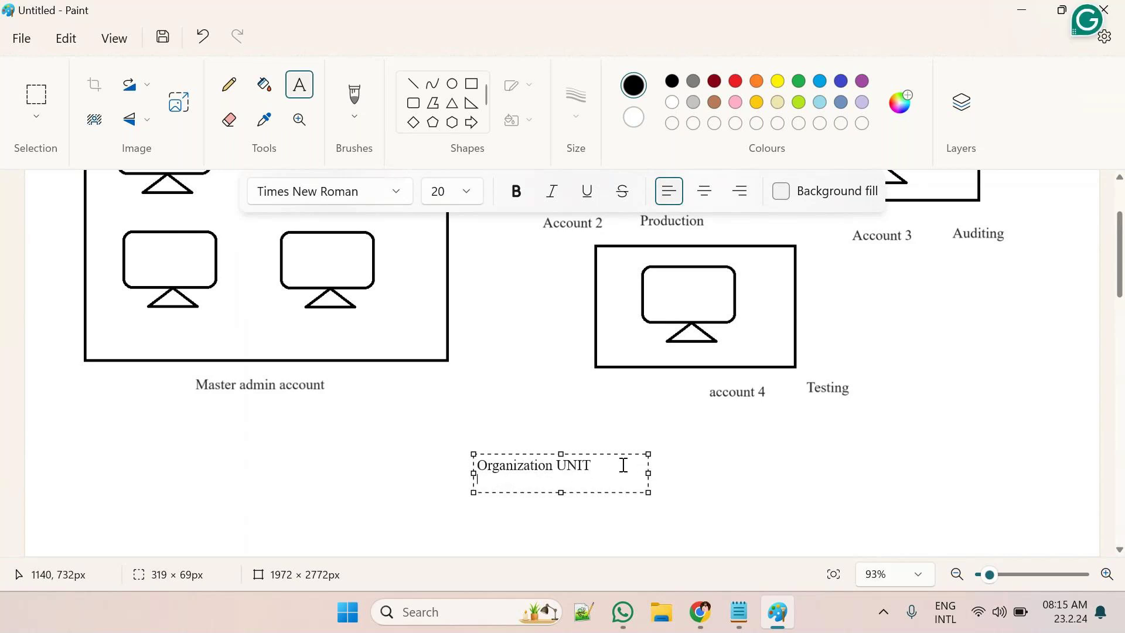
# List '> Production', '> Testing' and '> Accounts' on separate lines under the heading
pyautogui.press('Return')
pyautogui.write('>')
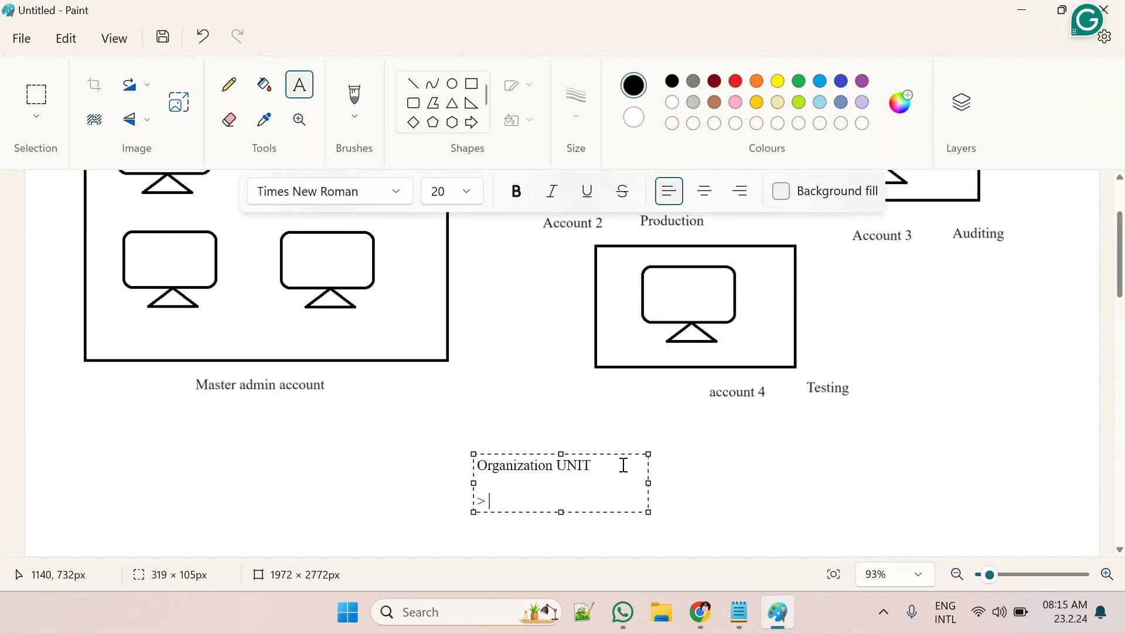
pyautogui.write(' Production')
pyautogui.press('Return')
pyautogui.write('> Testing')
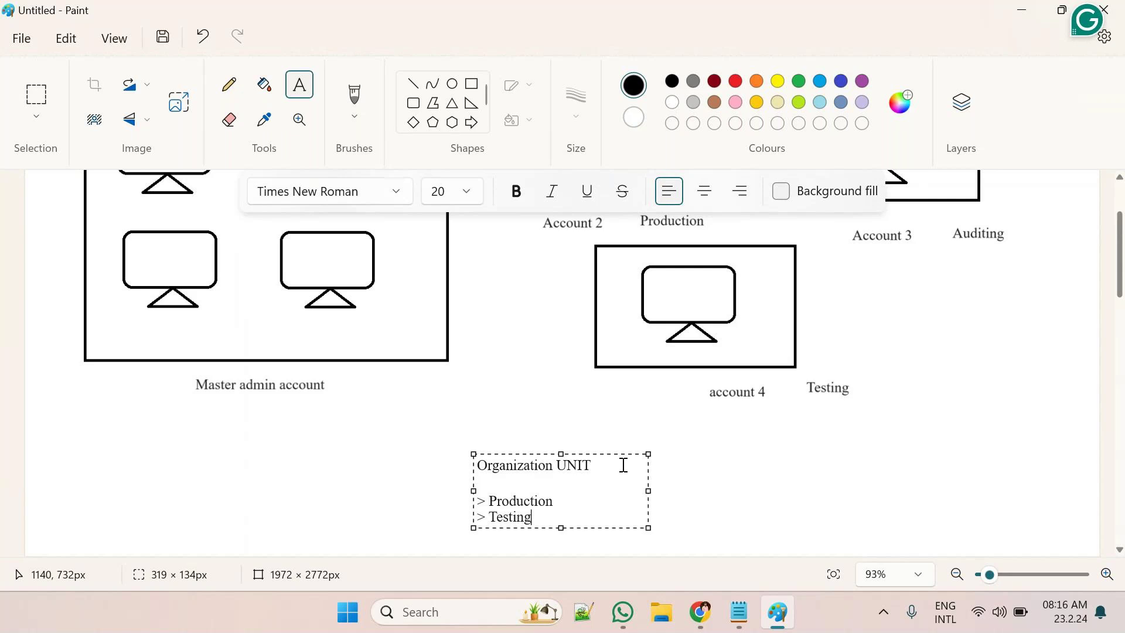
pyautogui.press('Return')
pyautogui.write('> ')
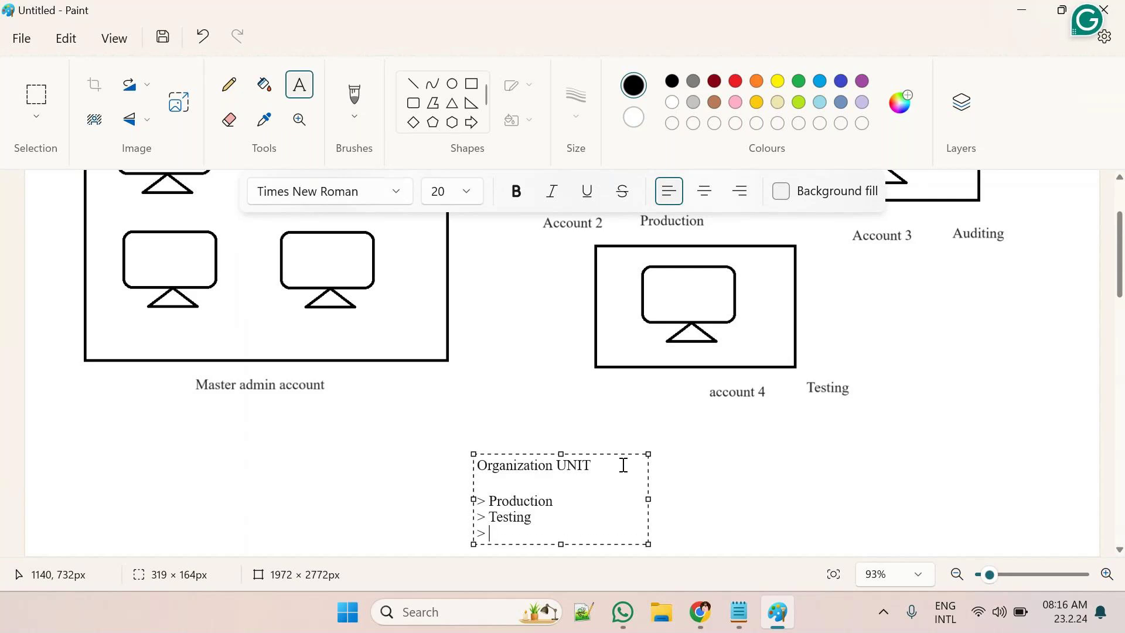
pyautogui.write('Accounts')
pyautogui.press('Return')
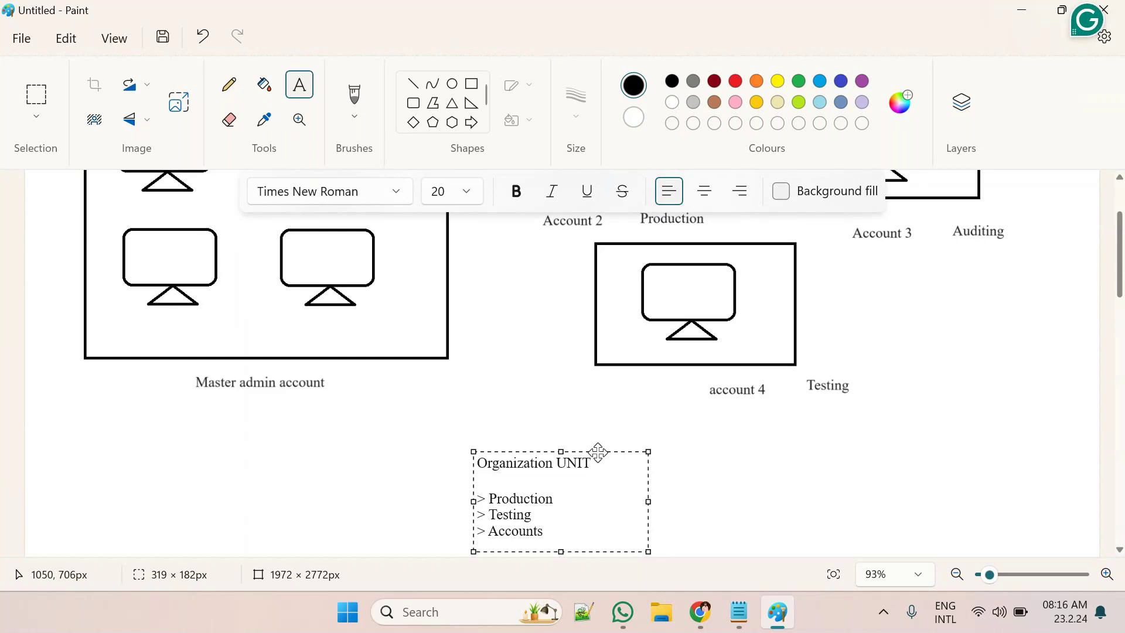
# Shift the Organization UNIT list about 100 pixels higher, just under the Master admin and account 4 area
pyautogui.click(597, 447)
pyautogui.moveTo(596, 447); pyautogui.dragTo(580, 388)
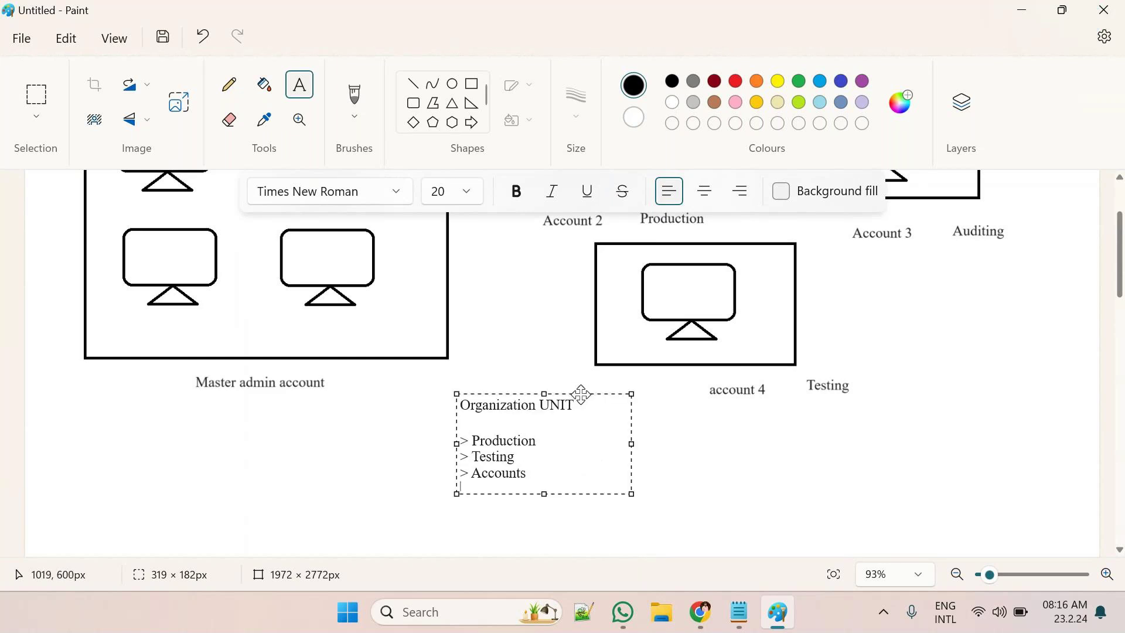
pyautogui.click(389, 462)
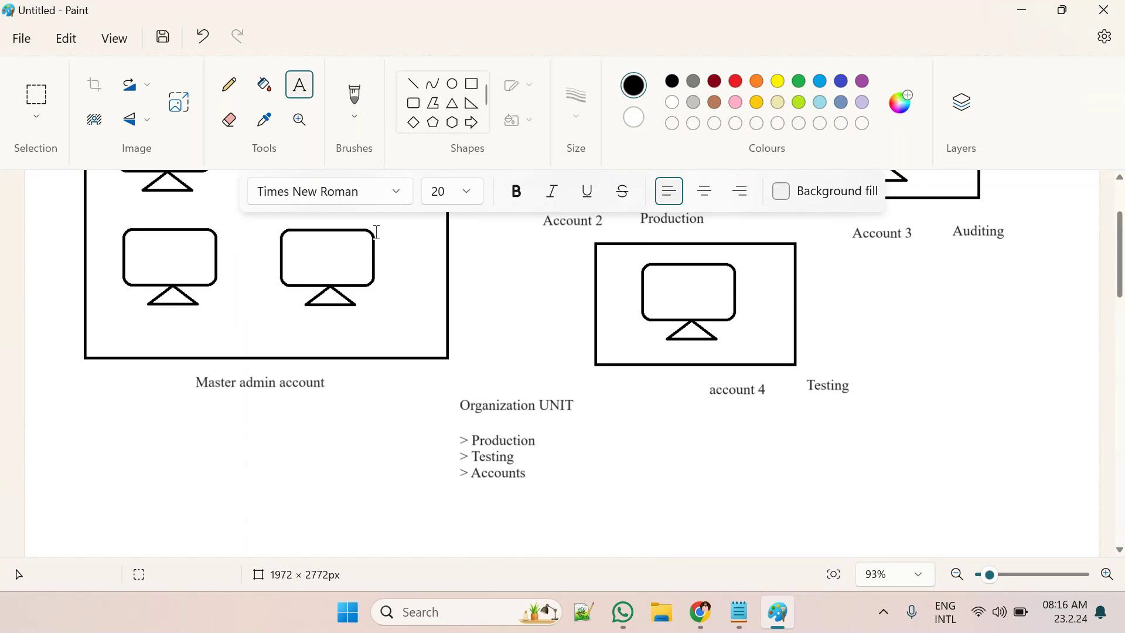
pyautogui.scroll(2, 251, 382)
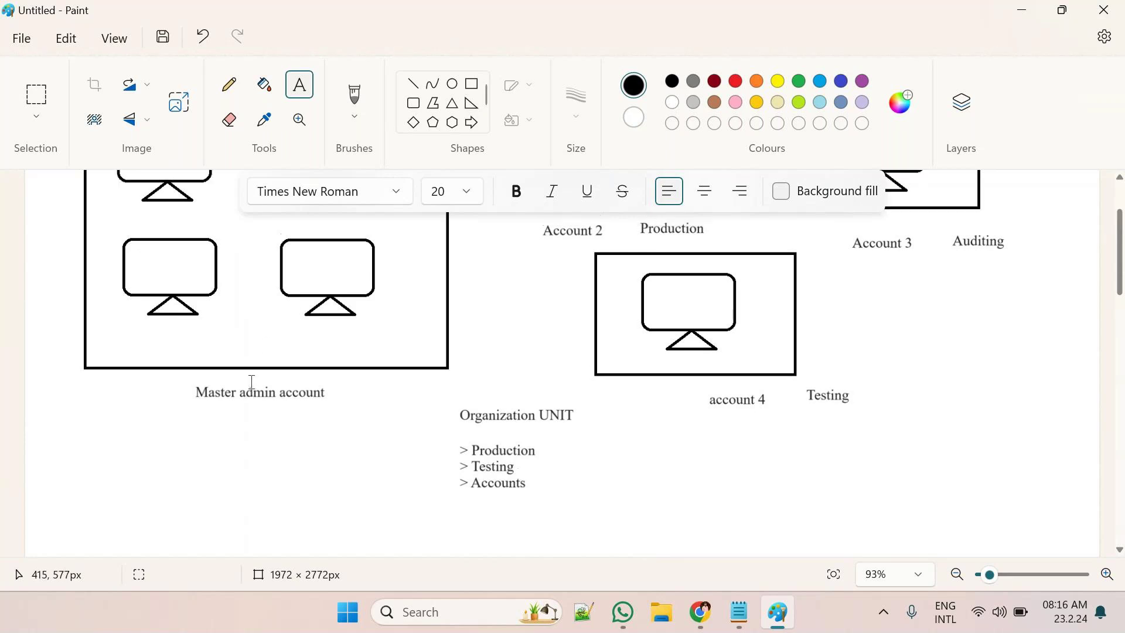
pyautogui.scroll(2, 252, 382)
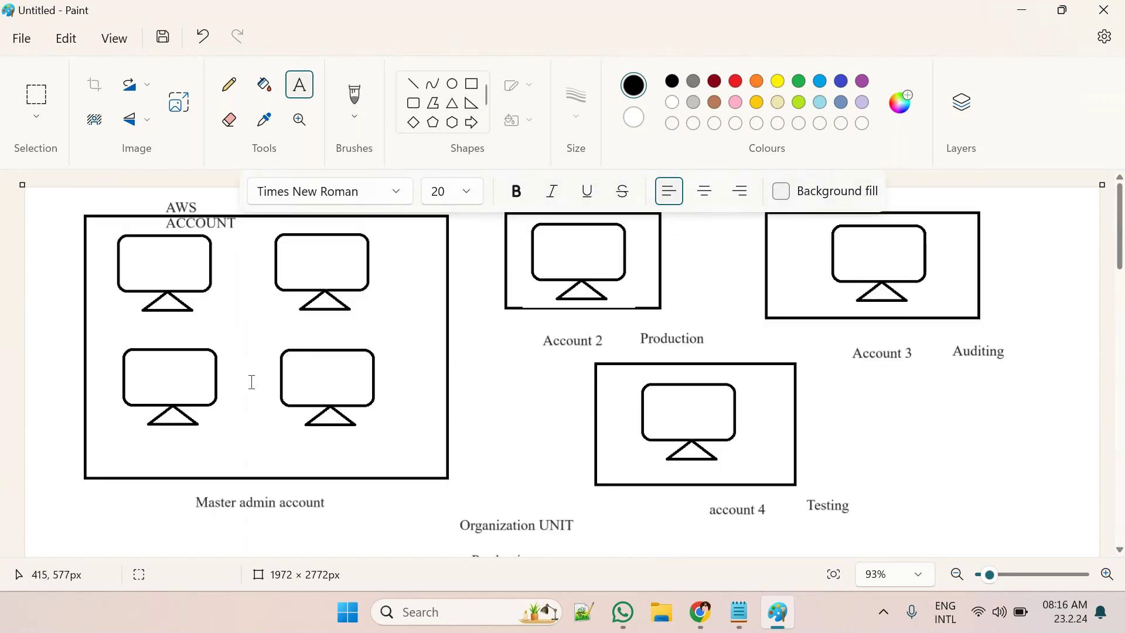
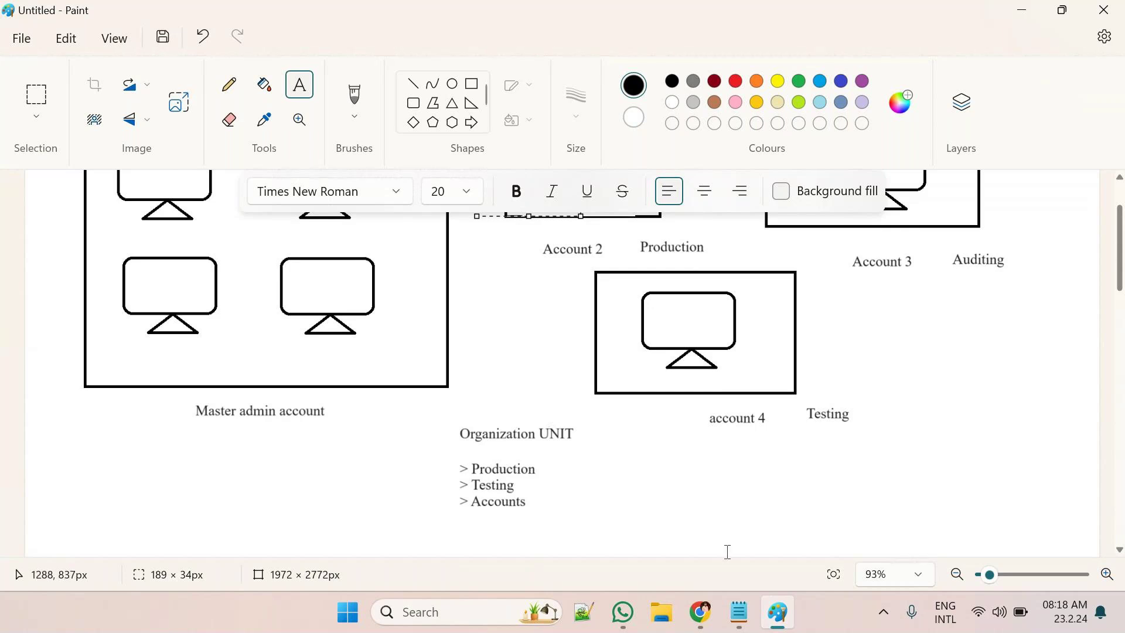
# Bring the Chrome browser window to the front over Microsoft Paint
pyautogui.moveTo(703, 613)
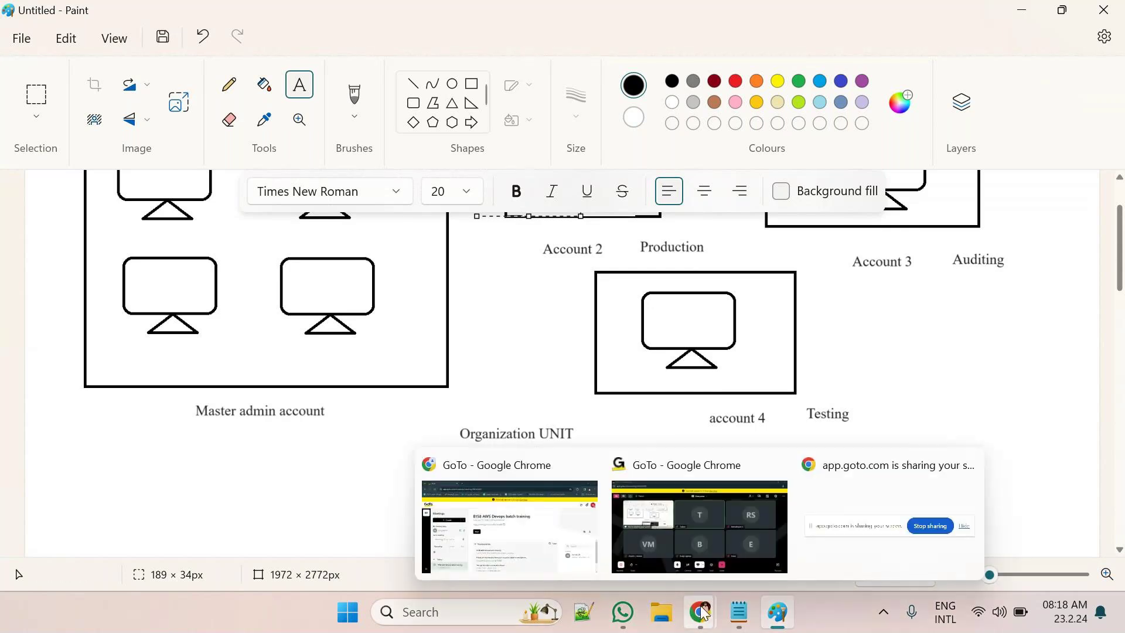
pyautogui.click(544, 532)
pyautogui.click(261, 18)
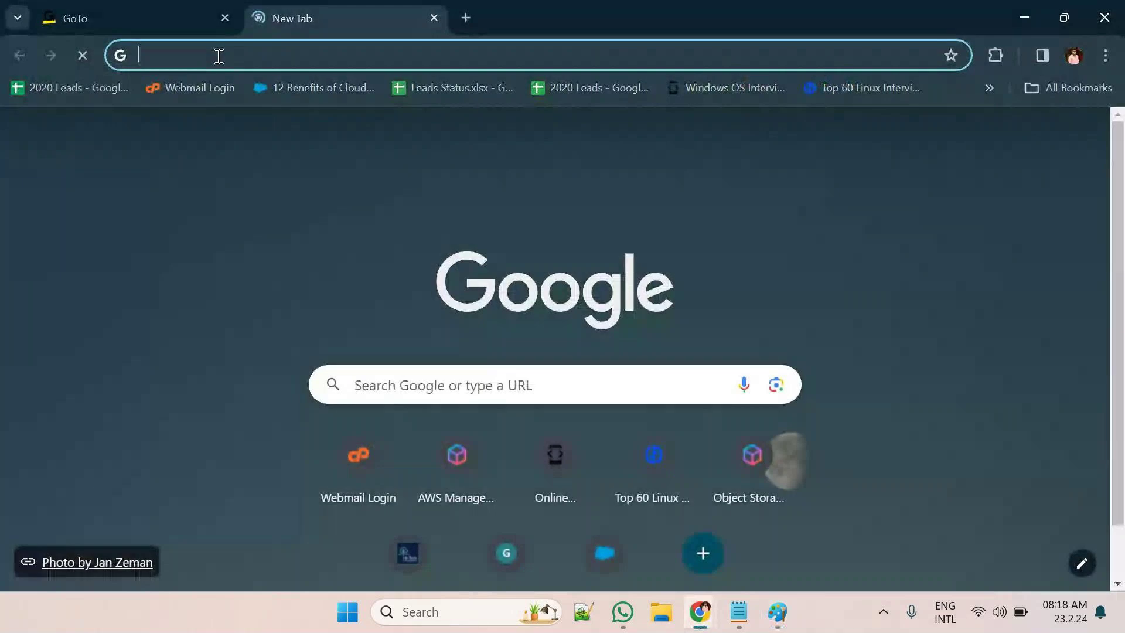
# Go to the AWS console site and start signing in to the console
pyautogui.write('AWS')
pyautogui.press('Return')
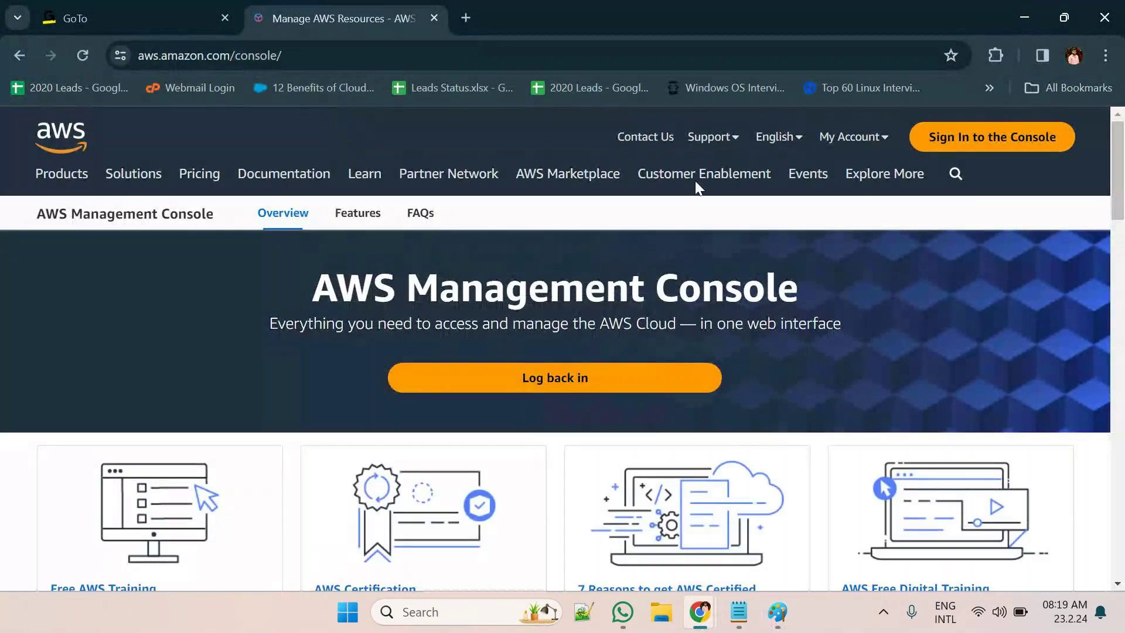
pyautogui.click(968, 146)
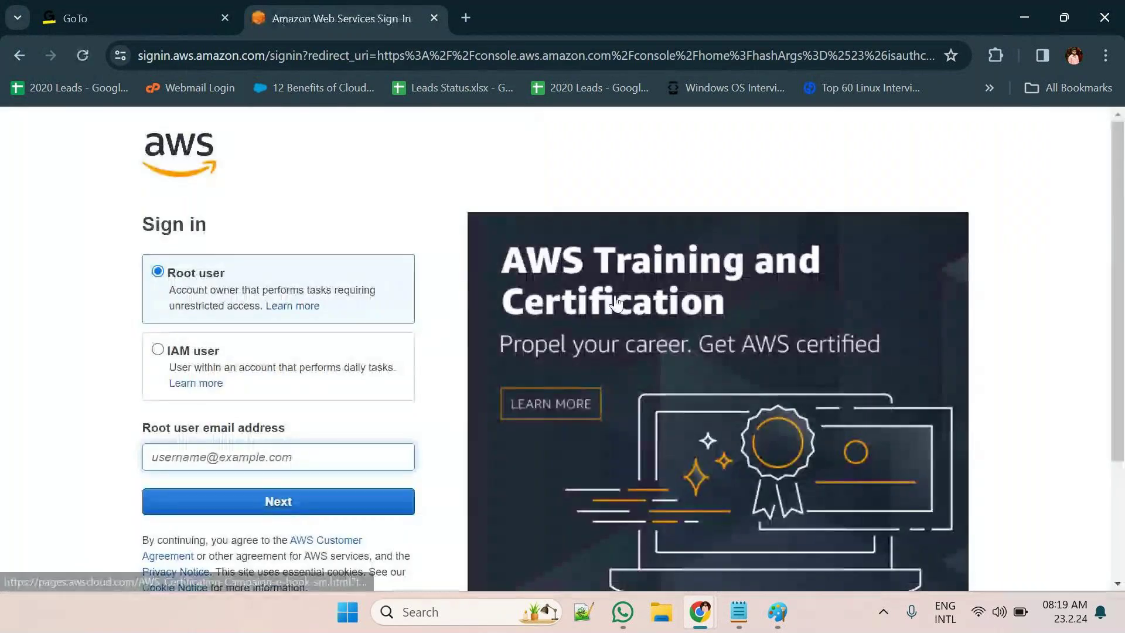
# Fill in the root user's saved email address and continue to the password step
pyautogui.click(267, 462)
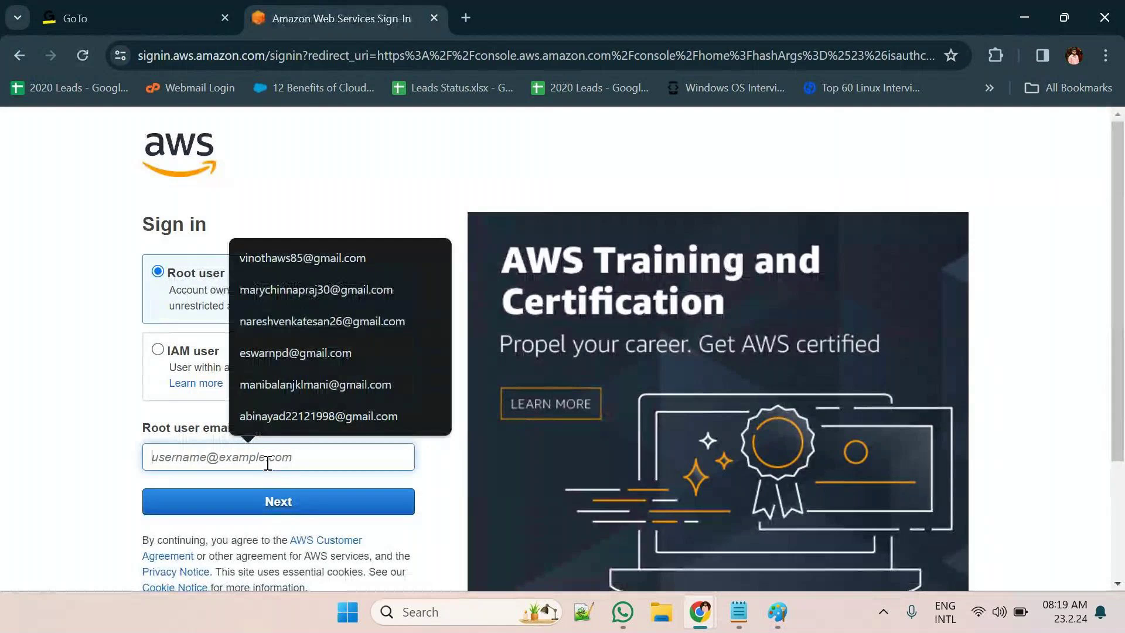
pyautogui.write('B')
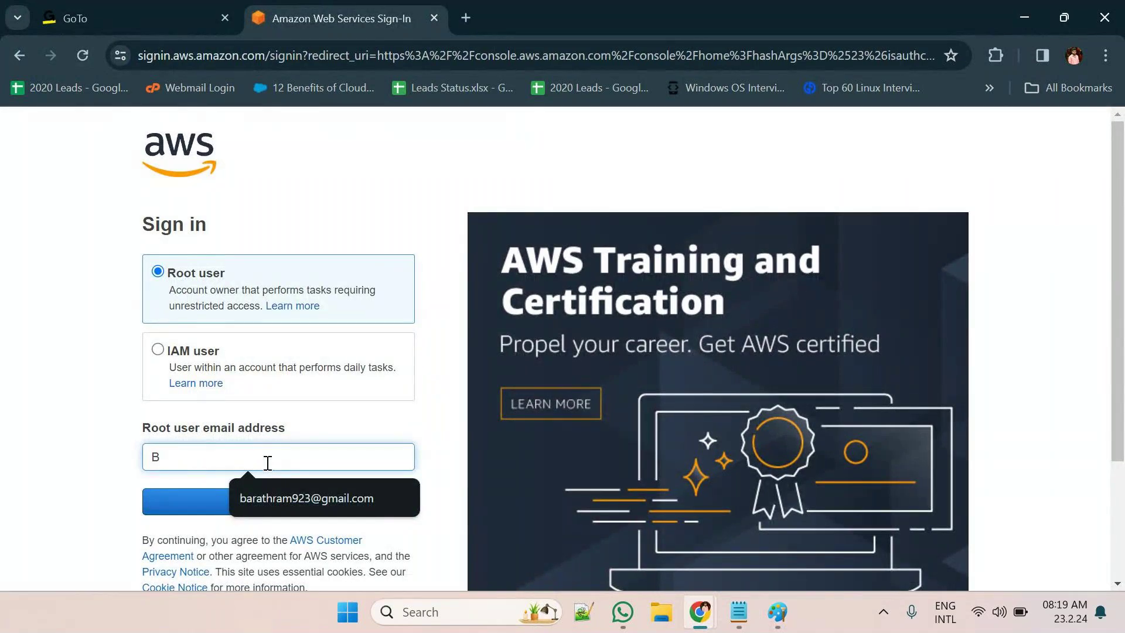
pyautogui.press('BackSpace')
pyautogui.write('bal')
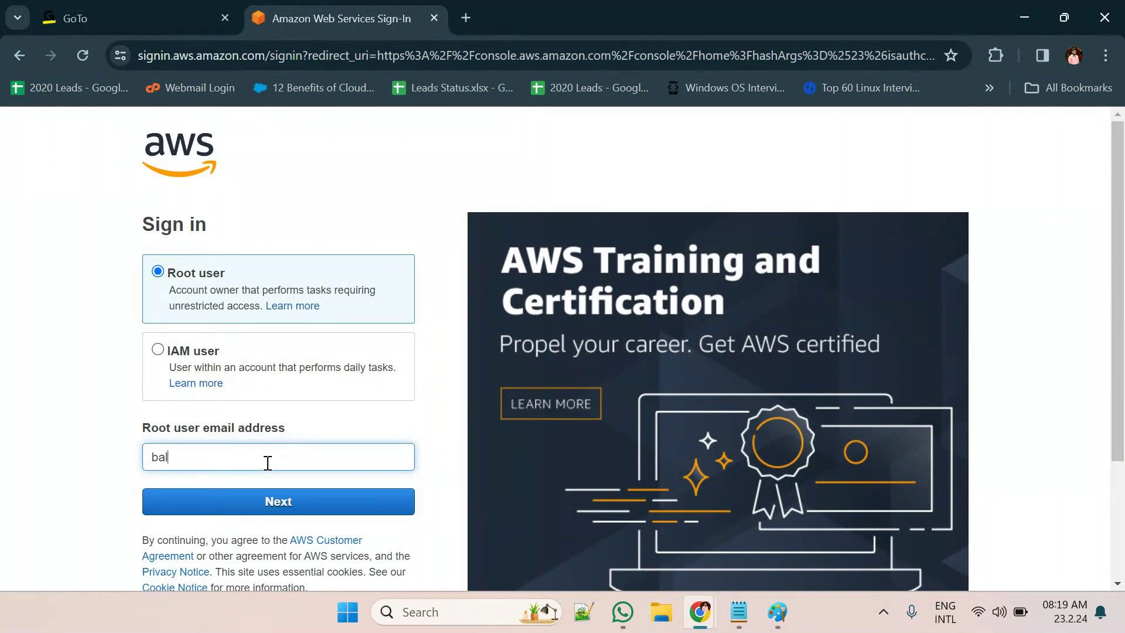
pyautogui.press('BackSpace')
pyautogui.press('BackSpace')
pyautogui.press('BackSpace')
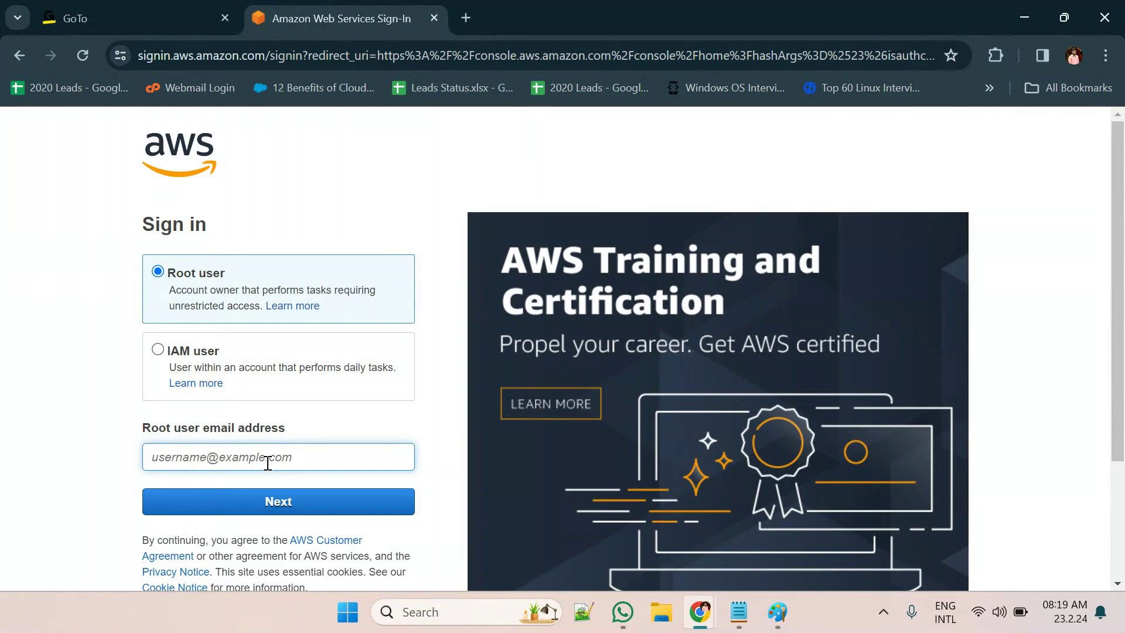
pyautogui.click(267, 462)
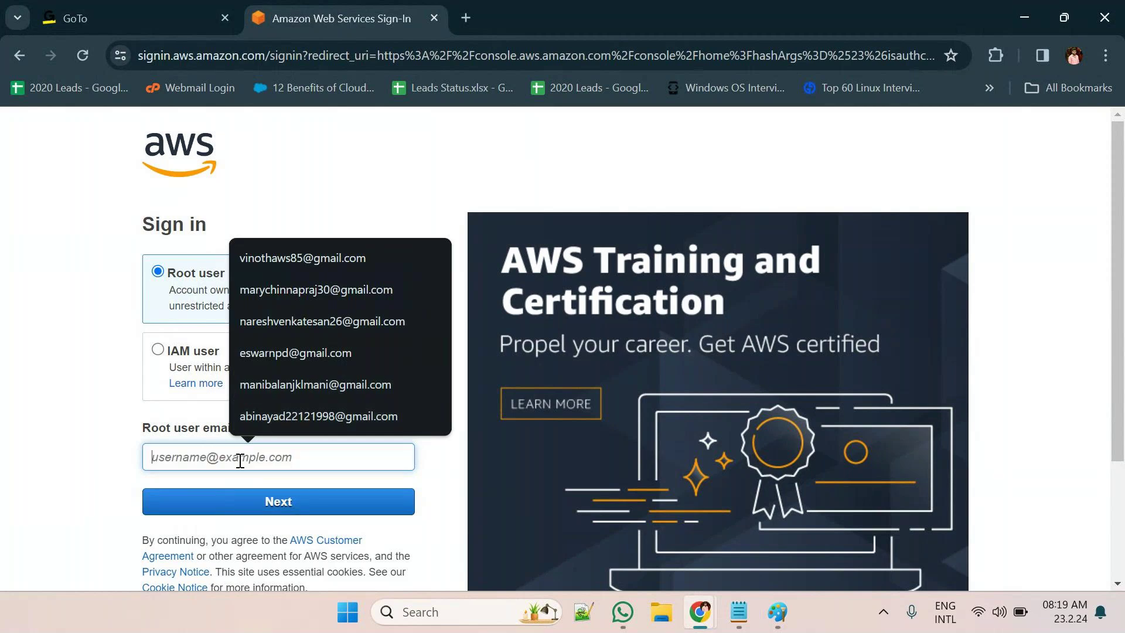
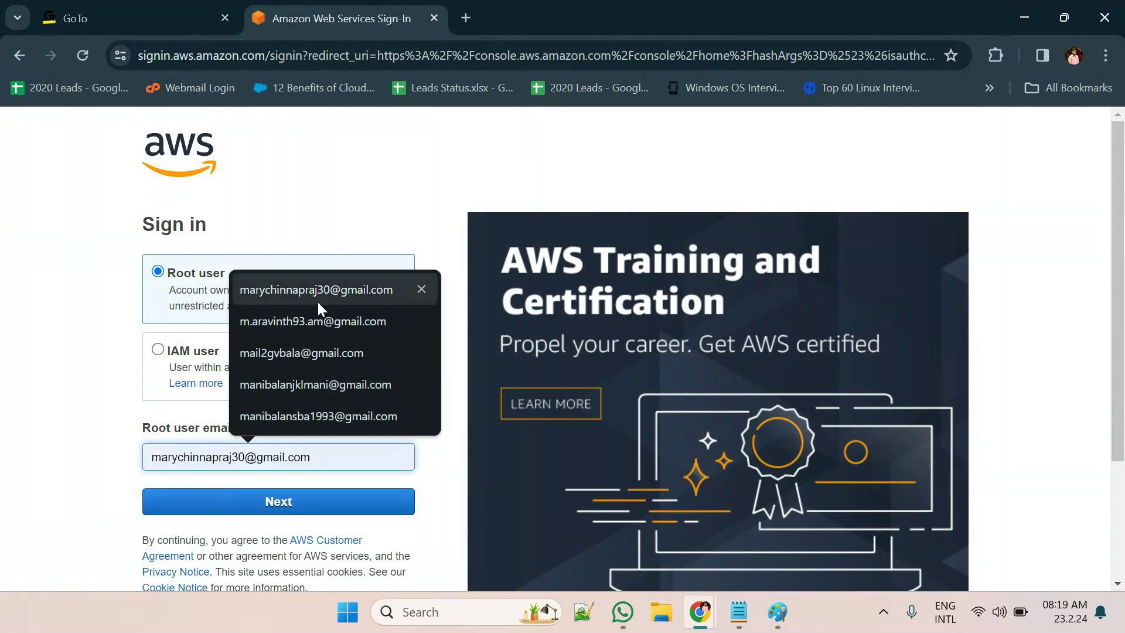
pyautogui.click(310, 349)
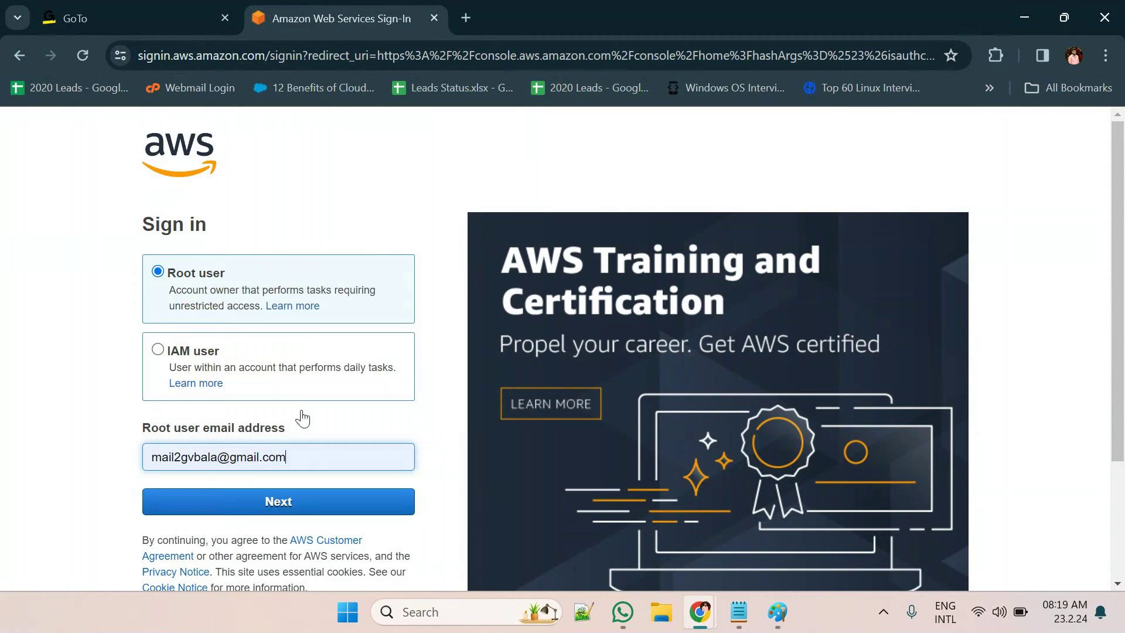
pyautogui.click(326, 498)
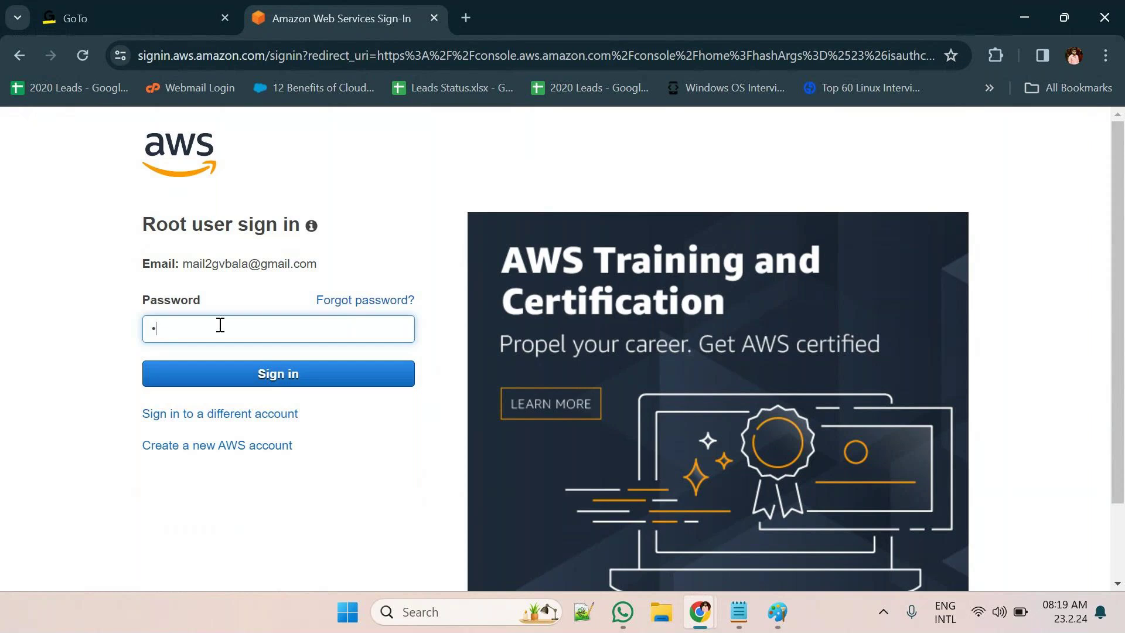
# Enter the root password and sign in to Console Home
pyautogui.write('*')
pyautogui.write('*****')
pyautogui.press('Return')
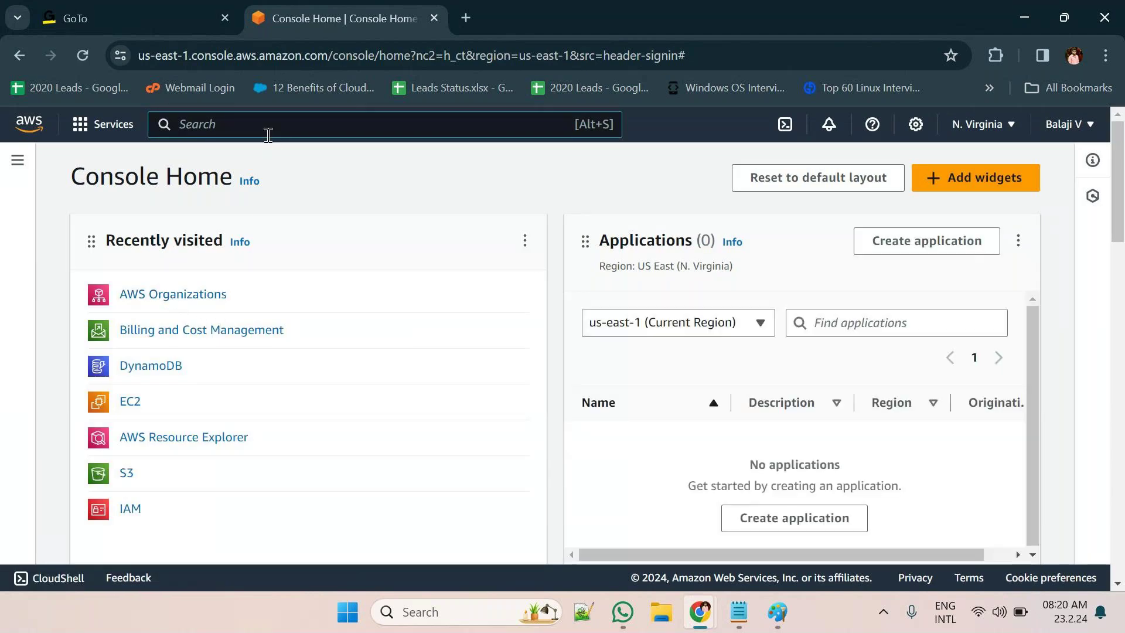
pyautogui.write('W')
pyautogui.press('BackSpace')
pyautogui.write('W')
pyautogui.press('BackSpace')
pyautogui.write('AWS ')
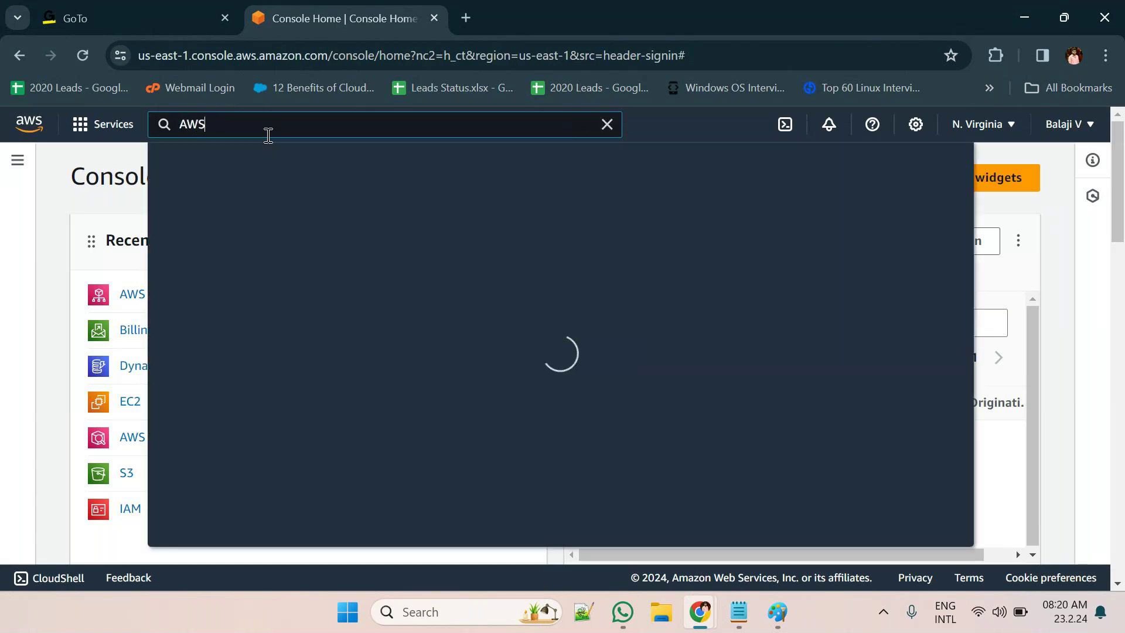
pyautogui.write('orga')
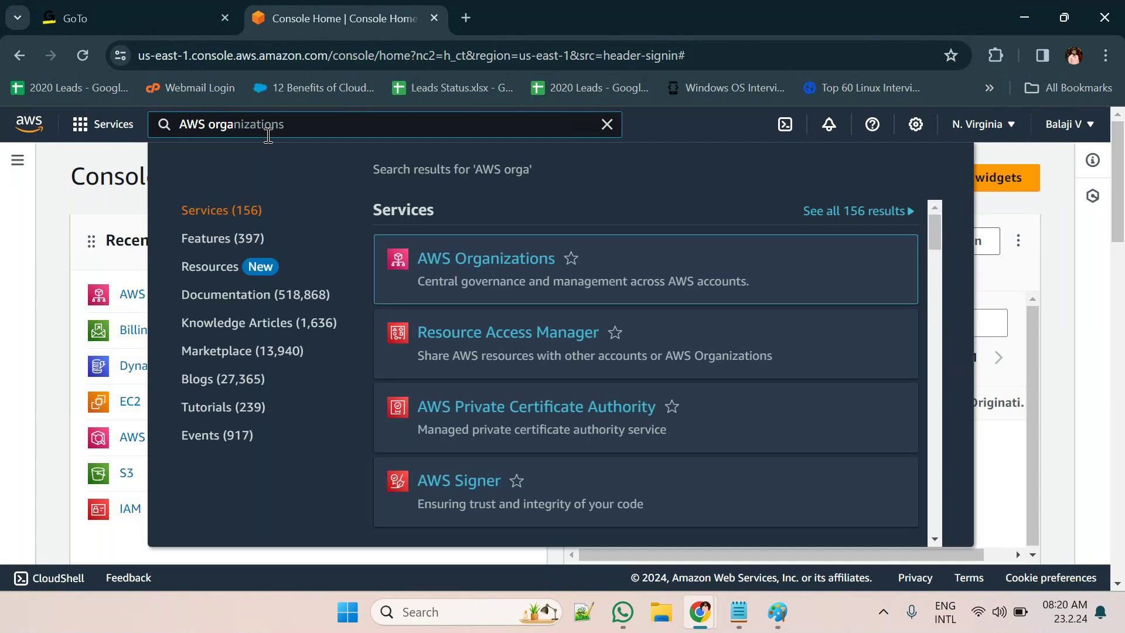
pyautogui.moveTo(485, 281)
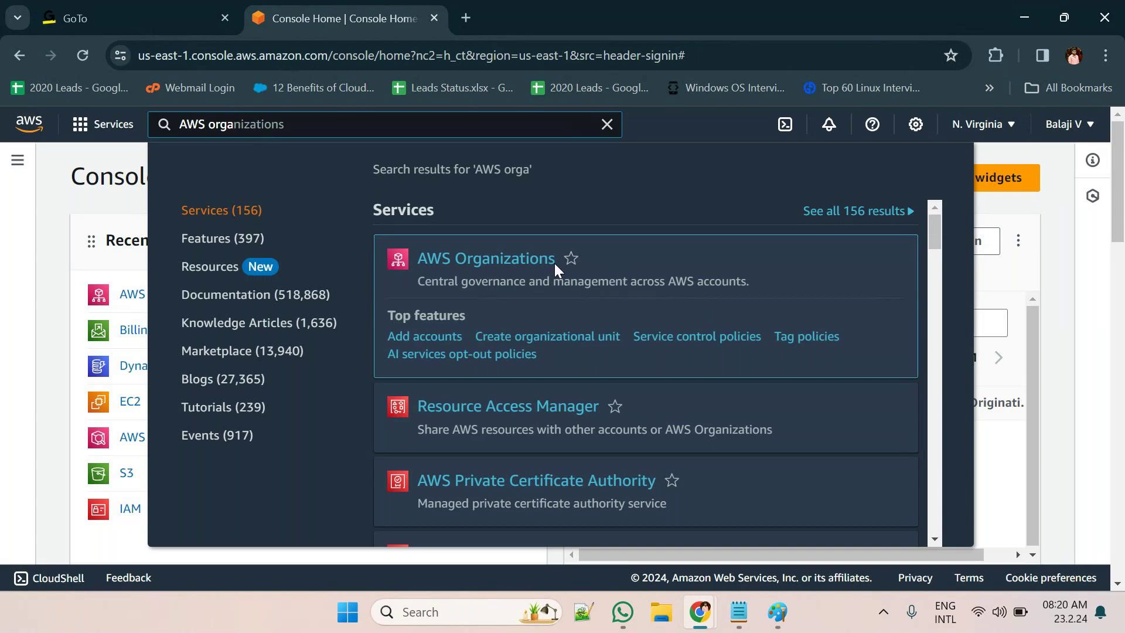
pyautogui.click(129, 276)
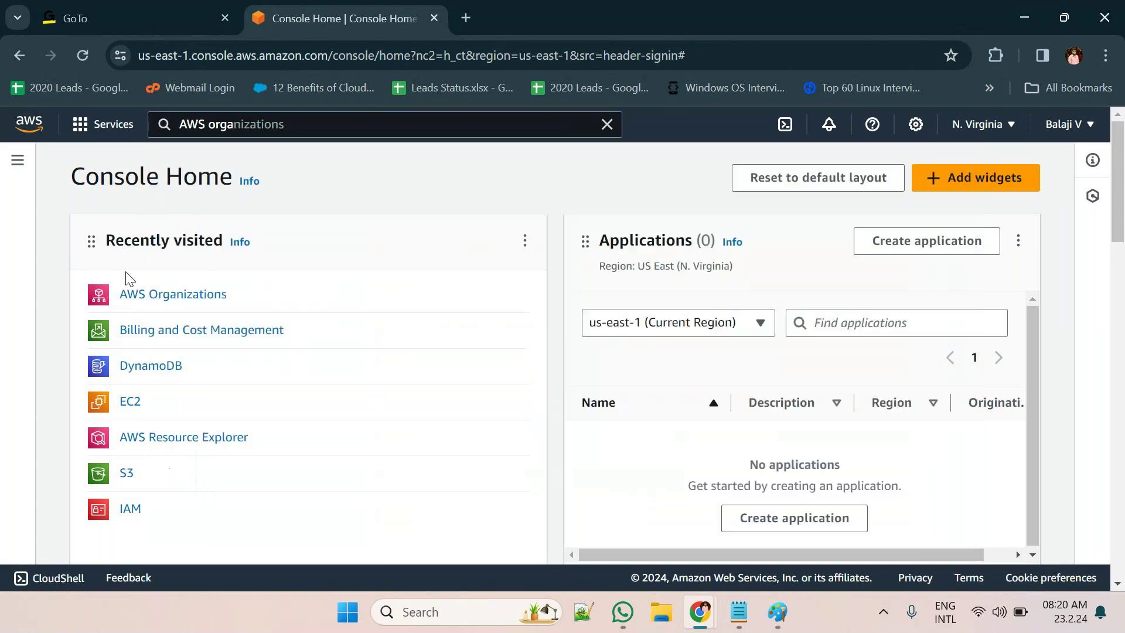
# Open AWS Organizations and review the AWS accounts page listing Root and the management account
pyautogui.click(142, 298)
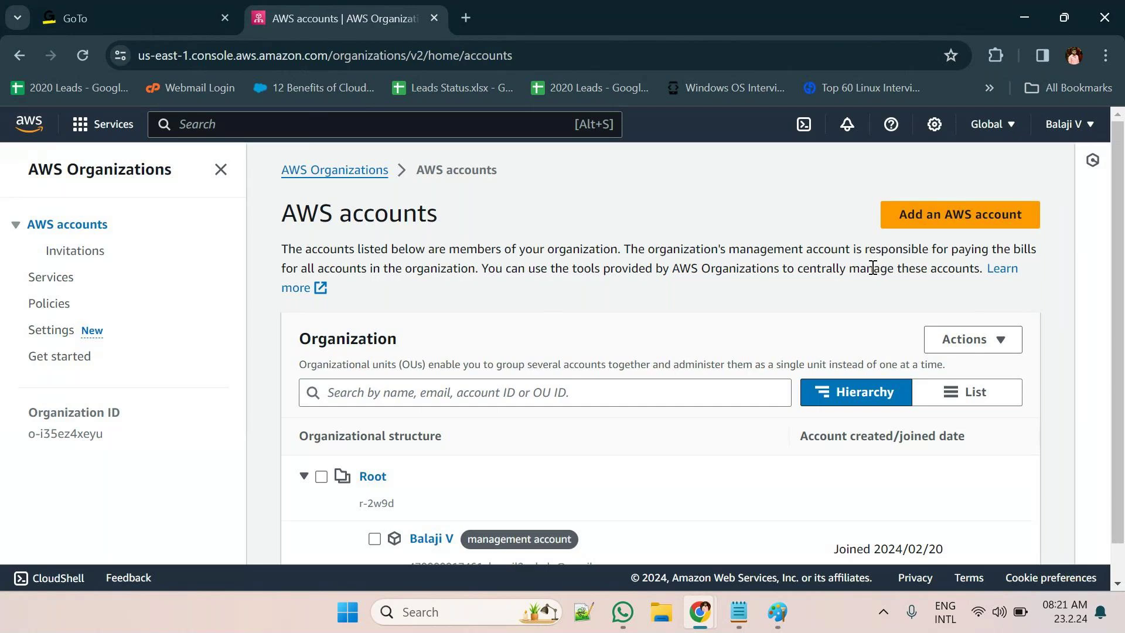
pyautogui.scroll(-1, 617, 436)
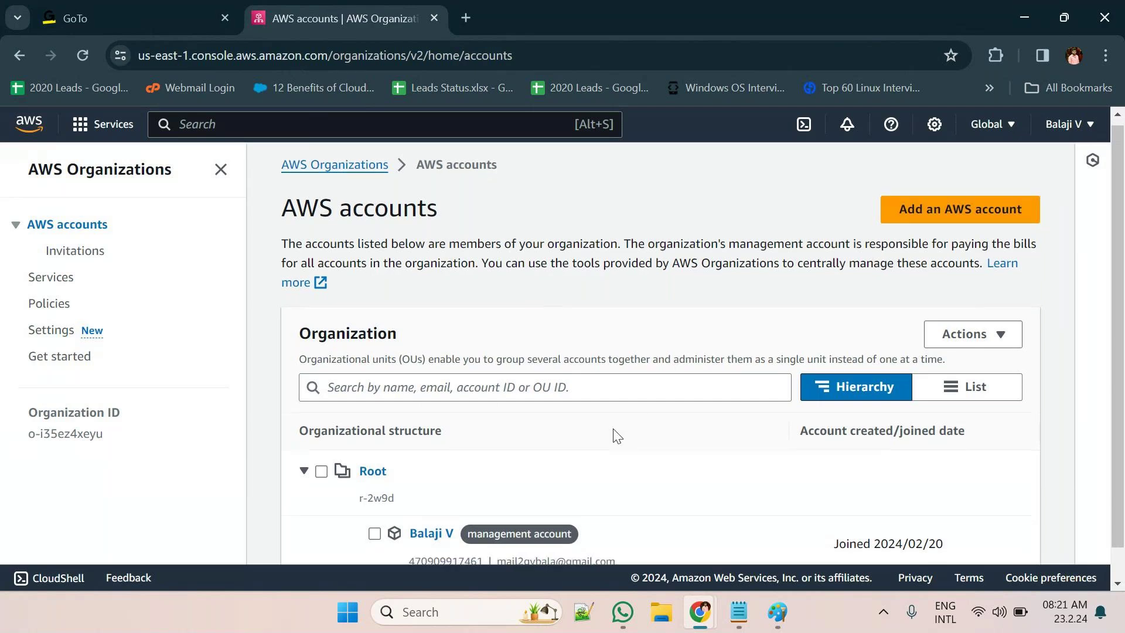
pyautogui.scroll(-1, 617, 436)
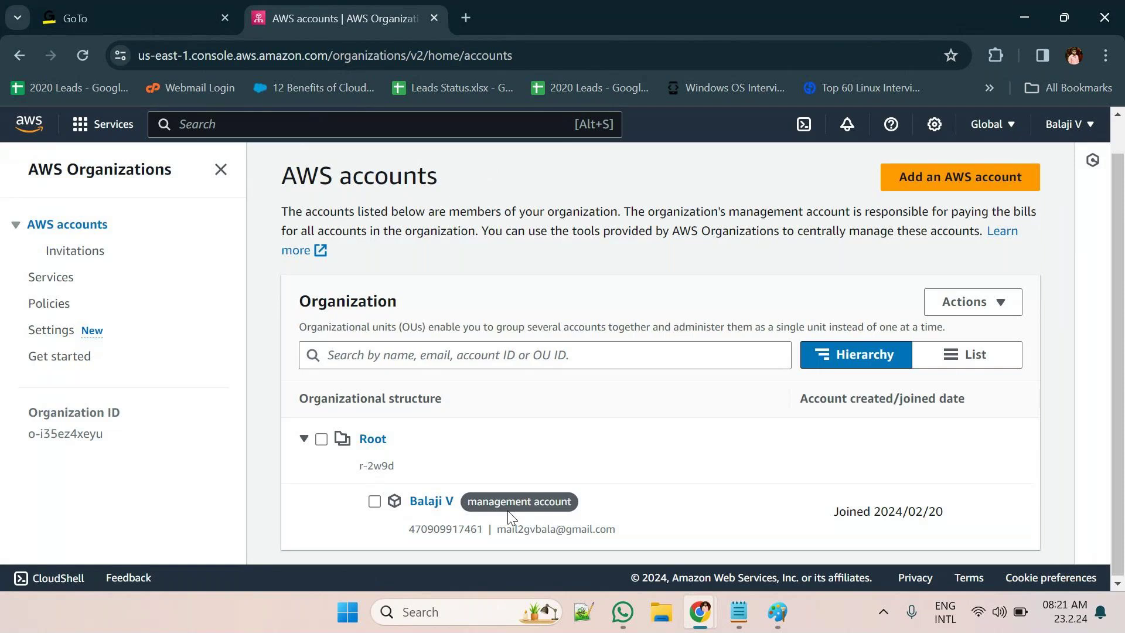
pyautogui.scroll(1, 507, 514)
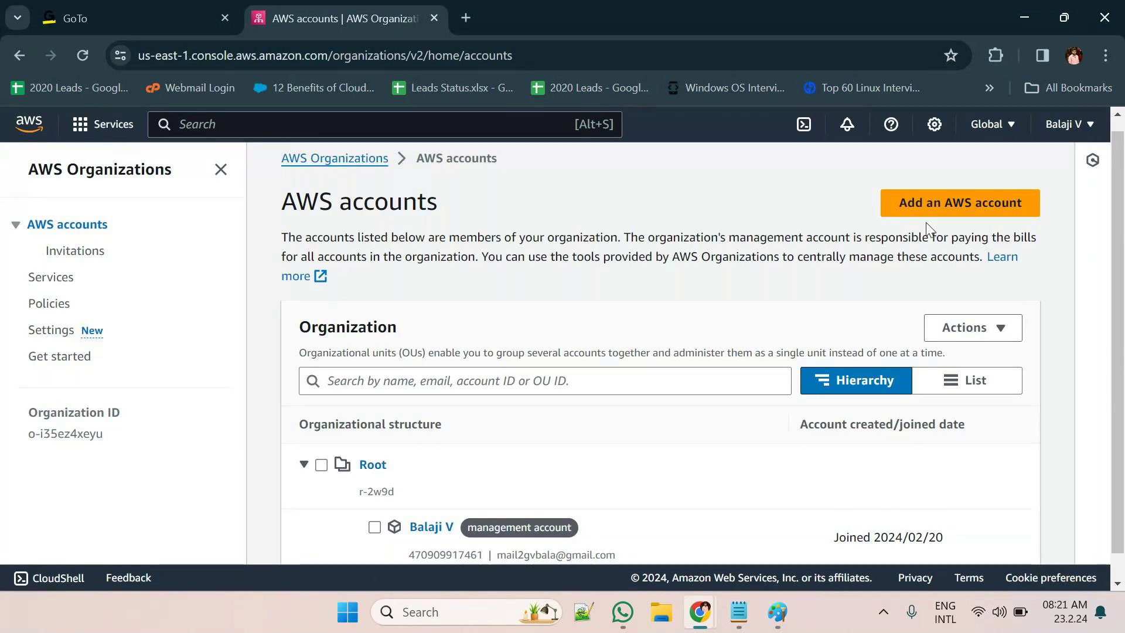
pyautogui.click(457, 380)
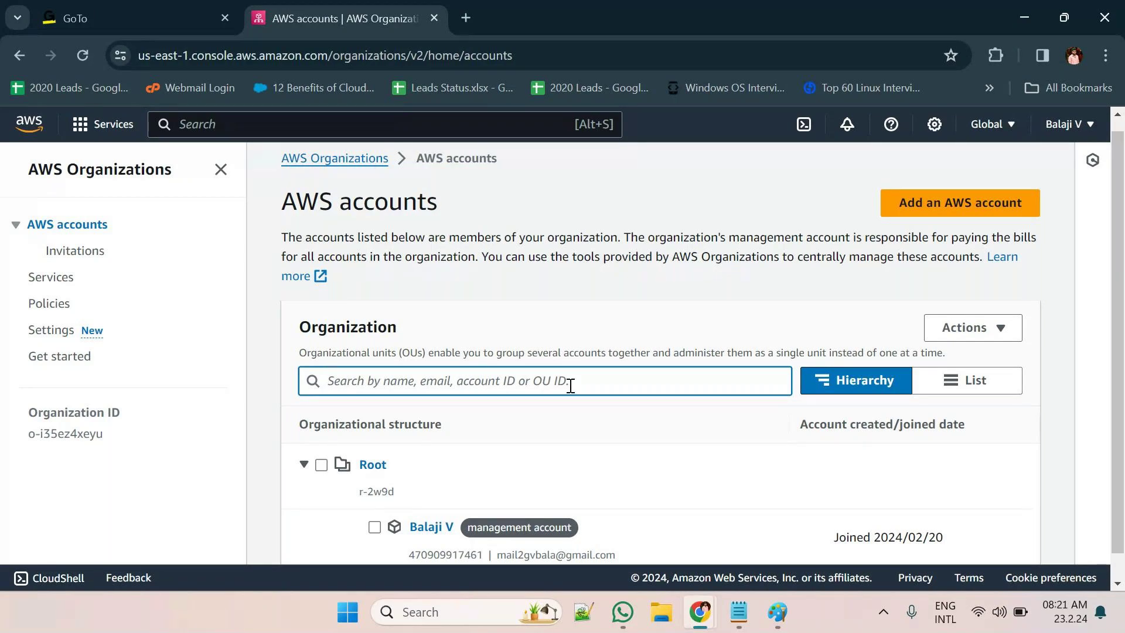
pyautogui.scroll(-1, 520, 438)
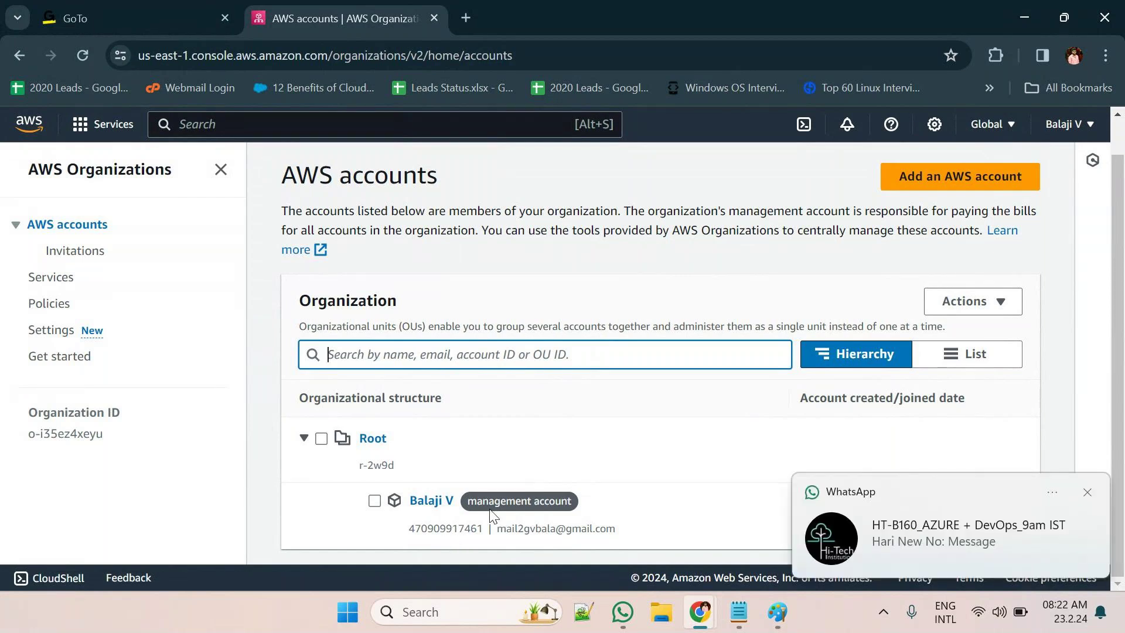
pyautogui.click(1087, 492)
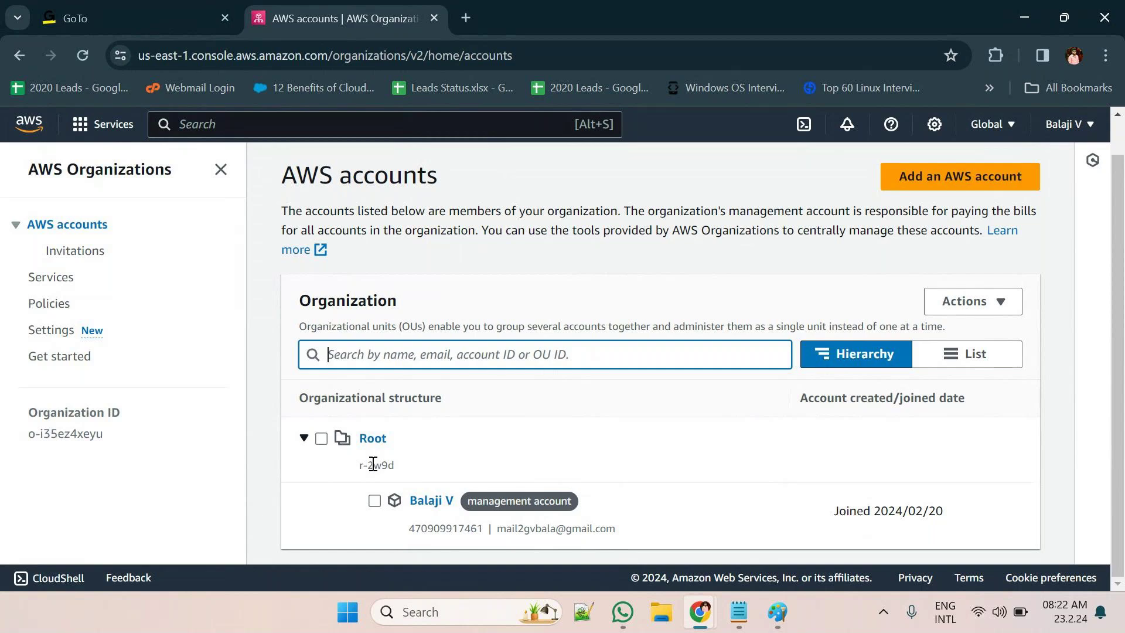
pyautogui.click(338, 481)
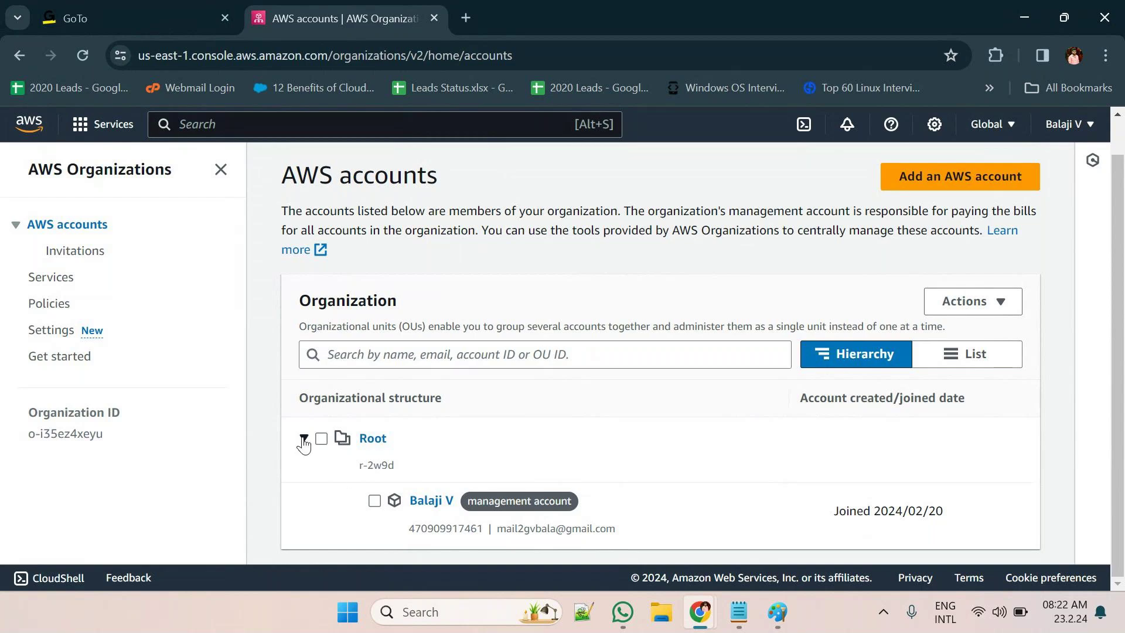
pyautogui.click(302, 440)
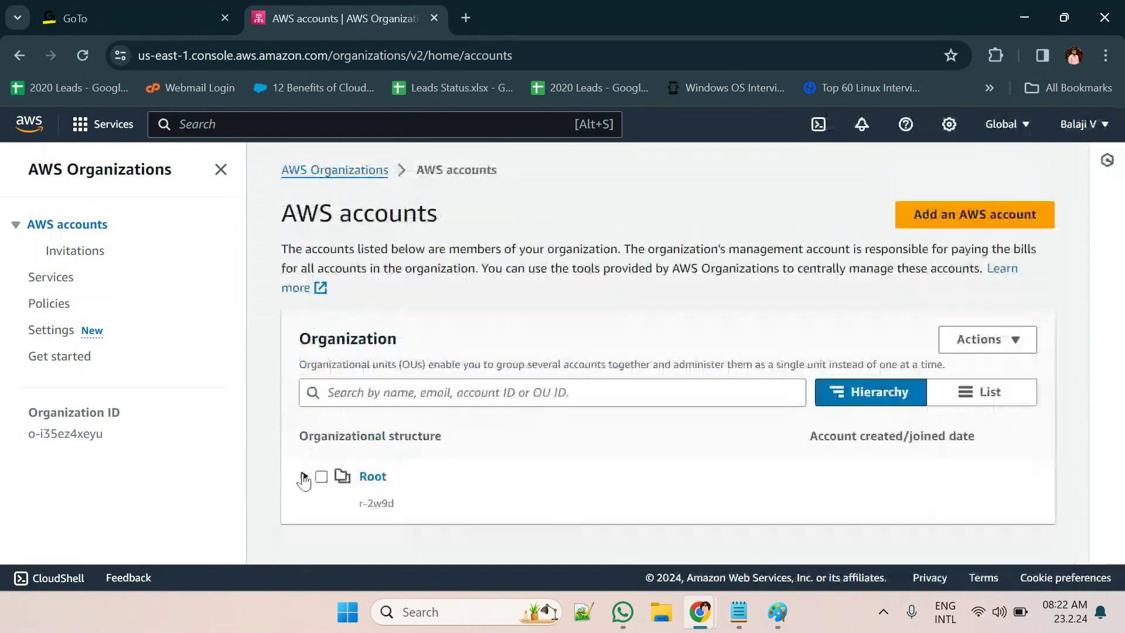
pyautogui.click(303, 477)
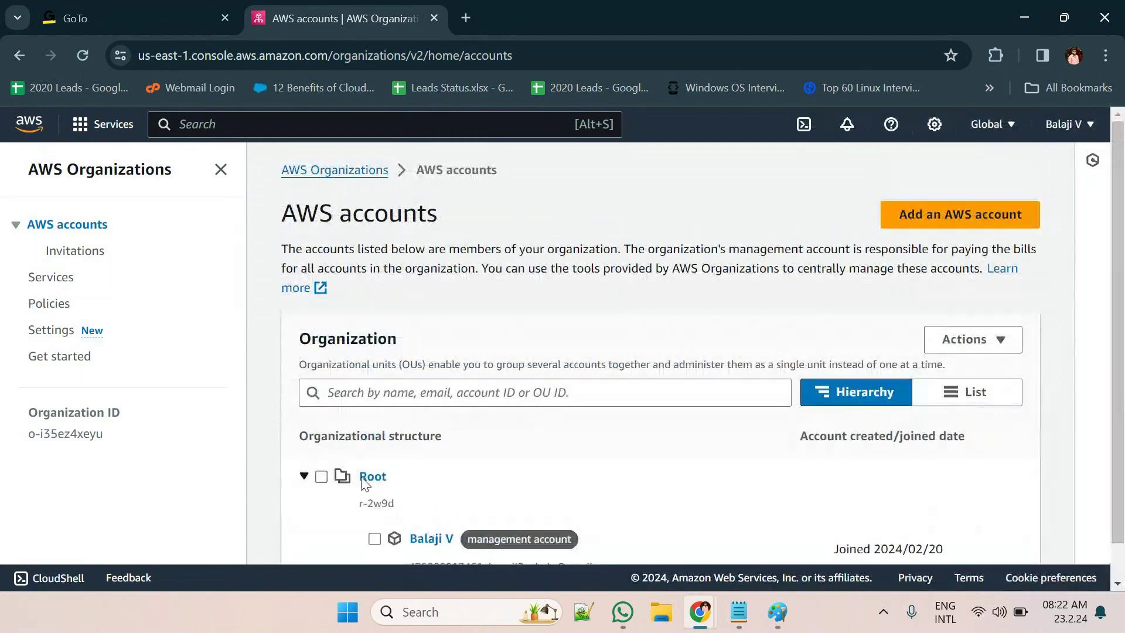
pyautogui.scroll(-1, 549, 505)
pyautogui.scroll(-1, 549, 505)
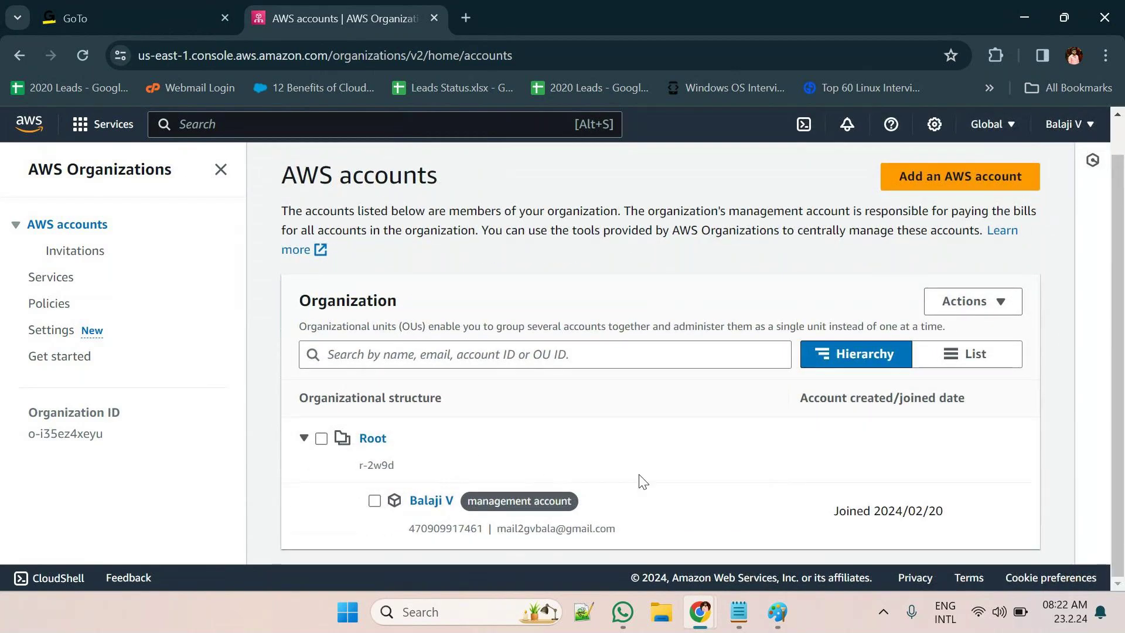
pyautogui.click(965, 355)
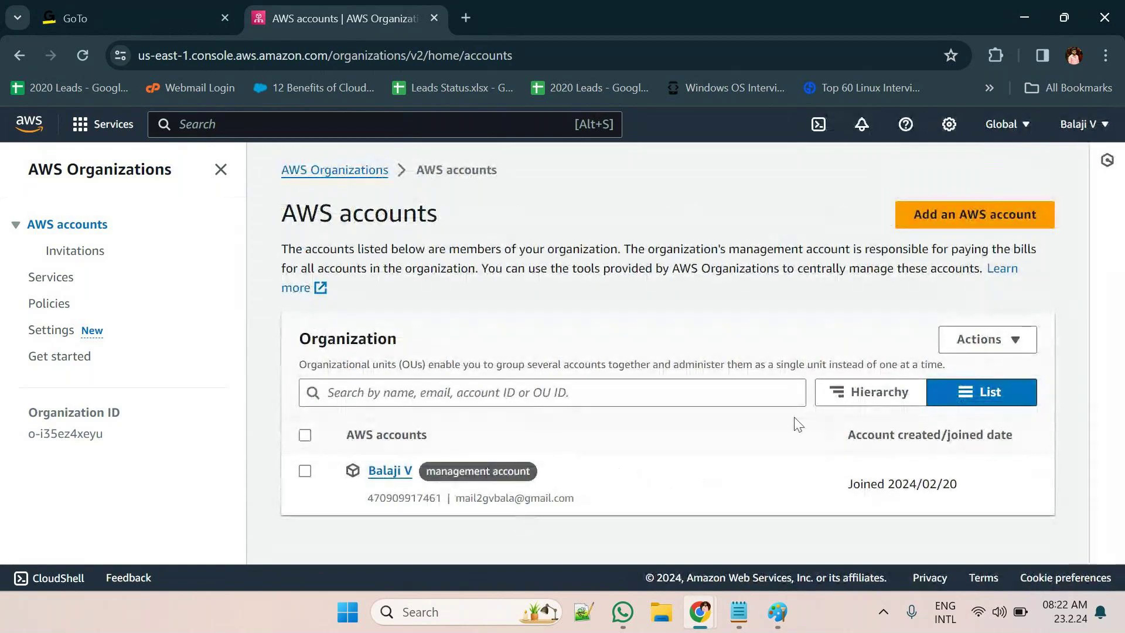
pyautogui.click(858, 398)
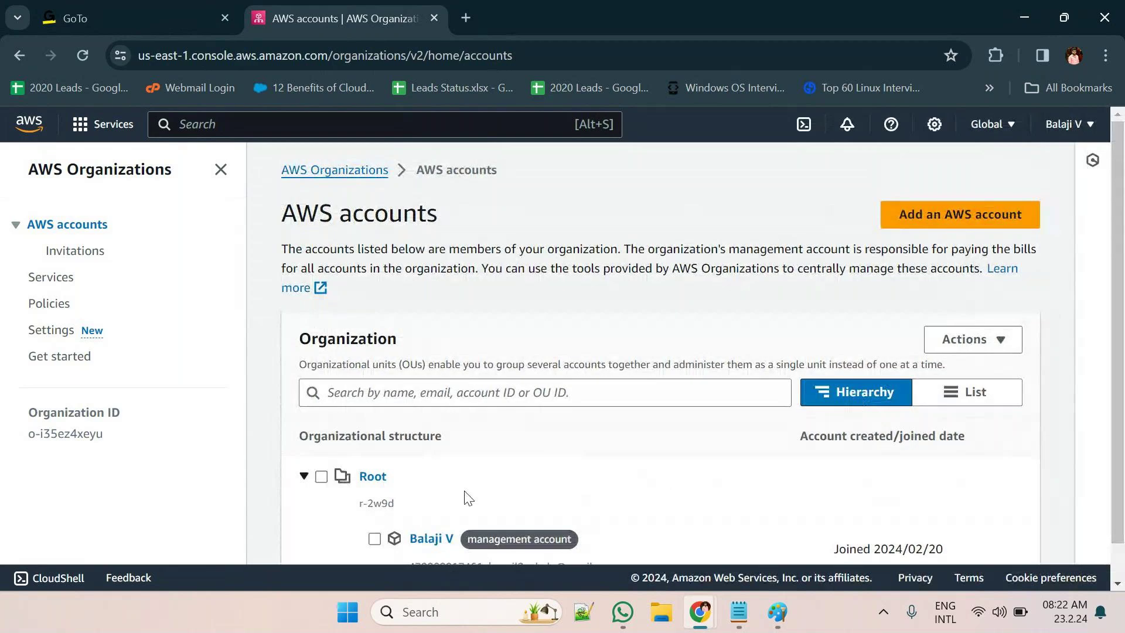
pyautogui.scroll(-1, 341, 495)
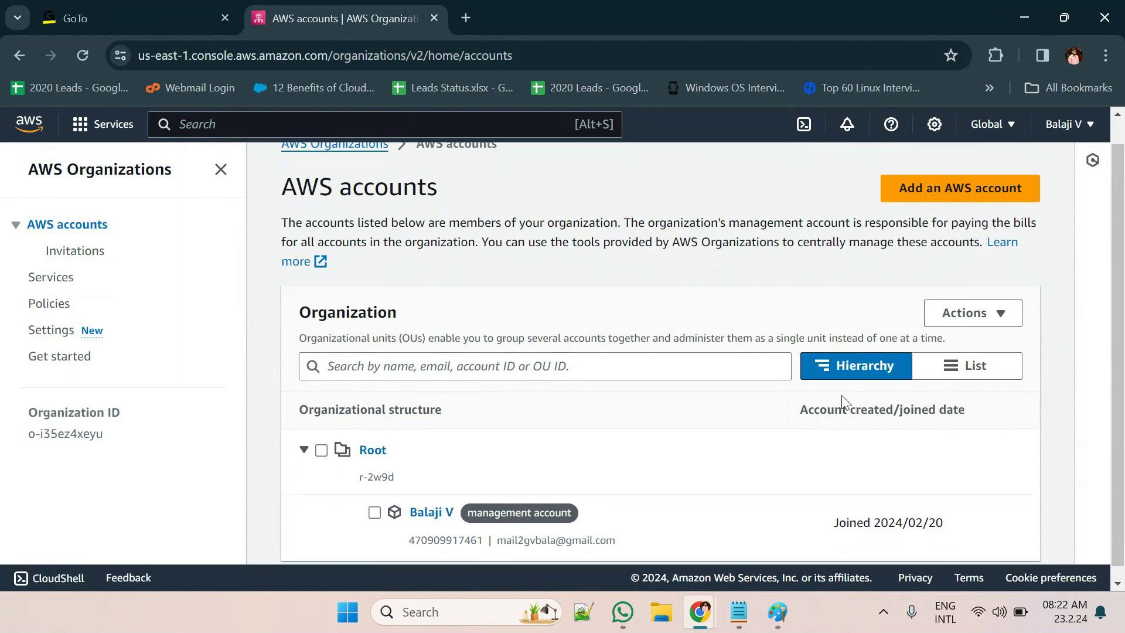
pyautogui.click(980, 367)
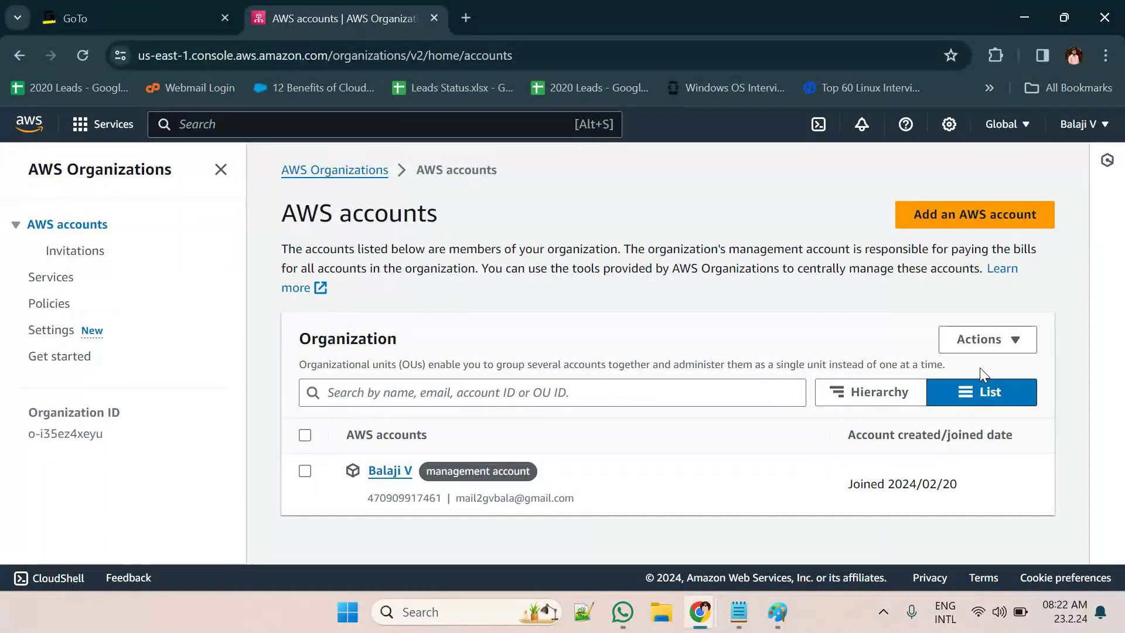
pyautogui.click(872, 392)
pyautogui.click(989, 392)
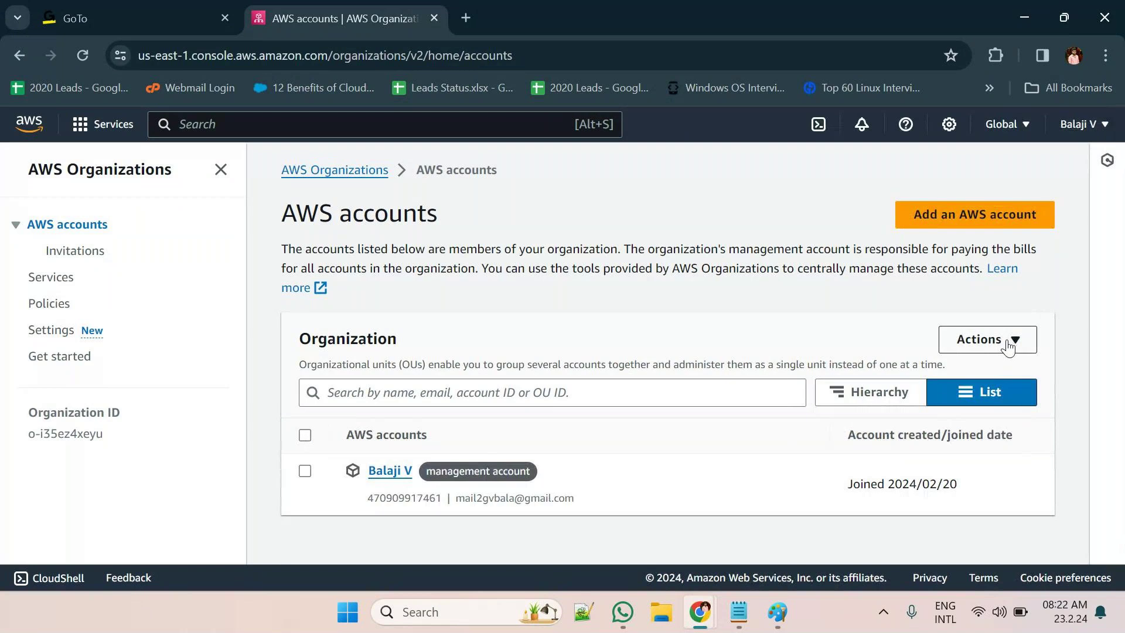
pyautogui.click(861, 397)
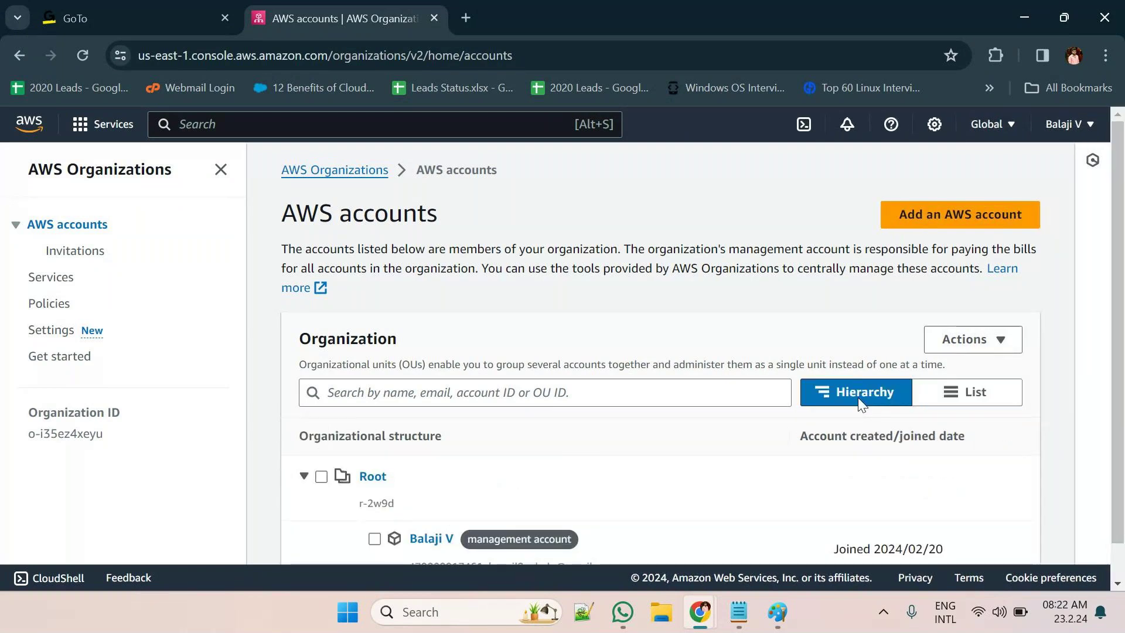
pyautogui.click(967, 339)
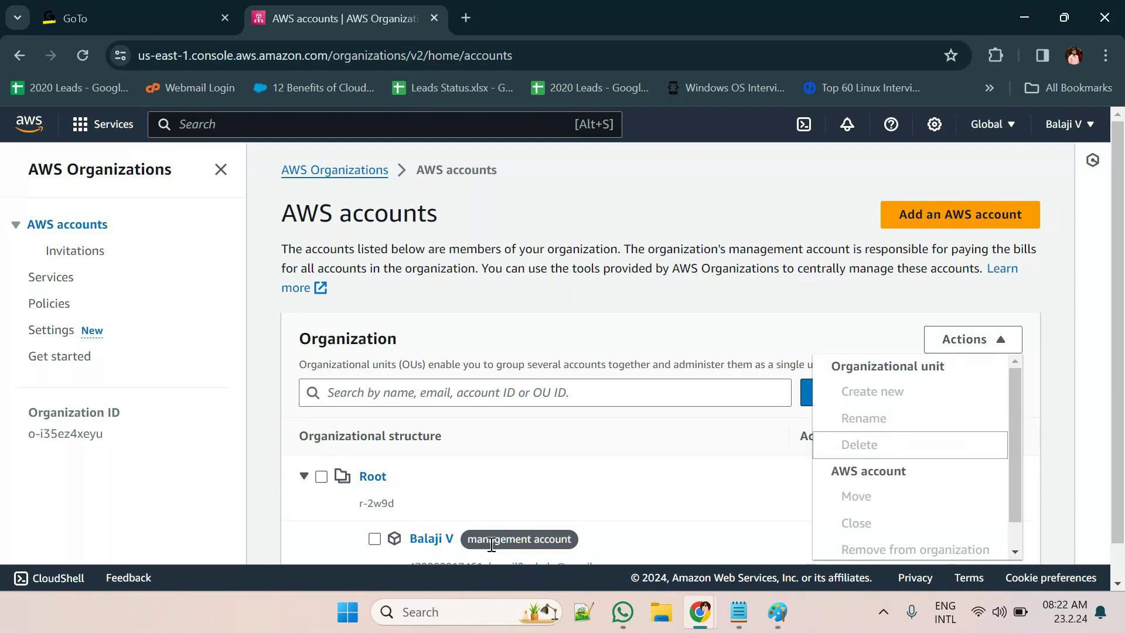
# Select the management account, try Actions > Move, then cancel the move
pyautogui.click(369, 538)
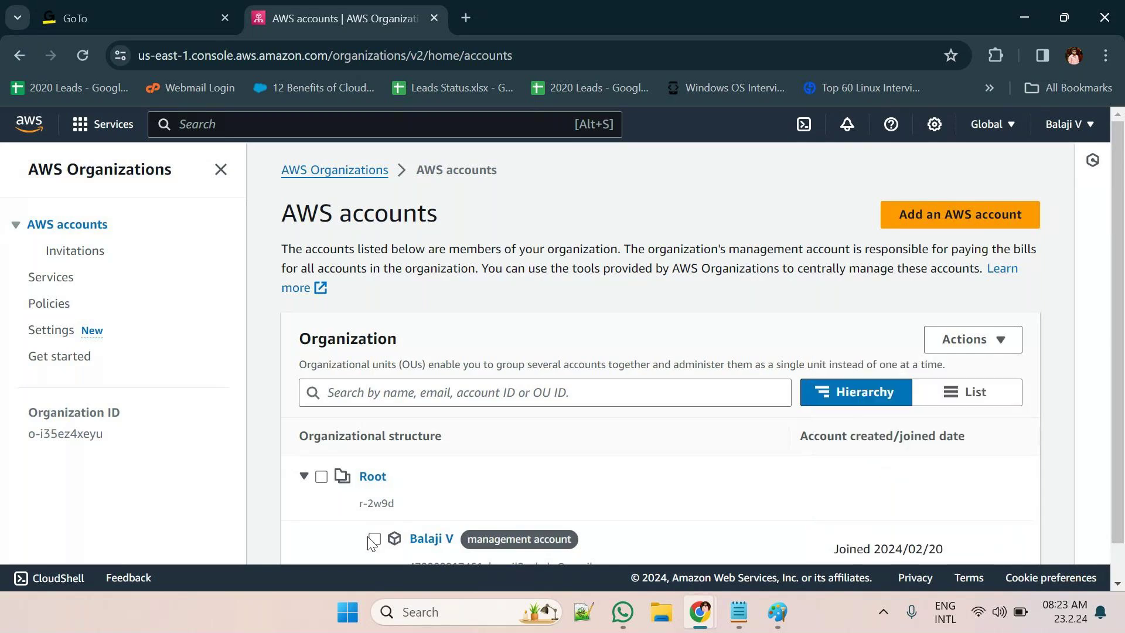
pyautogui.click(373, 539)
pyautogui.click(977, 340)
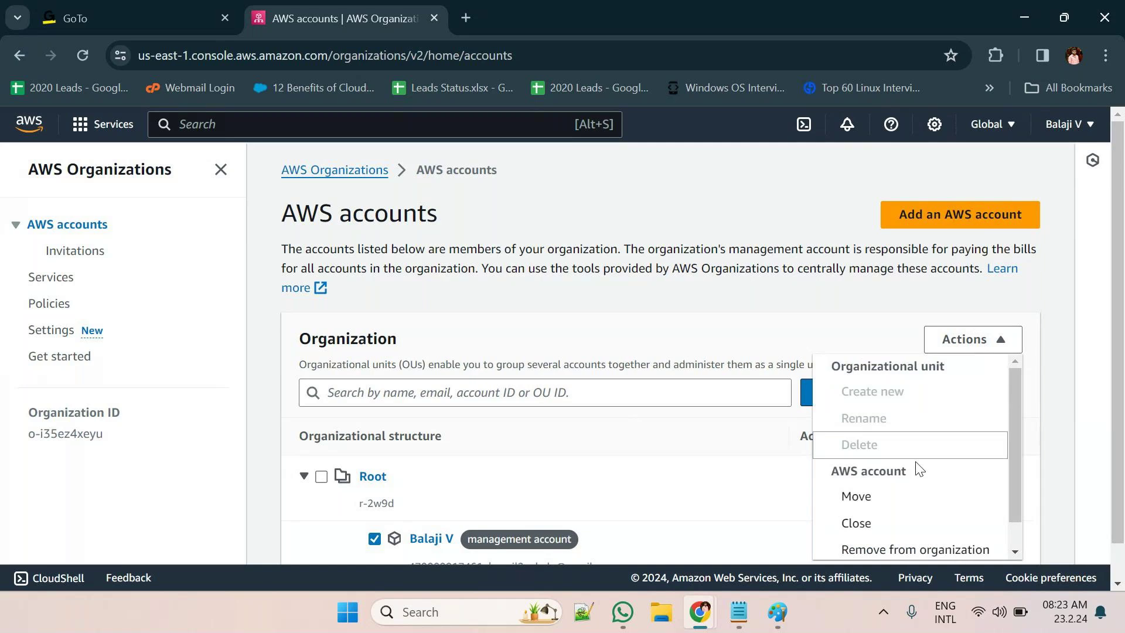
pyautogui.scroll(-1, 918, 469)
pyautogui.scroll(-1, 712, 517)
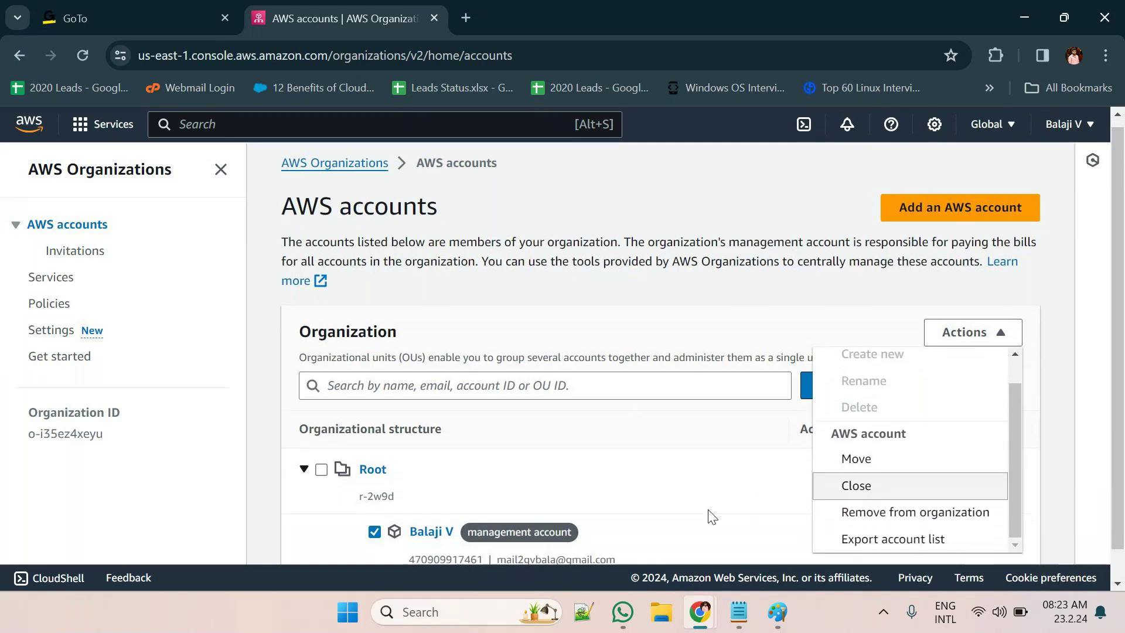
pyautogui.scroll(-1, 712, 516)
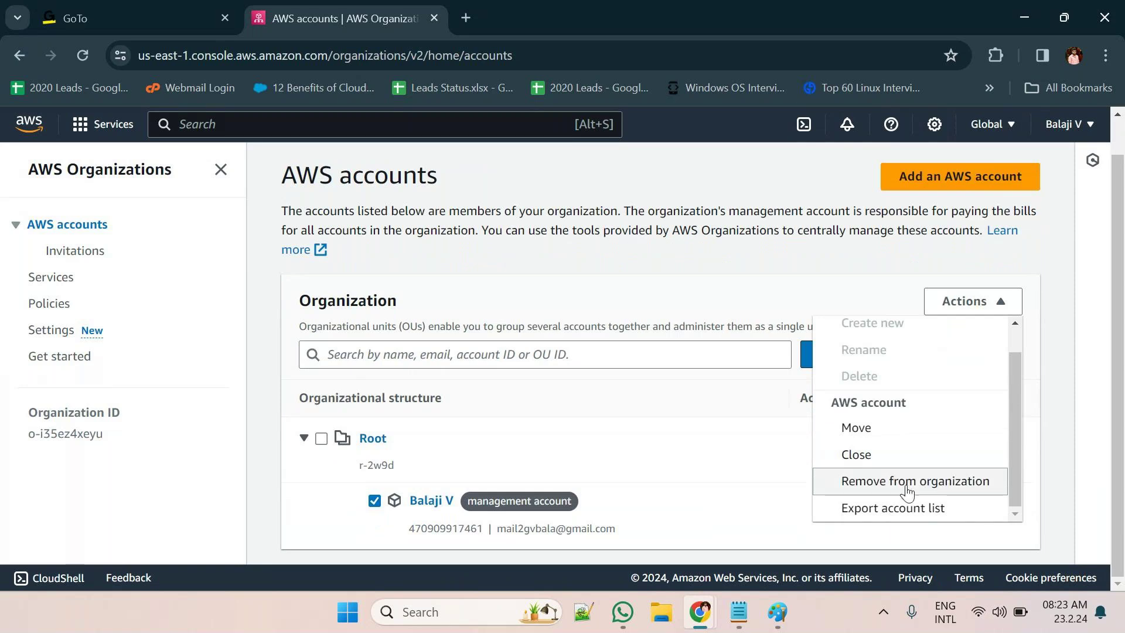
pyautogui.click(904, 434)
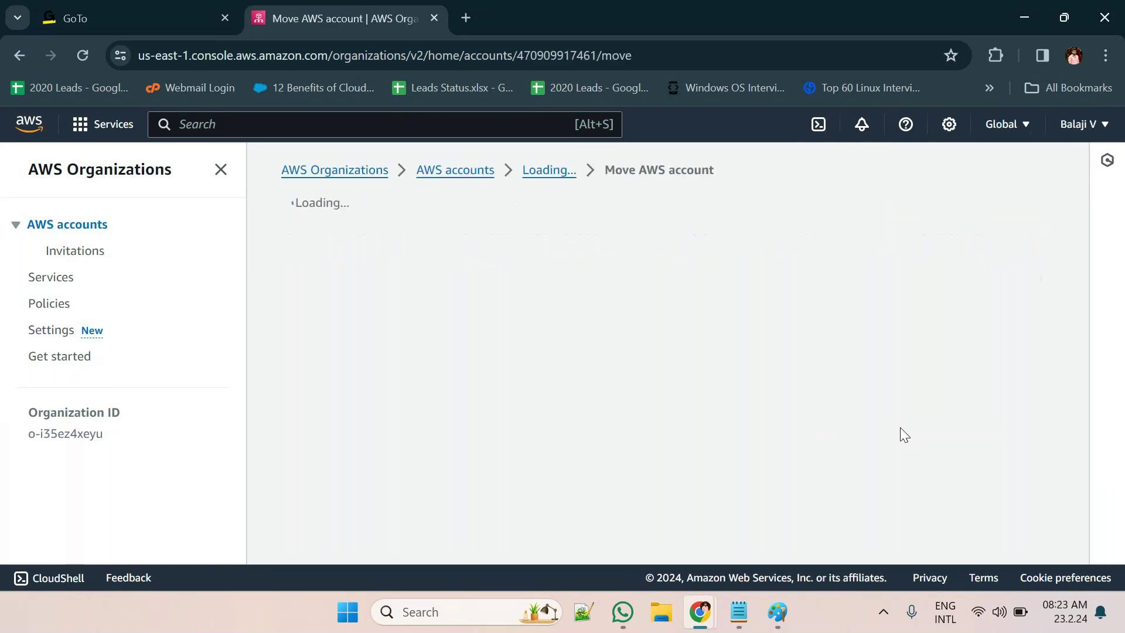
pyautogui.scroll(-3, 626, 423)
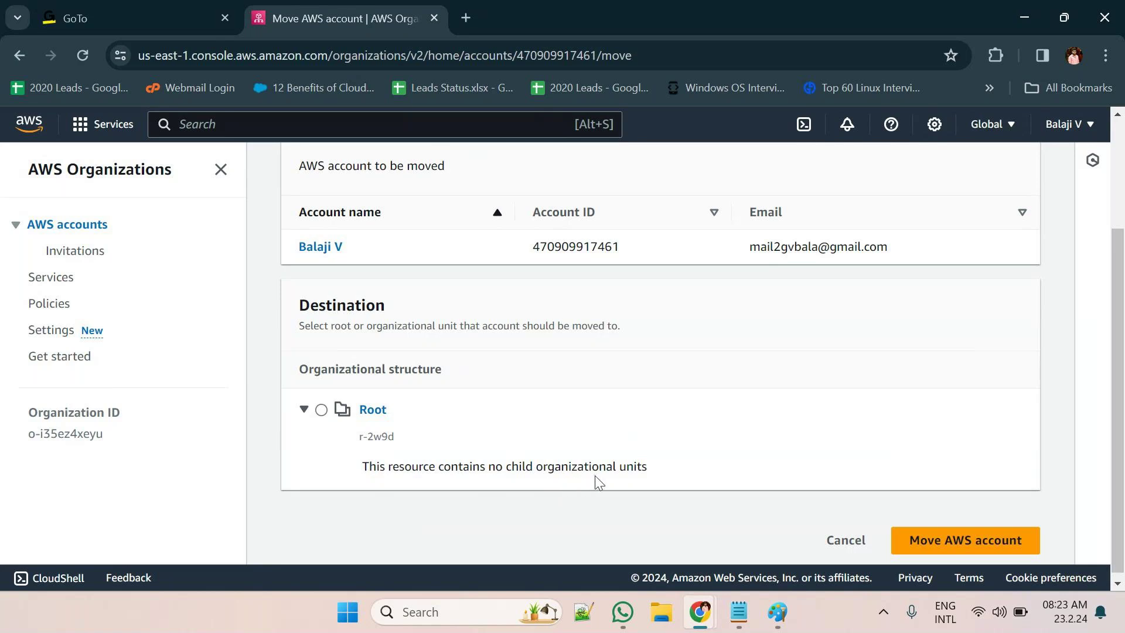
pyautogui.scroll(3, 598, 482)
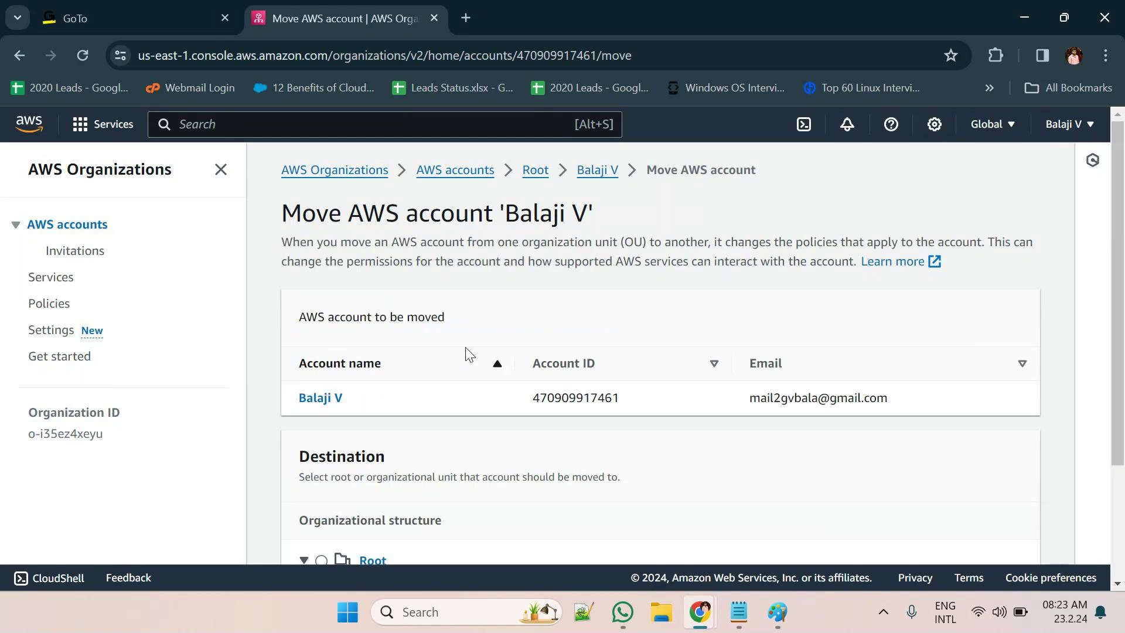
pyautogui.scroll(-3, 615, 432)
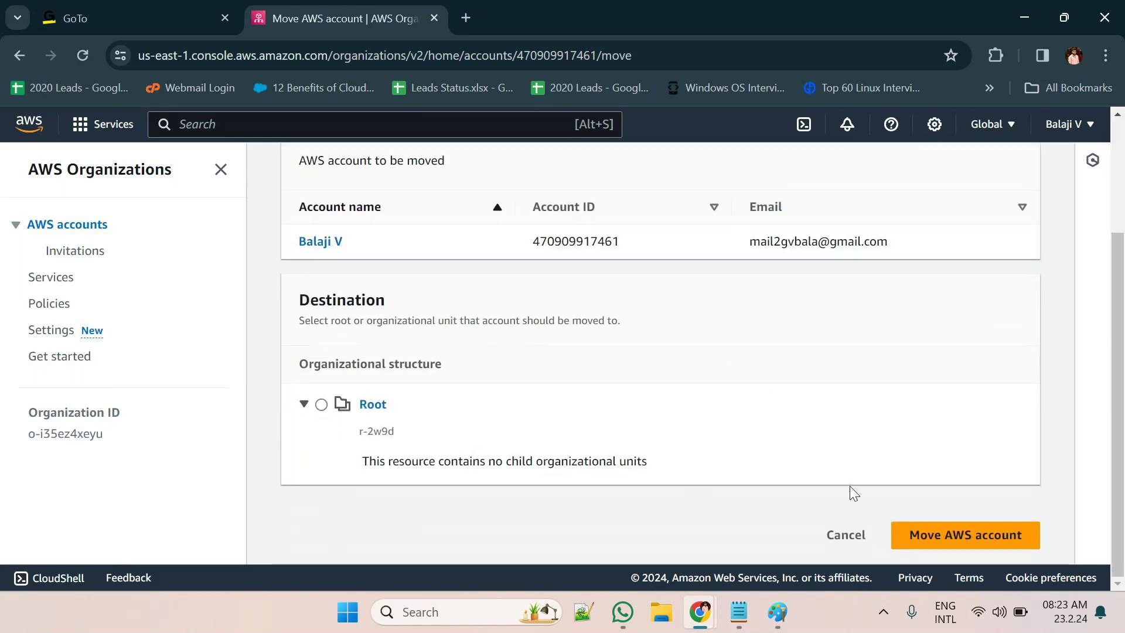
pyautogui.click(840, 545)
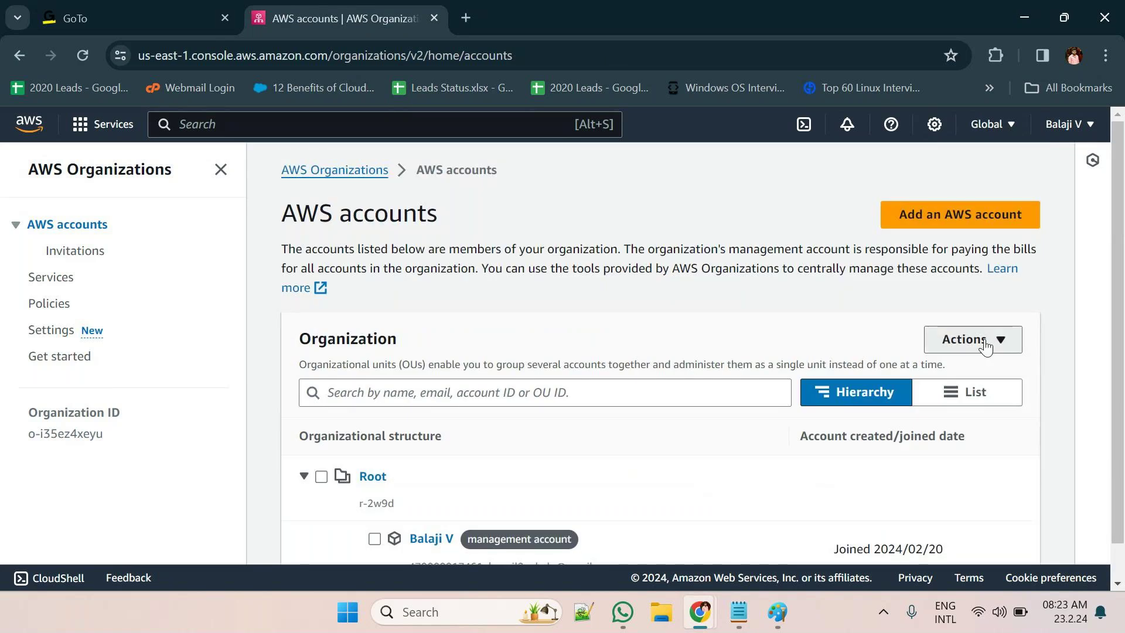
# Check which actions apply to the Root, then deselect it
pyautogui.click(984, 341)
pyautogui.scroll(-1, 955, 427)
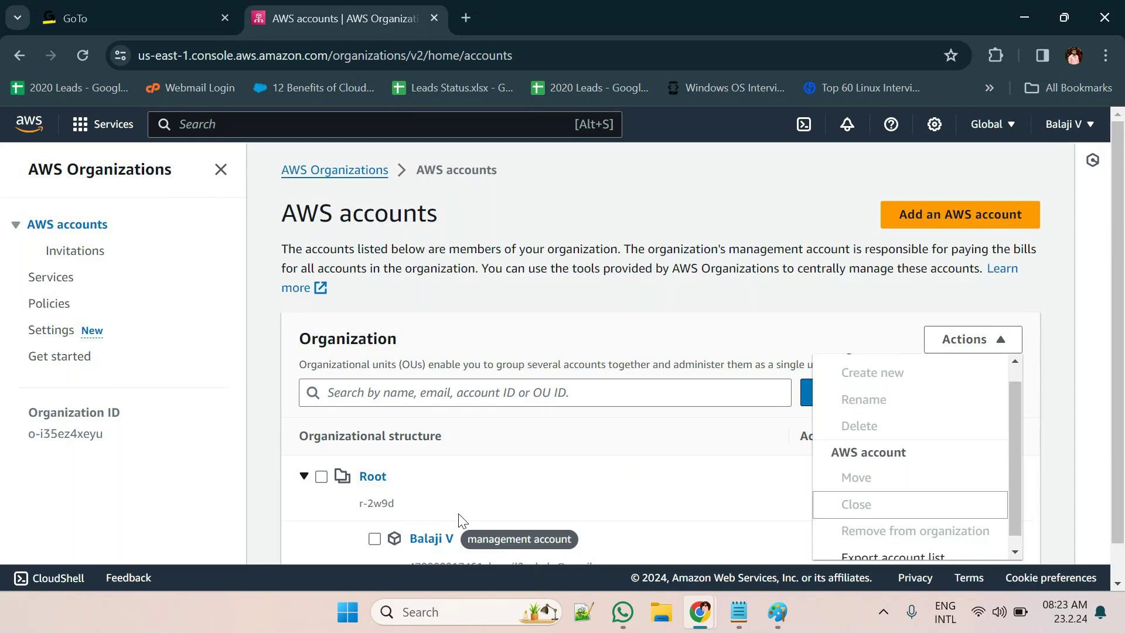
pyautogui.click(323, 478)
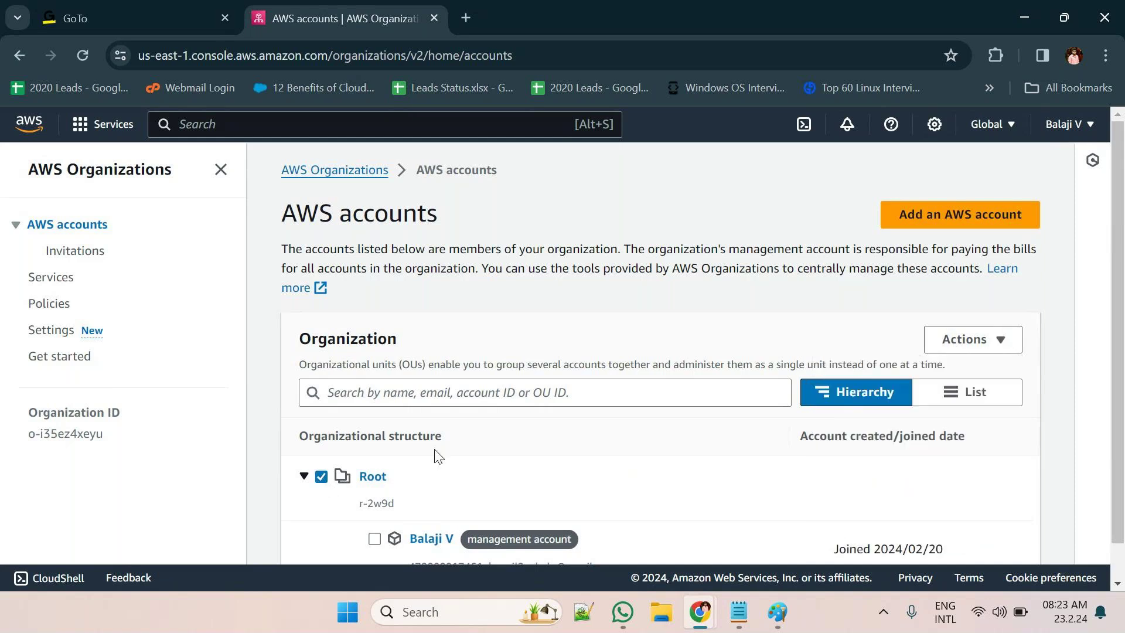
pyautogui.click(971, 337)
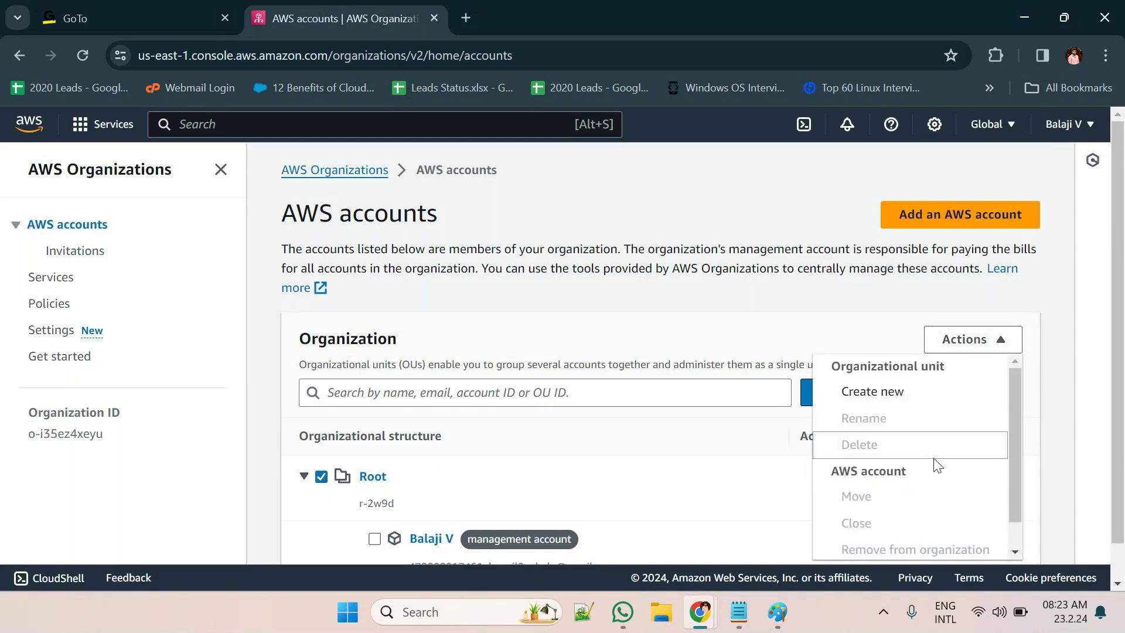
pyautogui.click(322, 477)
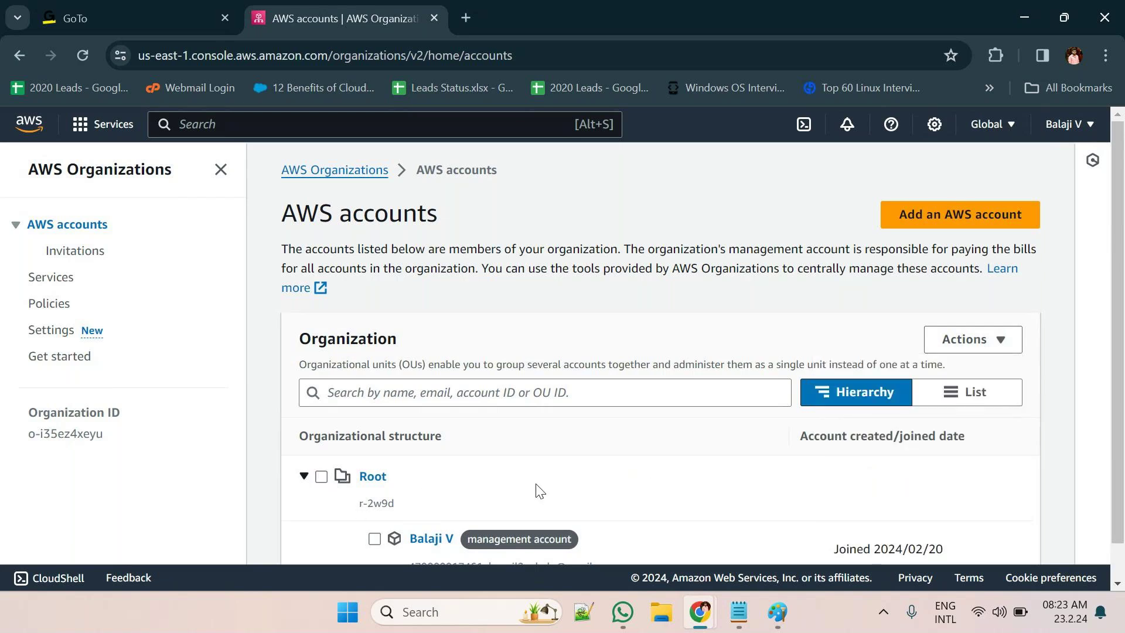
# Reselect the management account and choose to remove it from the organization
pyautogui.click(374, 538)
pyautogui.click(1020, 339)
pyautogui.scroll(-1, 977, 454)
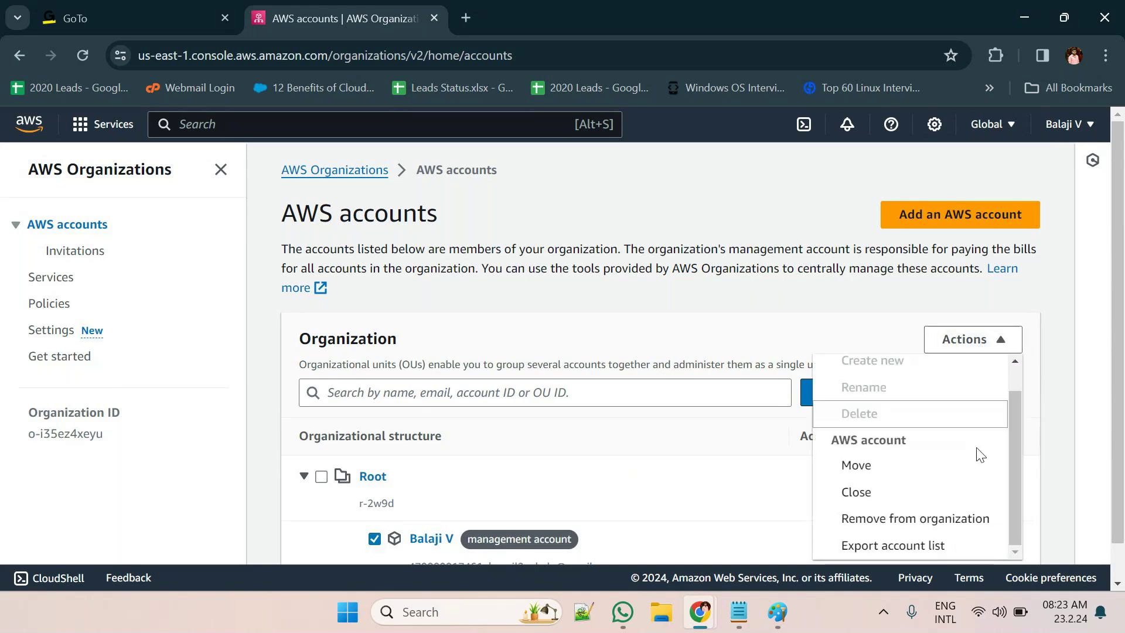
pyautogui.click(951, 519)
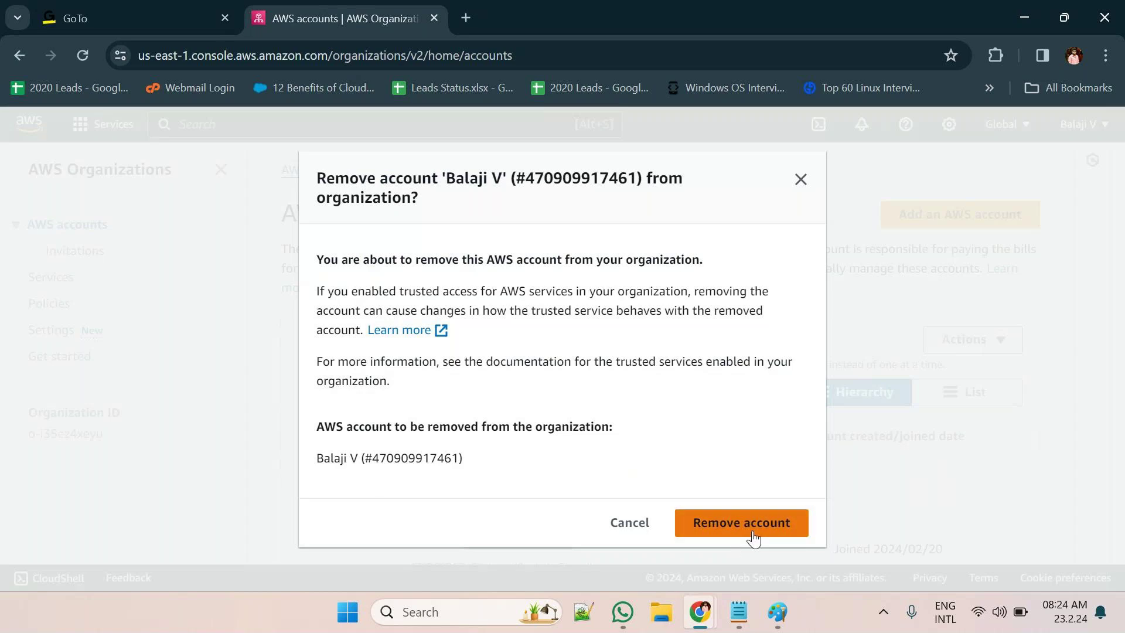
pyautogui.click(759, 530)
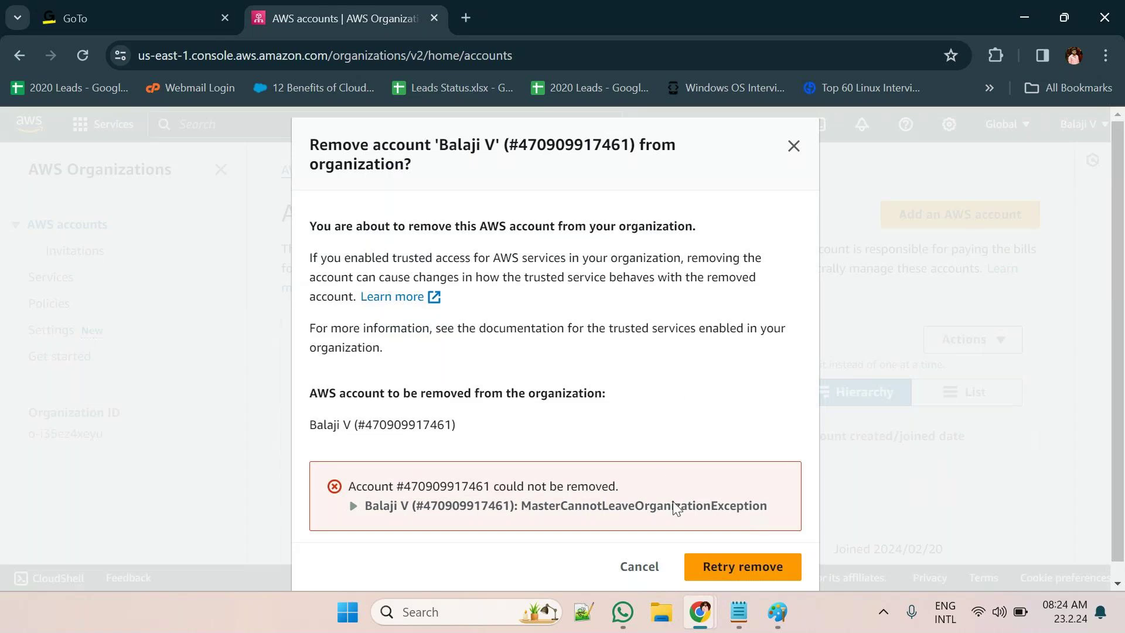
pyautogui.click(640, 568)
pyautogui.scroll(-1, 709, 559)
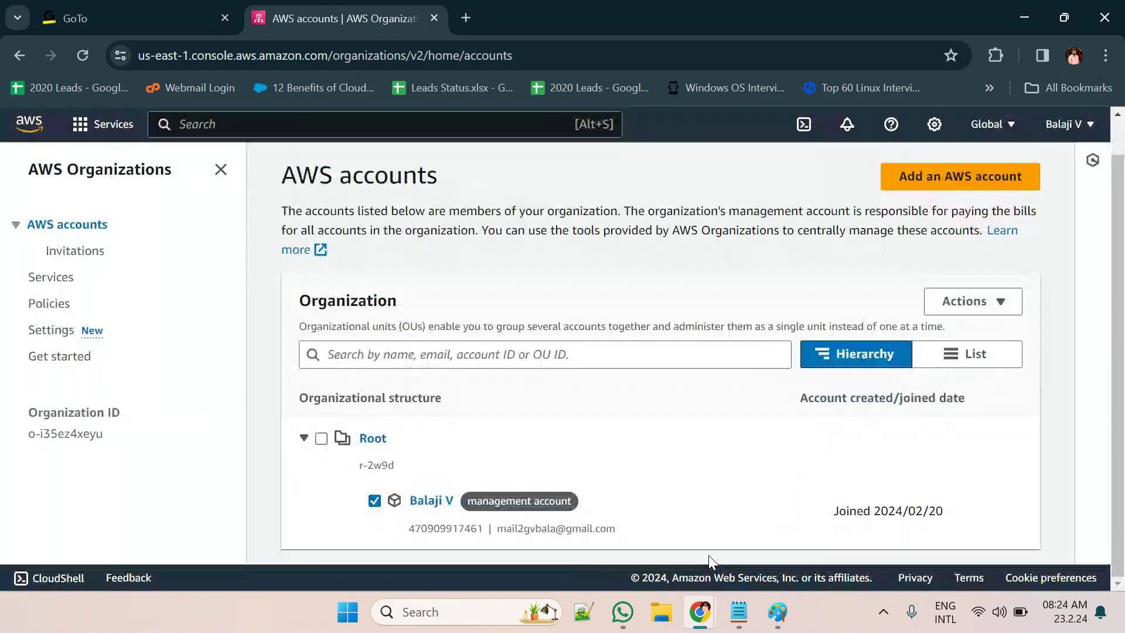
pyautogui.scroll(1, 710, 560)
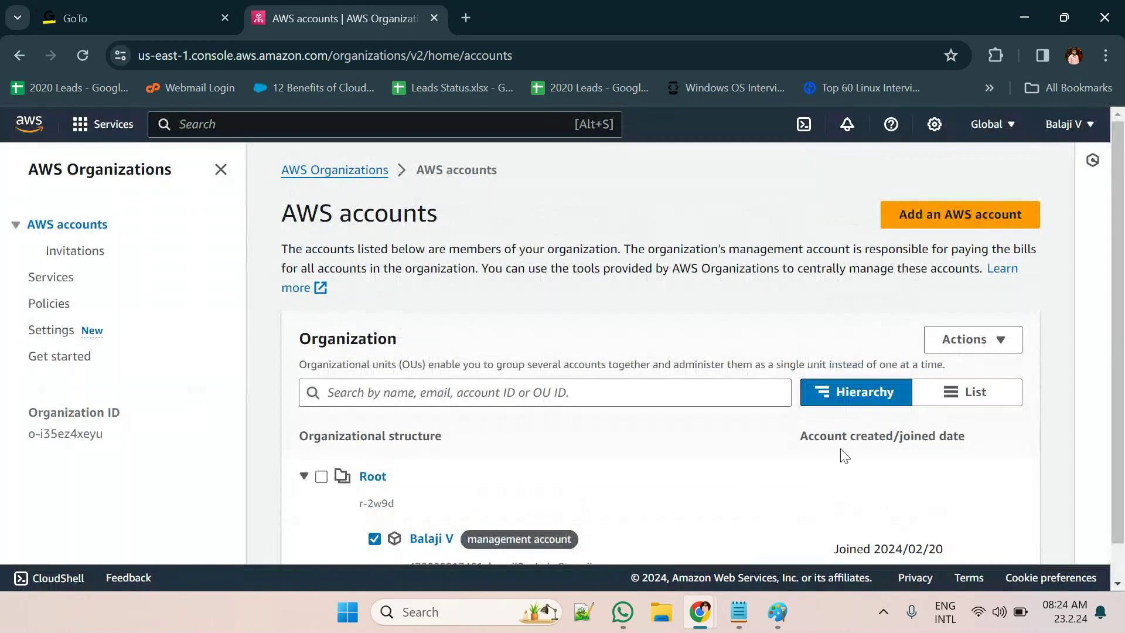
pyautogui.click(992, 349)
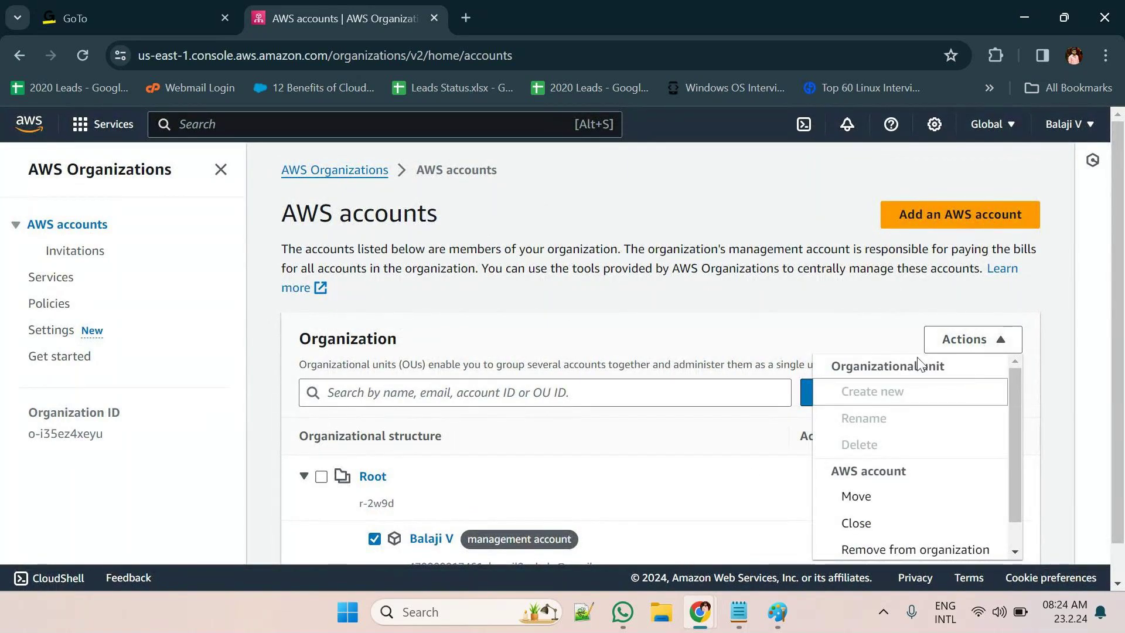
pyautogui.click(598, 477)
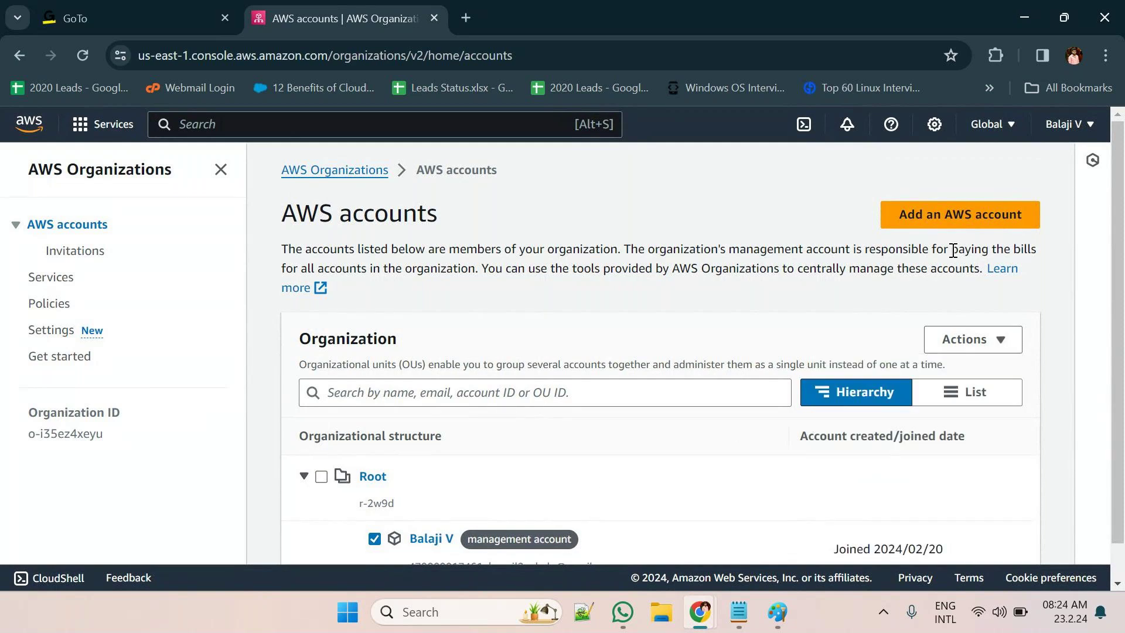
# Start adding an AWS account and pick the Invite an existing AWS account option
pyautogui.click(987, 226)
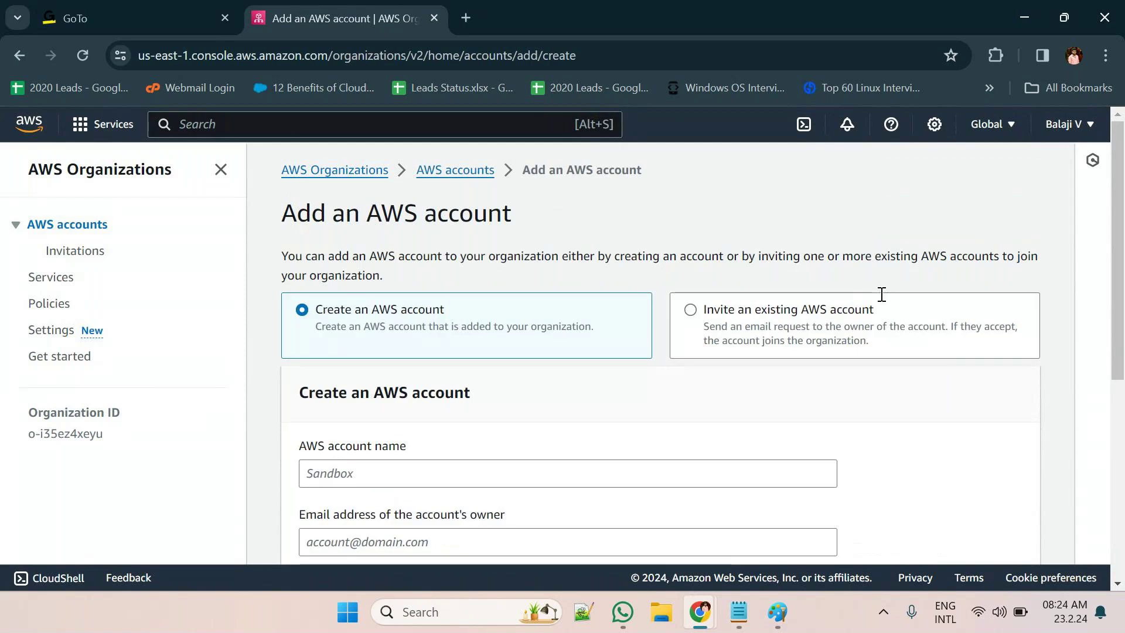
pyautogui.click(817, 326)
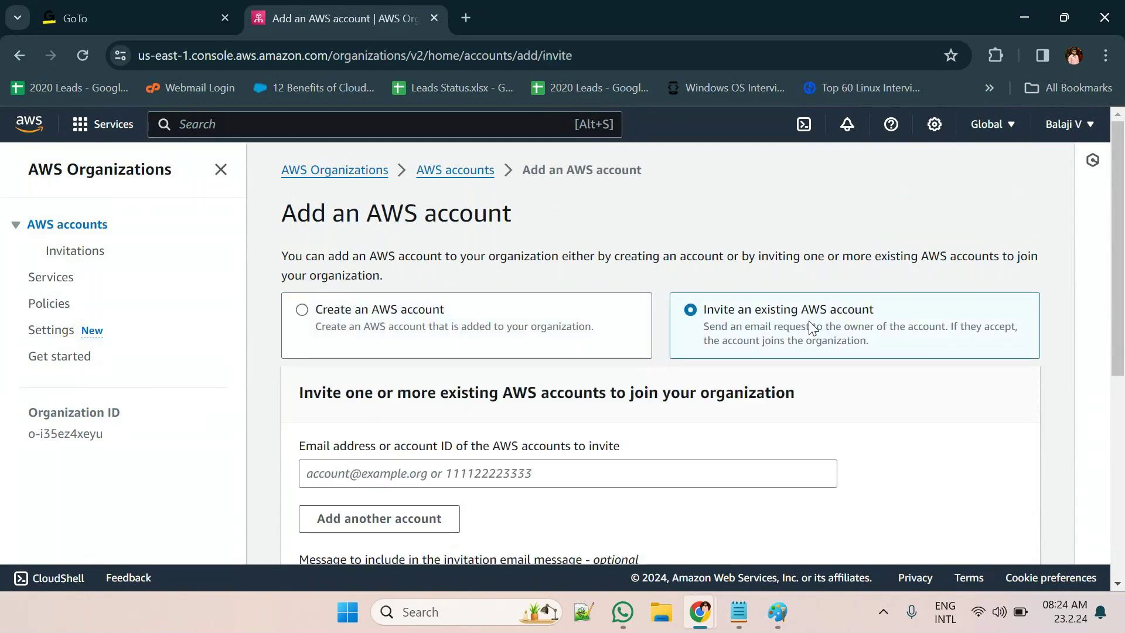
pyautogui.click(500, 325)
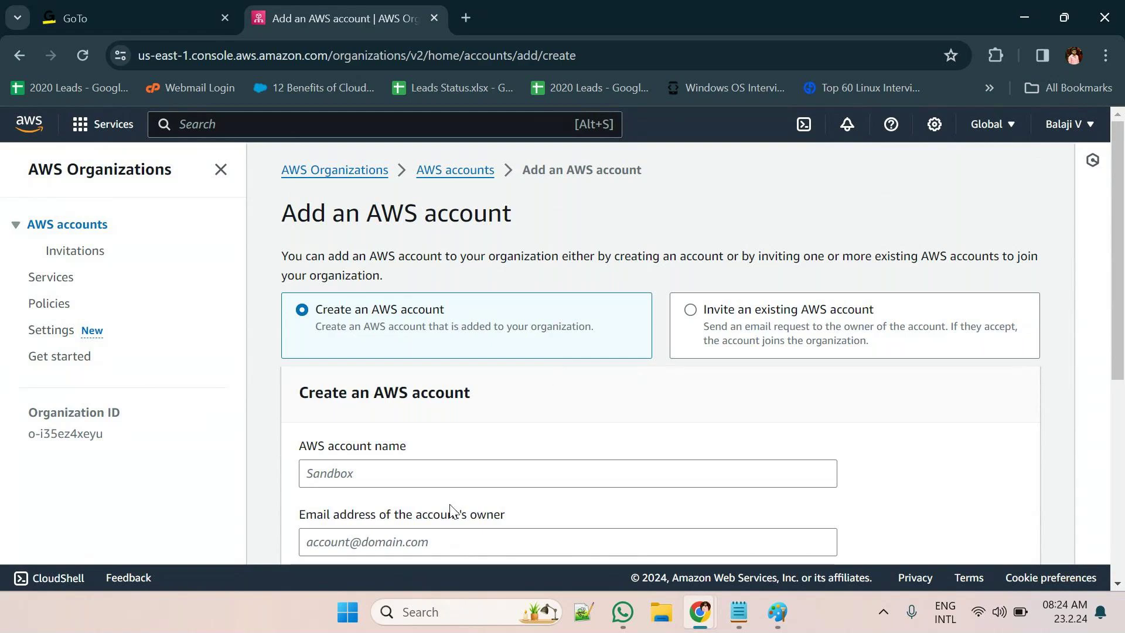
pyautogui.scroll(-3, 445, 487)
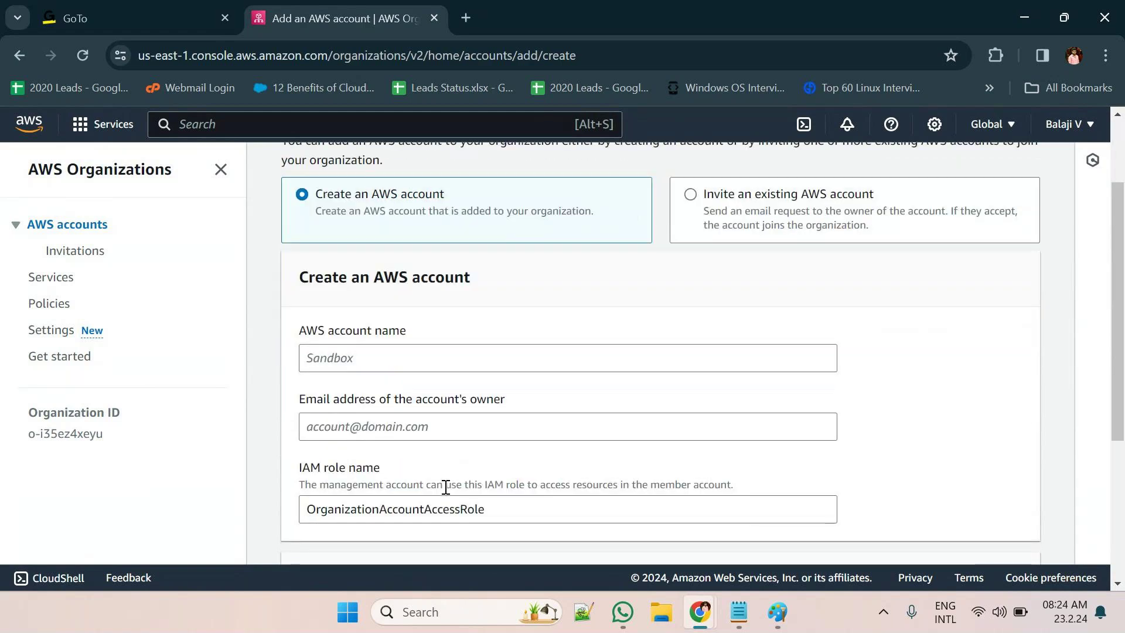
pyautogui.scroll(-2, 445, 487)
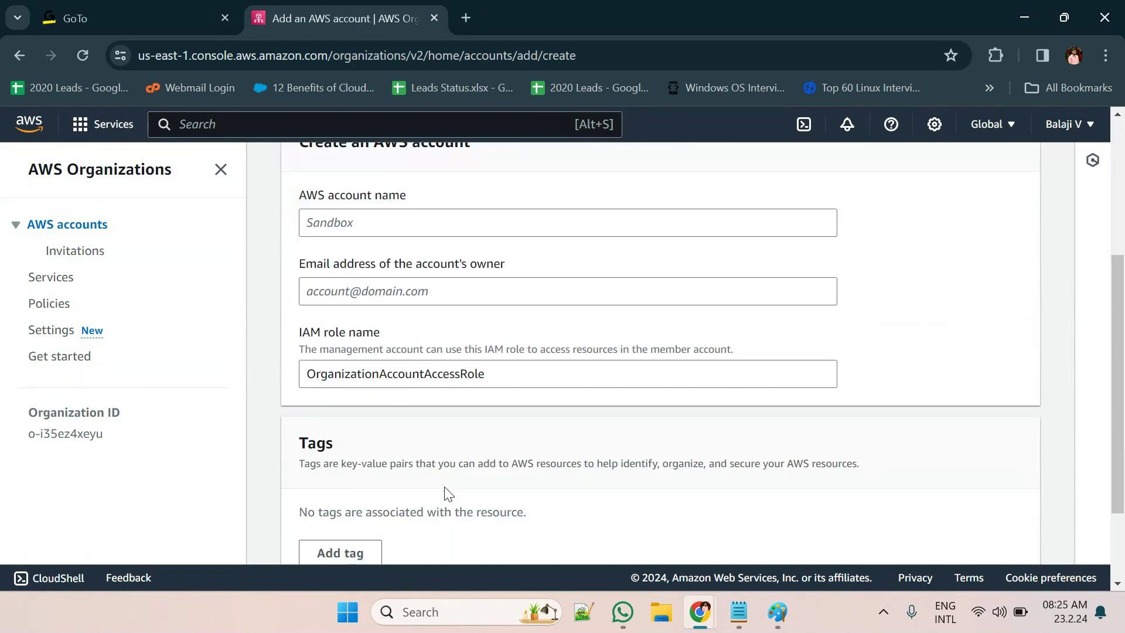
pyautogui.scroll(5, 445, 488)
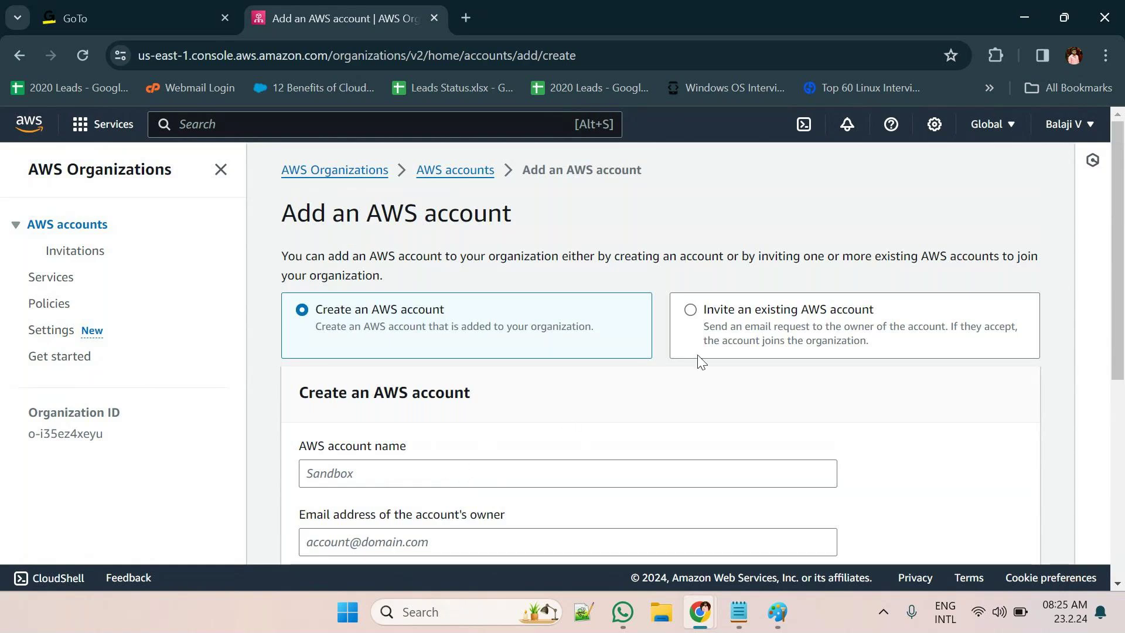
pyautogui.click(729, 339)
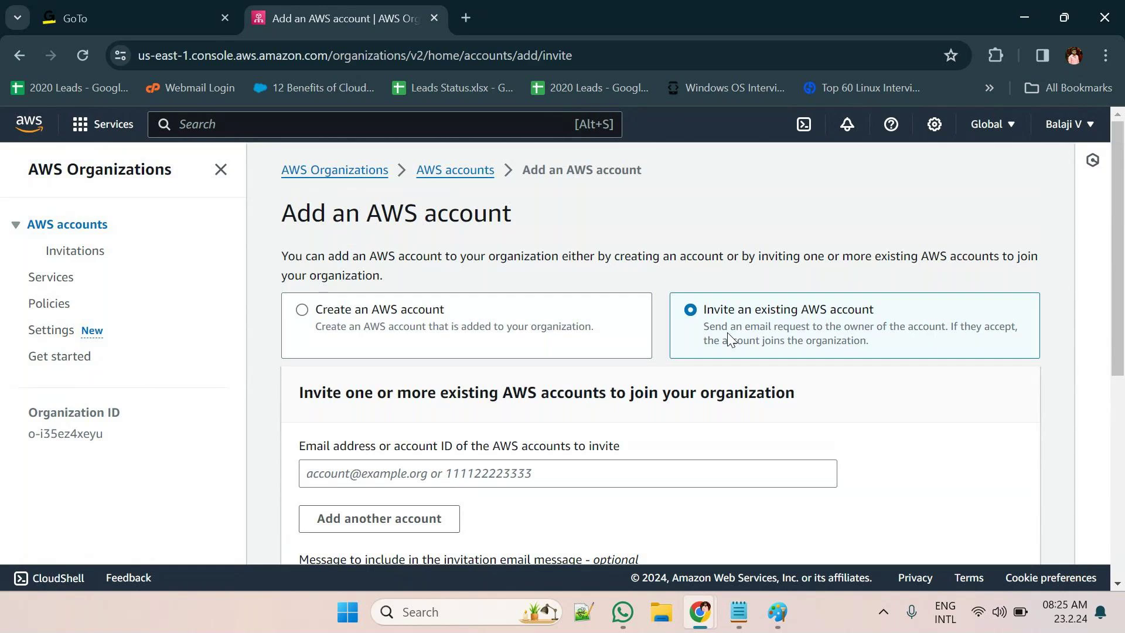
pyautogui.click(511, 472)
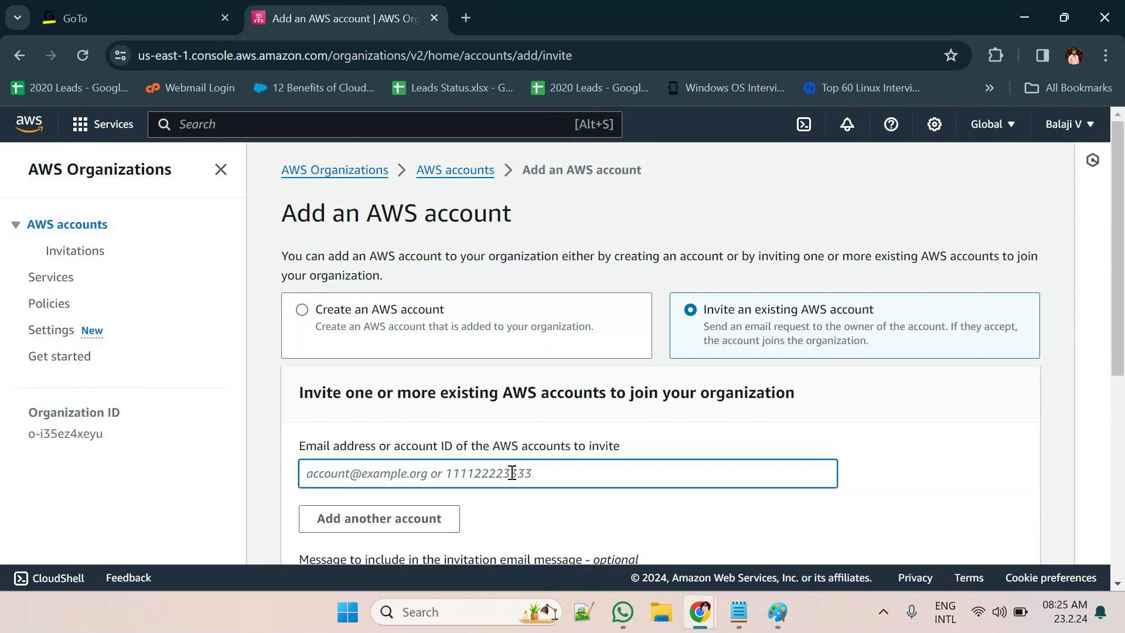
pyautogui.scroll(-4, 512, 472)
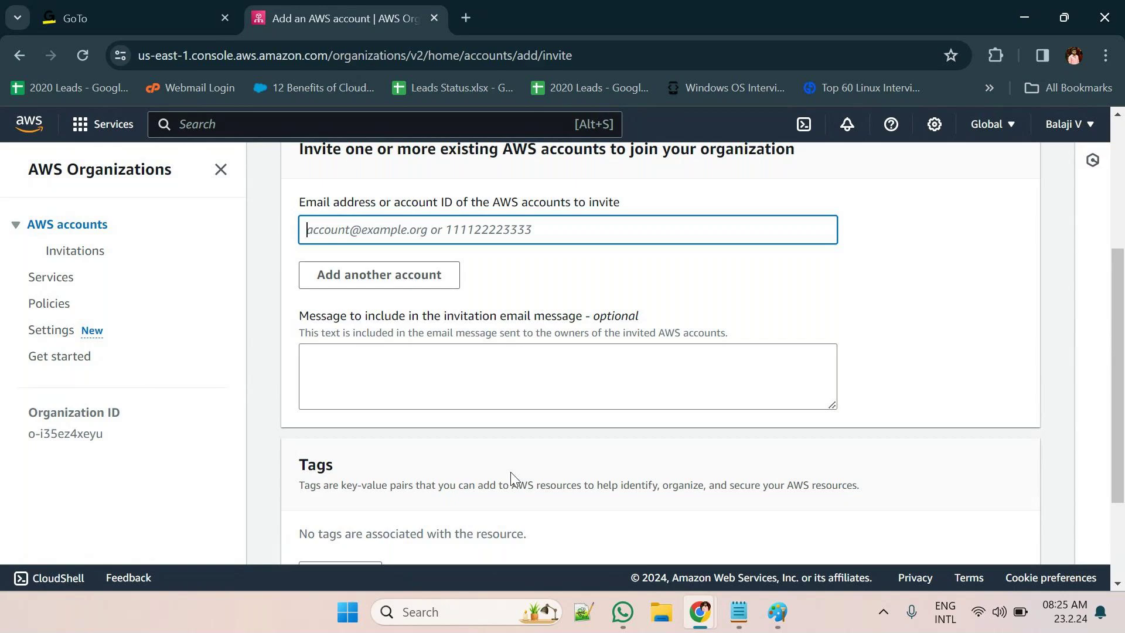
pyautogui.scroll(-3, 510, 476)
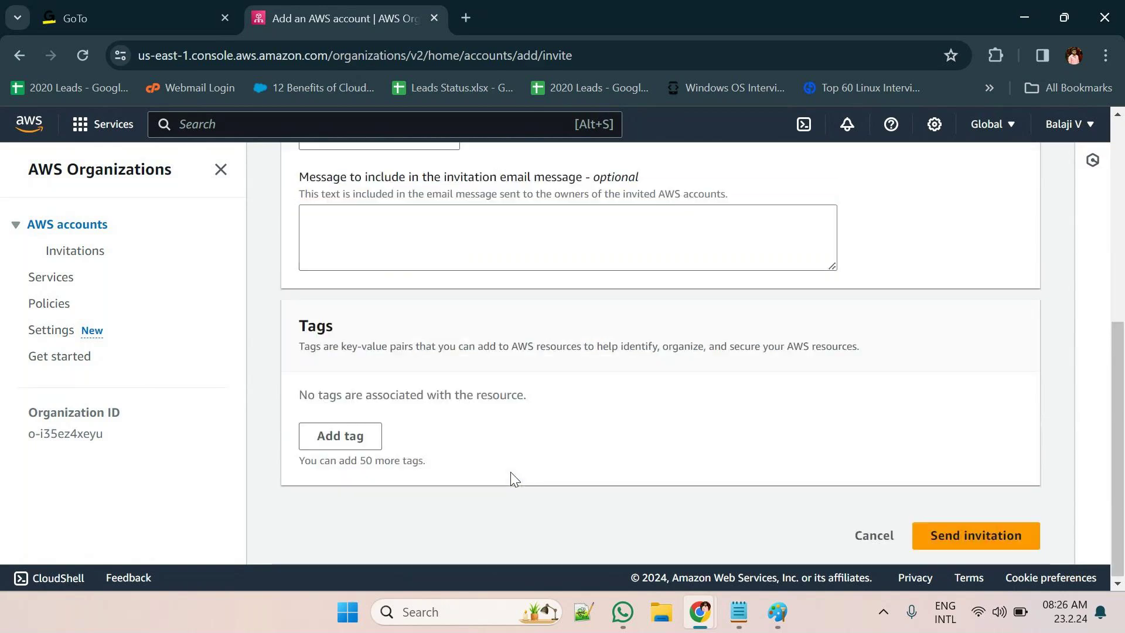
pyautogui.scroll(5, 511, 476)
pyautogui.scroll(1, 514, 479)
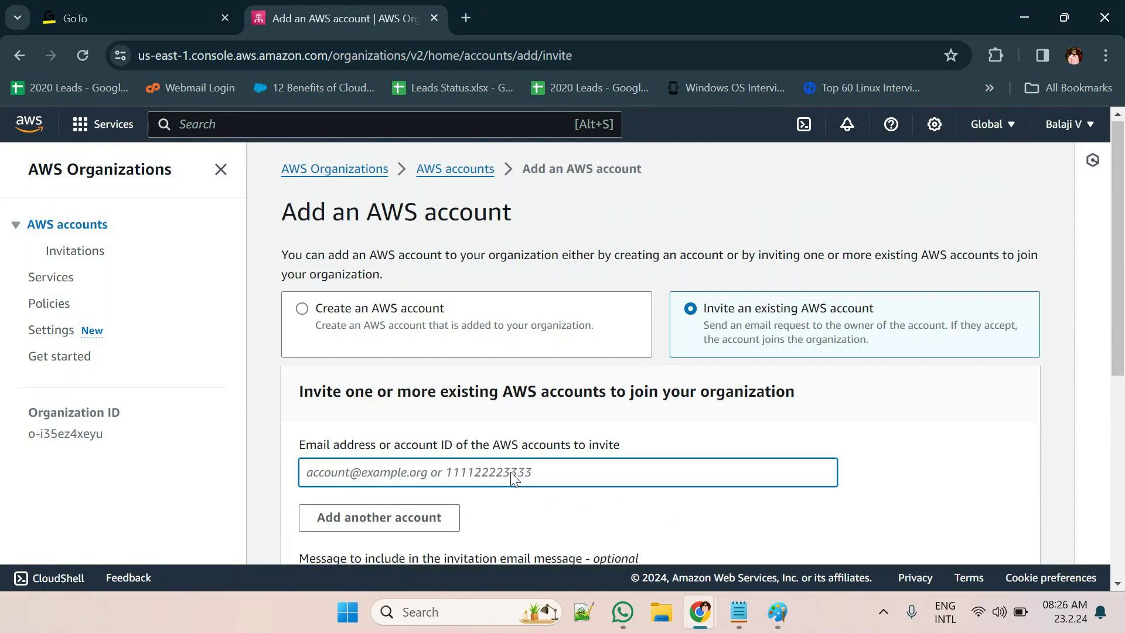
pyautogui.scroll(-1, 514, 479)
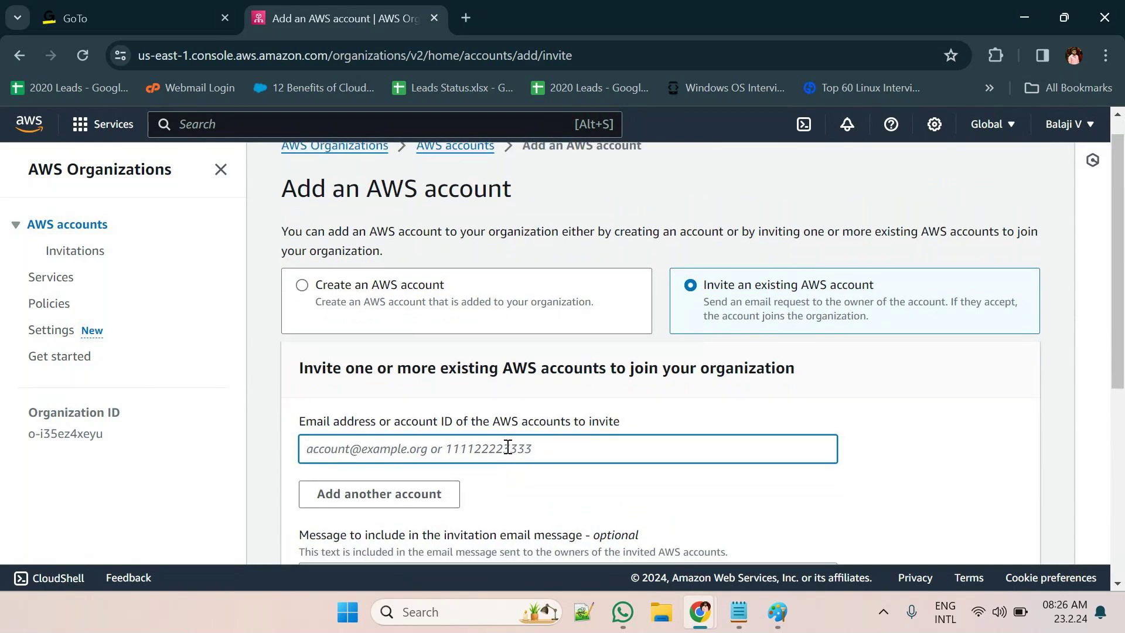
pyautogui.scroll(-1, 507, 449)
pyautogui.scroll(-1, 507, 451)
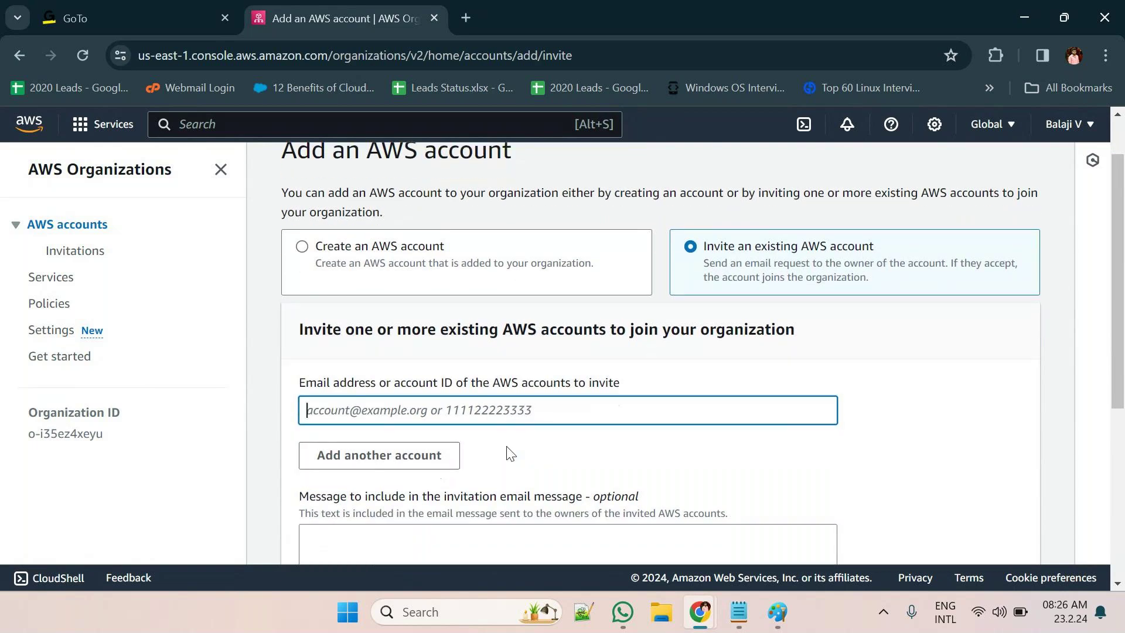
pyautogui.moveTo(693, 618)
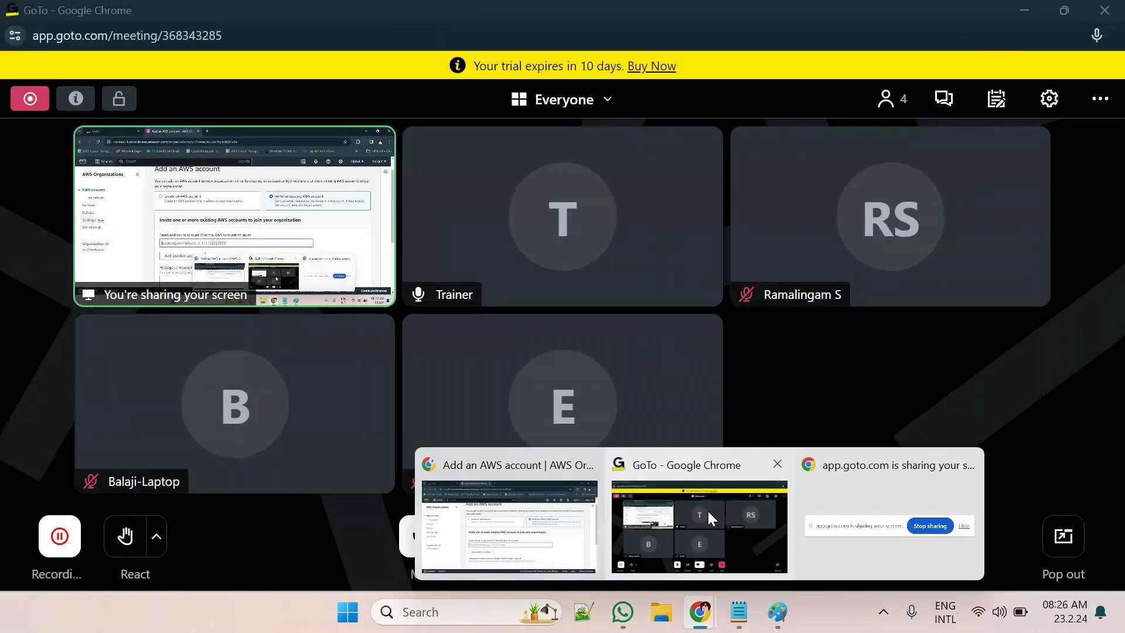
pyautogui.click(708, 511)
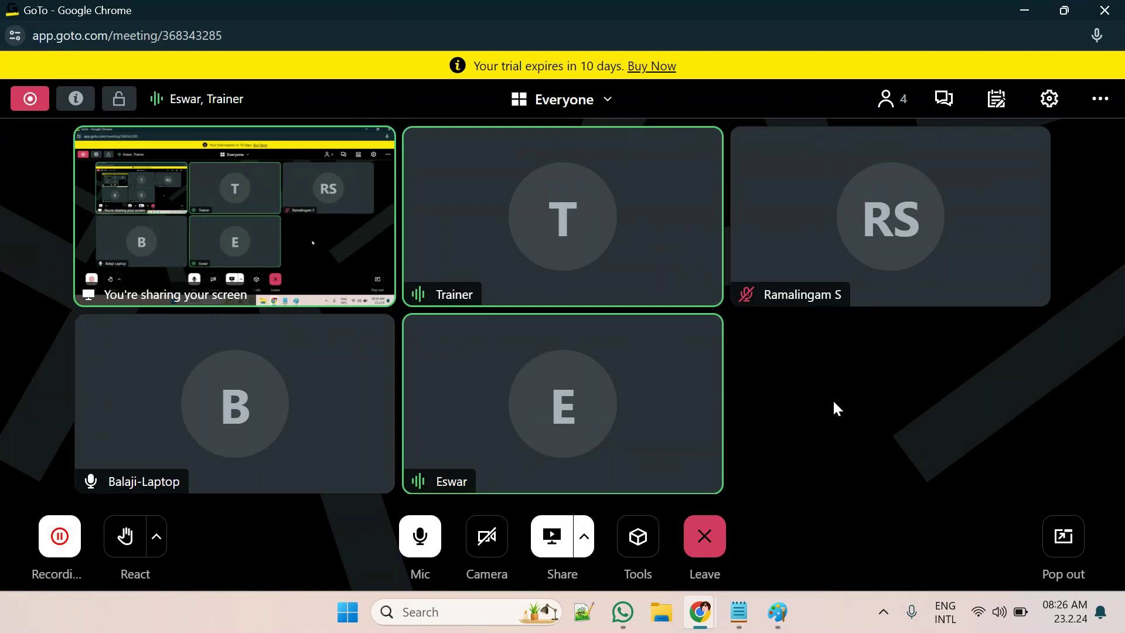
pyautogui.moveTo(699, 611)
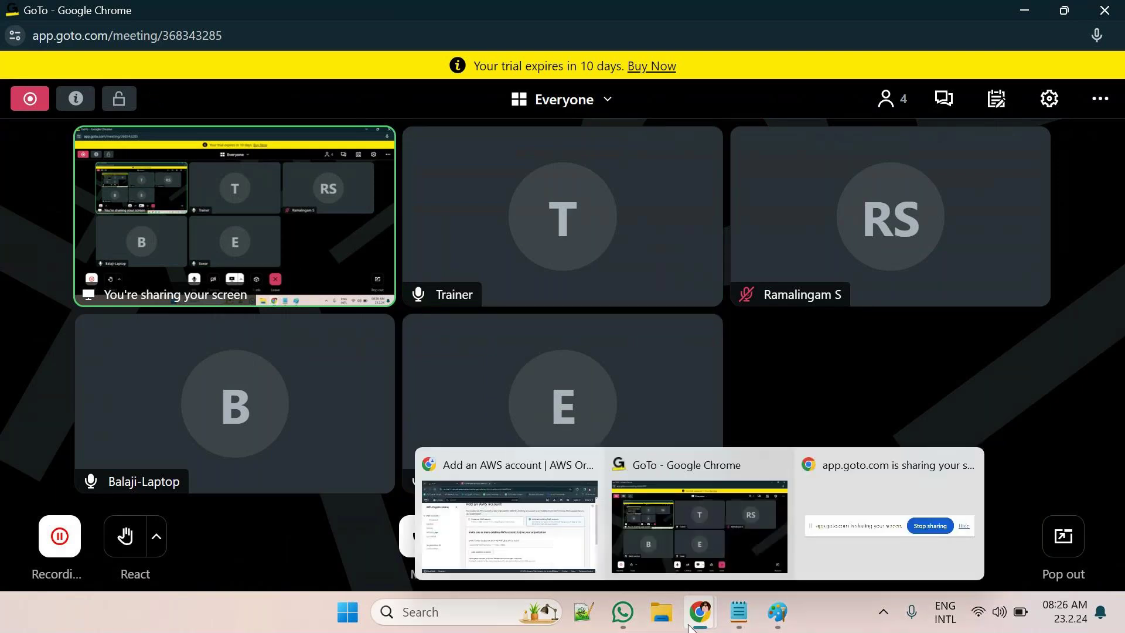
pyautogui.click(510, 515)
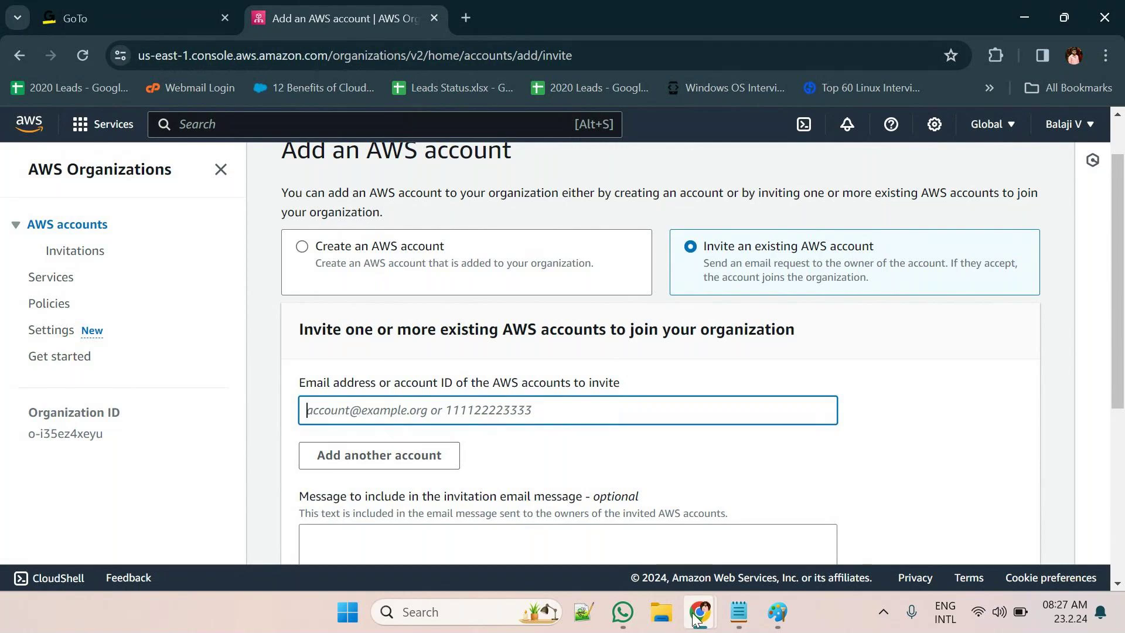
pyautogui.moveTo(700, 612)
pyautogui.click(681, 549)
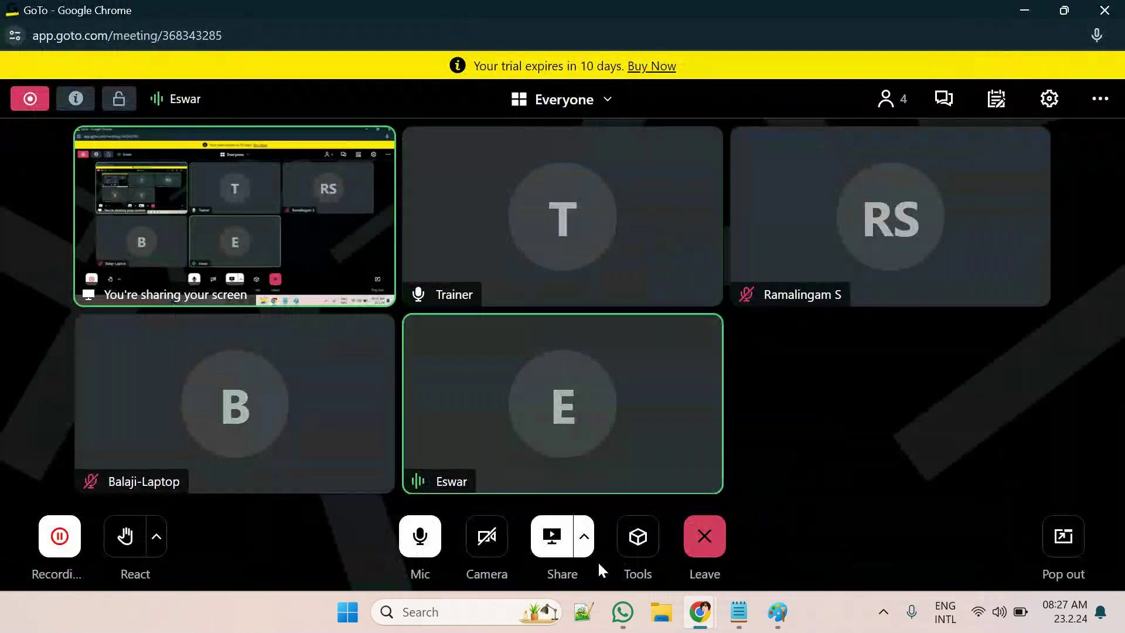
pyautogui.moveTo(706, 614)
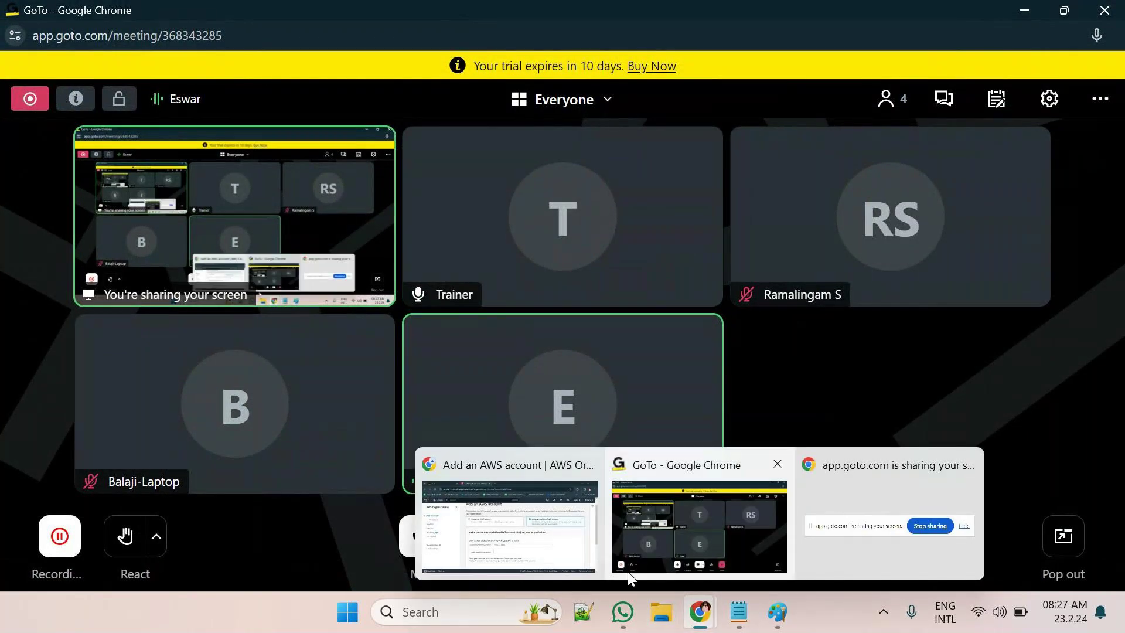
pyautogui.click(556, 529)
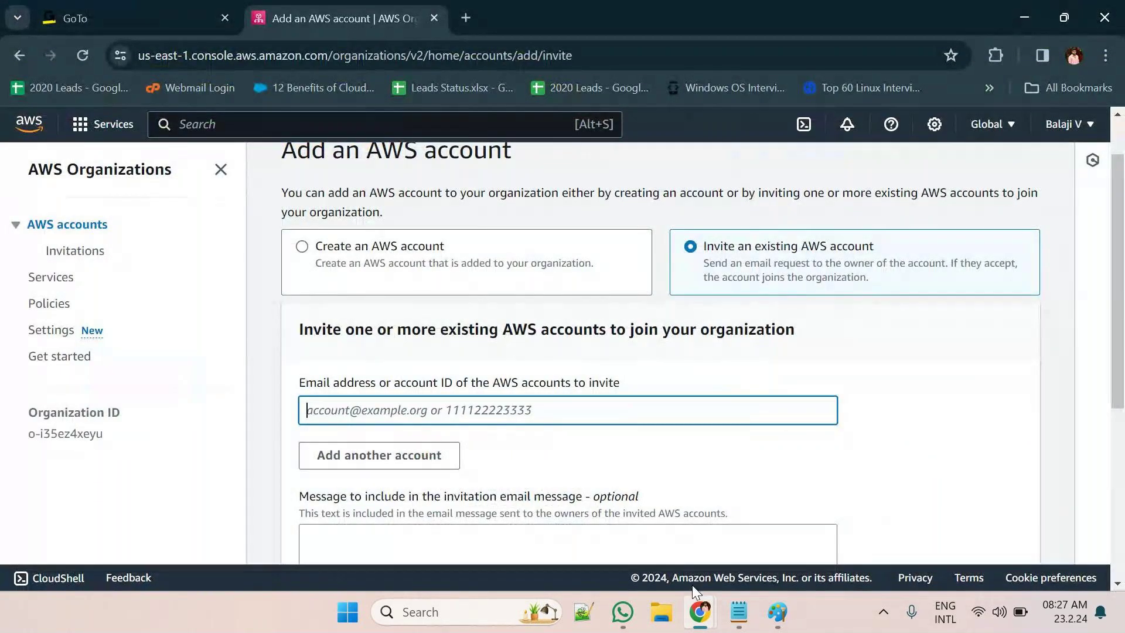
# Enter the invitee's e-mail address in the Email address or account ID field
pyautogui.moveTo(692, 625)
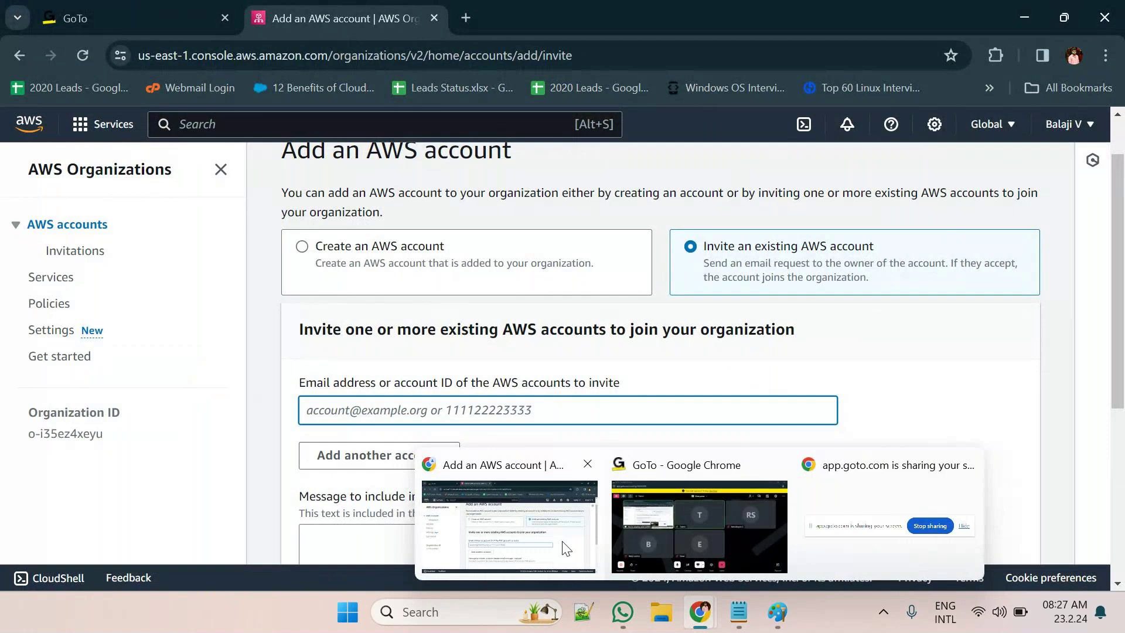
pyautogui.click(659, 529)
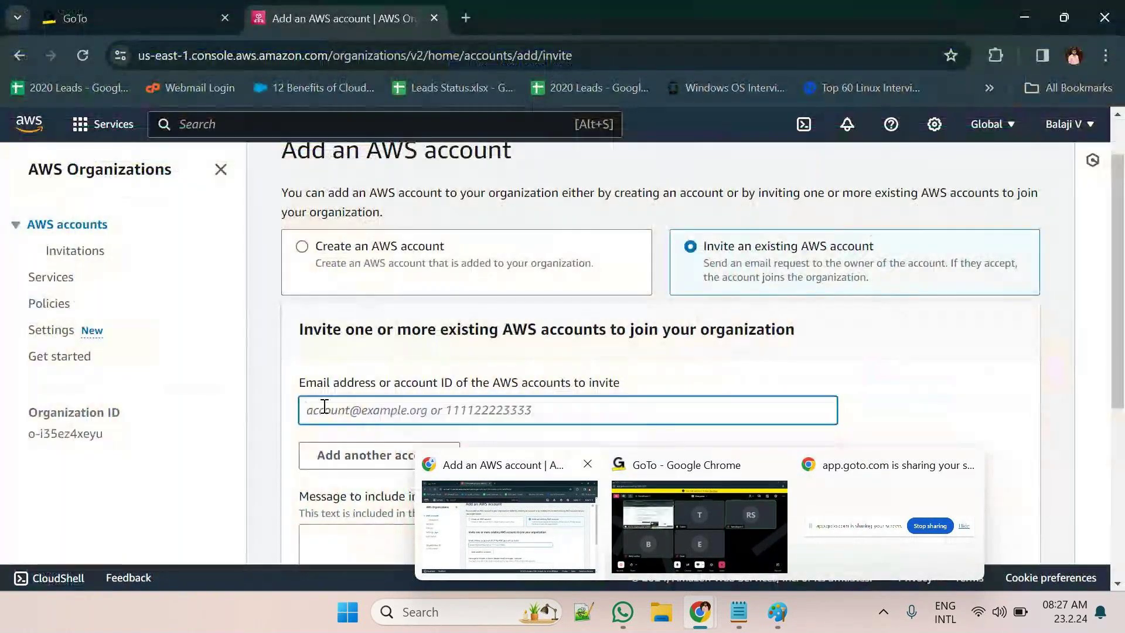
pyautogui.click(420, 457)
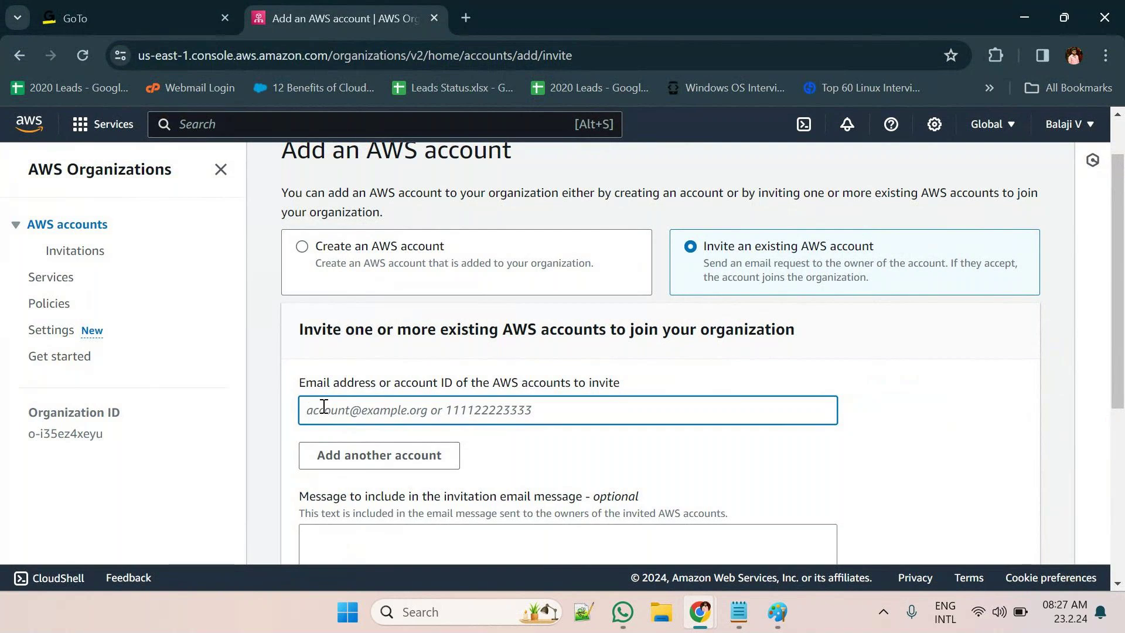
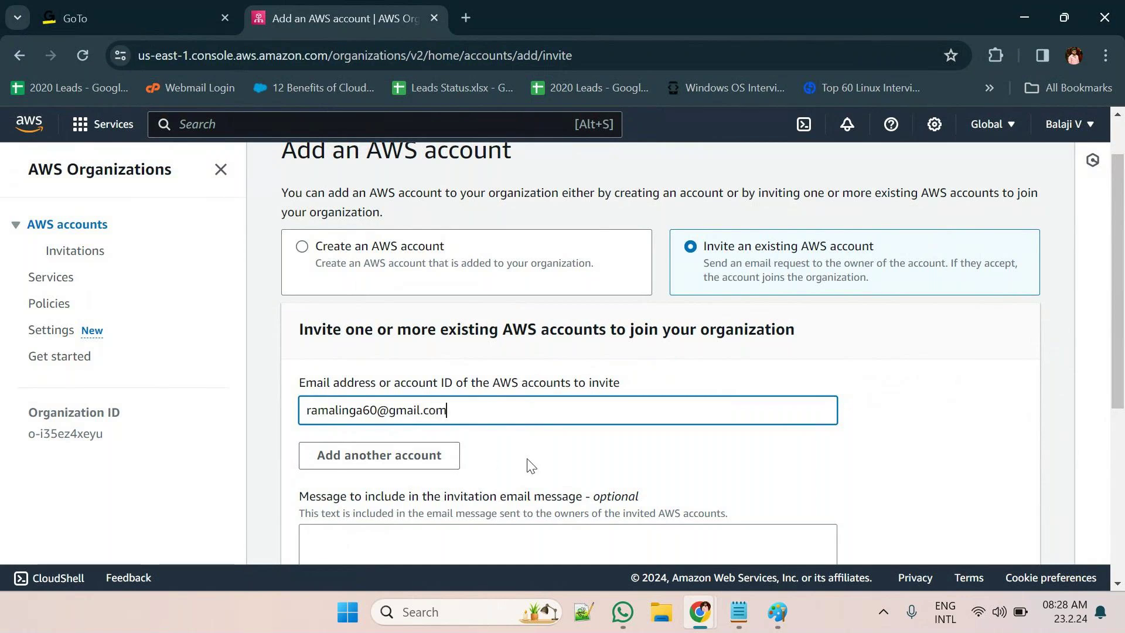
pyautogui.scroll(-2, 527, 477)
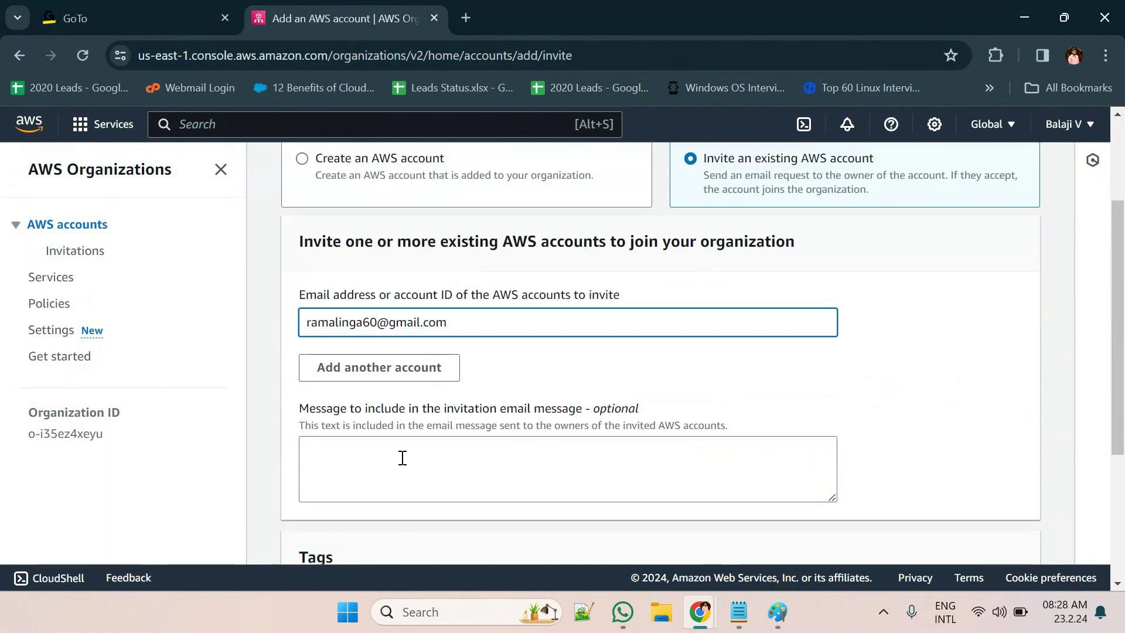
pyautogui.click(397, 458)
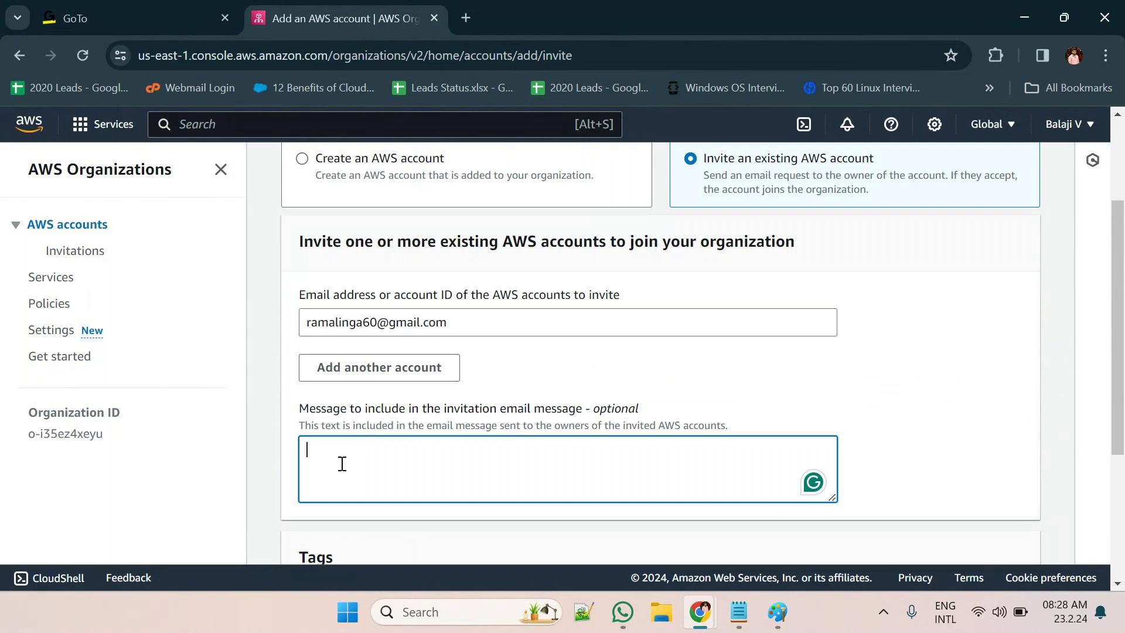
# Write a message greeting the account owner: 'For training purpose we need to create the organization unit by this account.'
pyautogui.write('For training purpose')
pyautogui.click(307, 448)
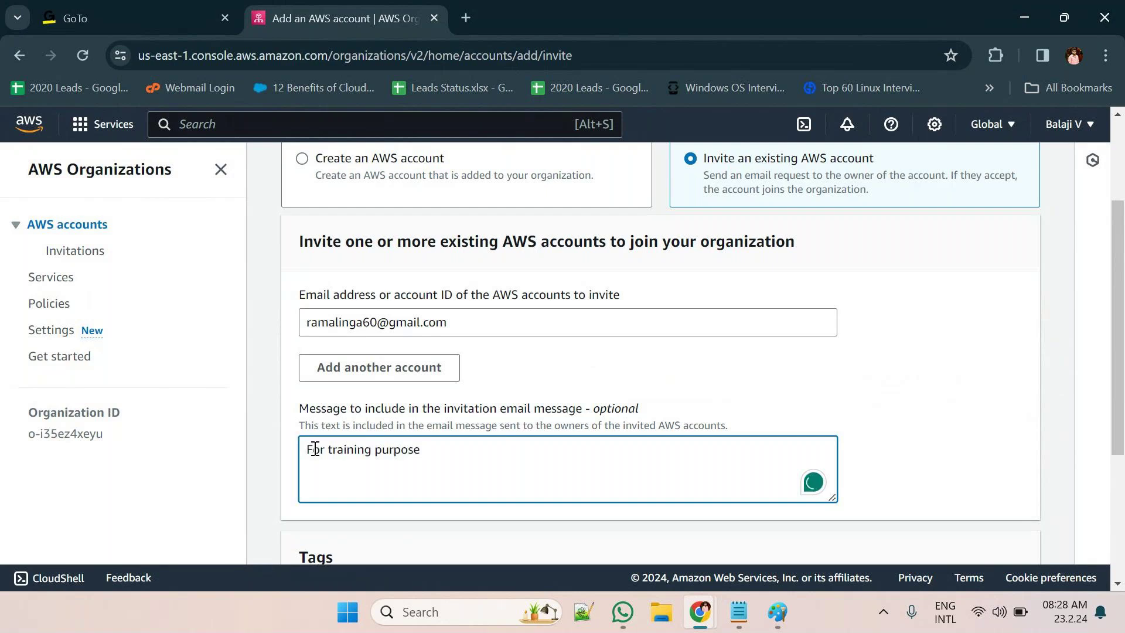
pyautogui.press('Return')
pyautogui.press('Return')
pyautogui.press('Up')
pyautogui.press('Up')
pyautogui.write('Hi ra')
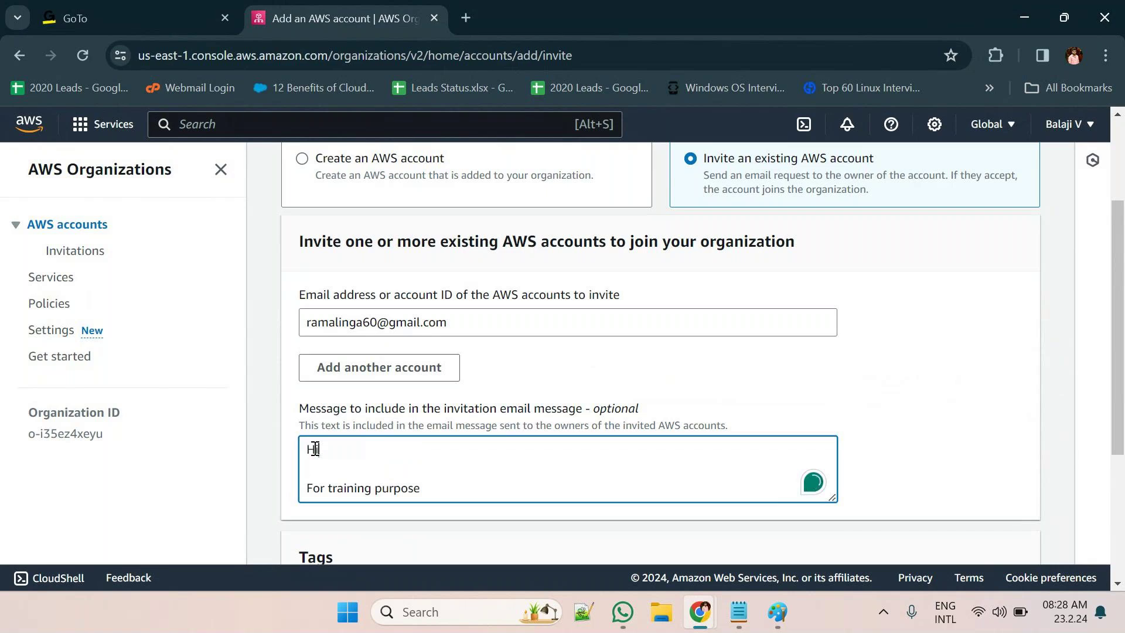
pyautogui.write('ma')
pyautogui.write('li')
pyautogui.write('ngam  For')
pyautogui.write(' training purpose we nee')
pyautogui.write('d to cr')
pyautogui.write('eate ')
pyautogui.write('the ou')
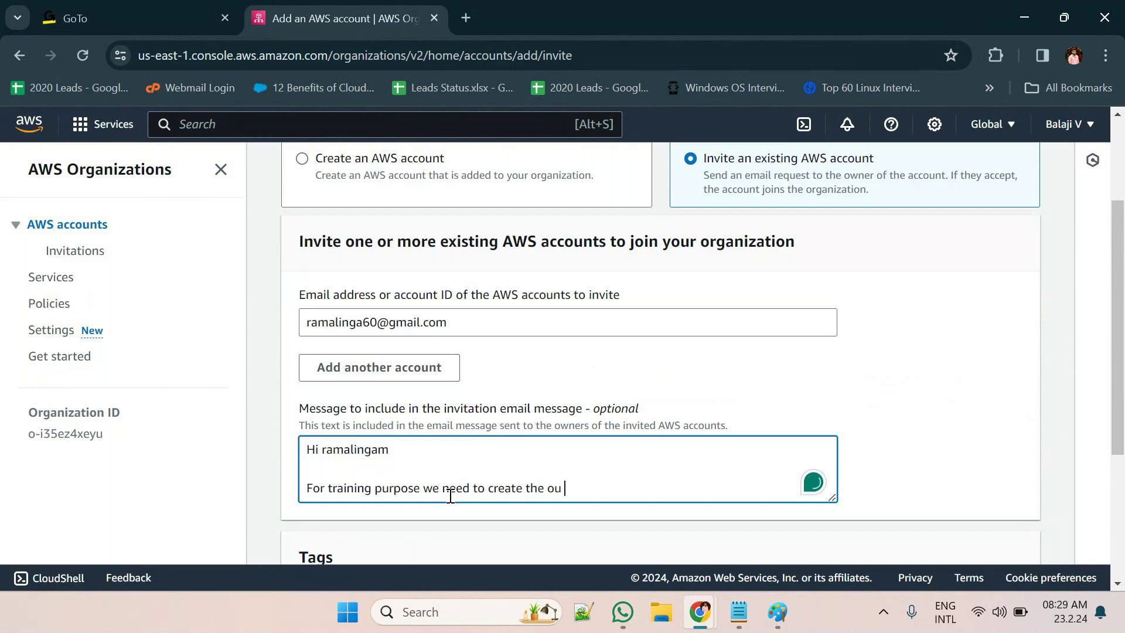
pyautogui.press('BackSpace')
pyautogui.press('BackSpace')
pyautogui.write('ra')
pyautogui.press('BackSpace')
pyautogui.write('ganizay')
pyautogui.press('BackSpace')
pyautogui.write('tion unit by')
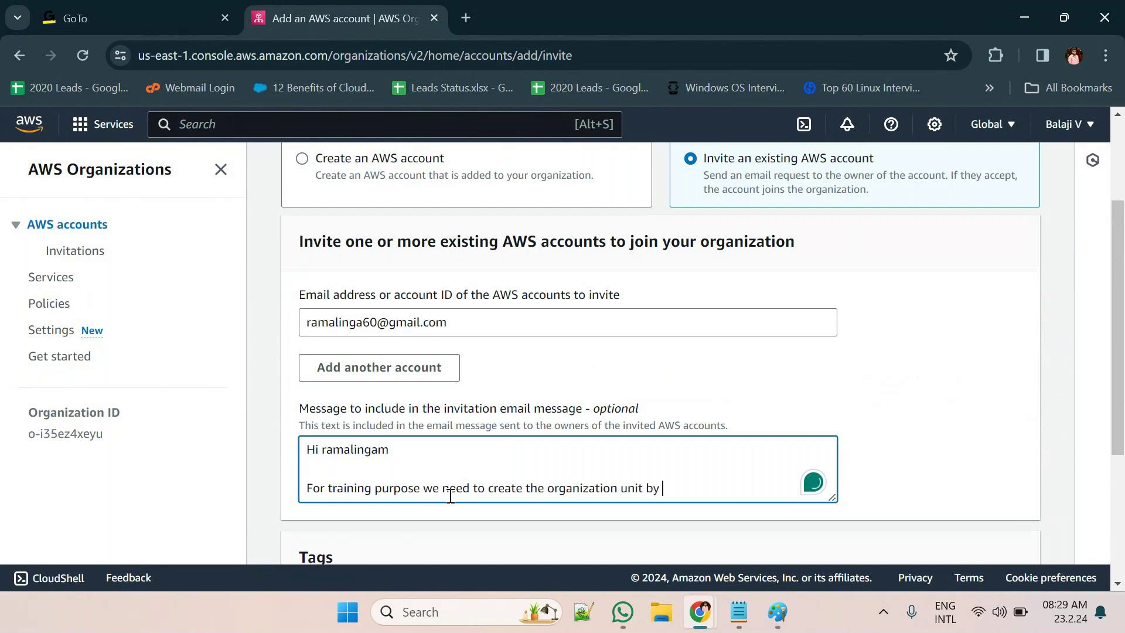
pyautogui.write(' this account.')
pyautogui.press('Return')
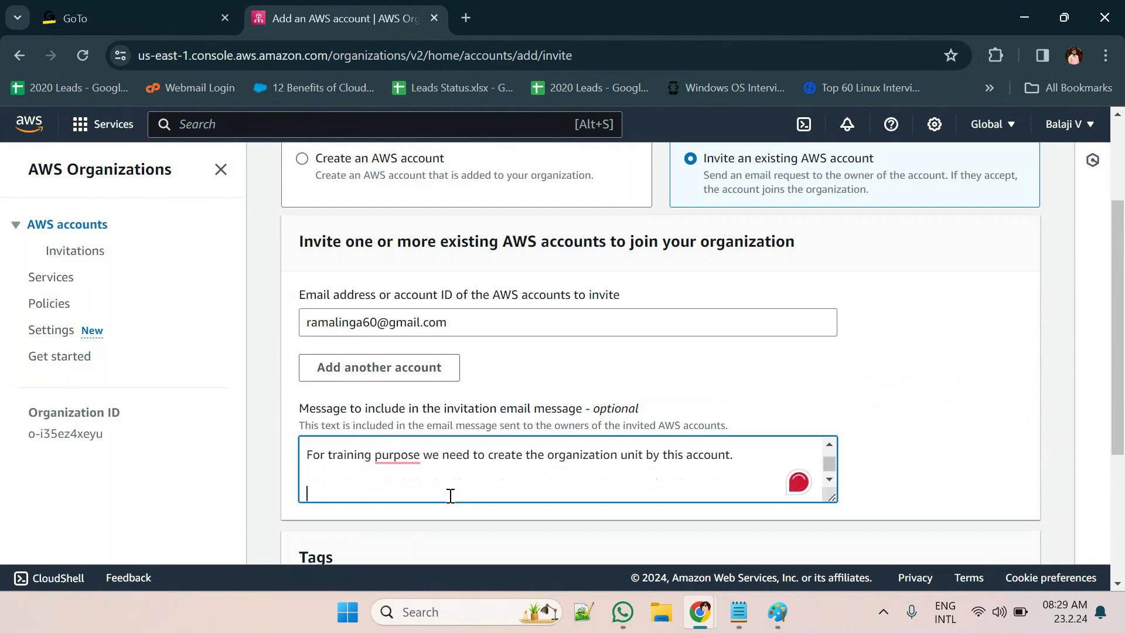
# Accept the comma fix, add a 'thanks' line, and send the invitation
pyautogui.moveTo(400, 460)
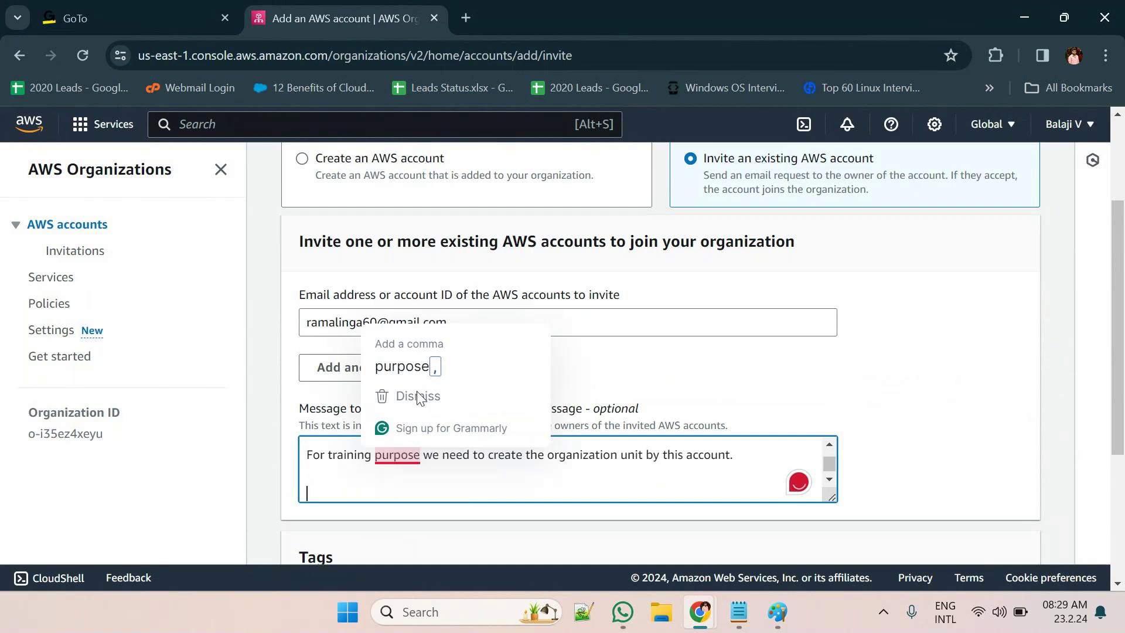
pyautogui.click(410, 366)
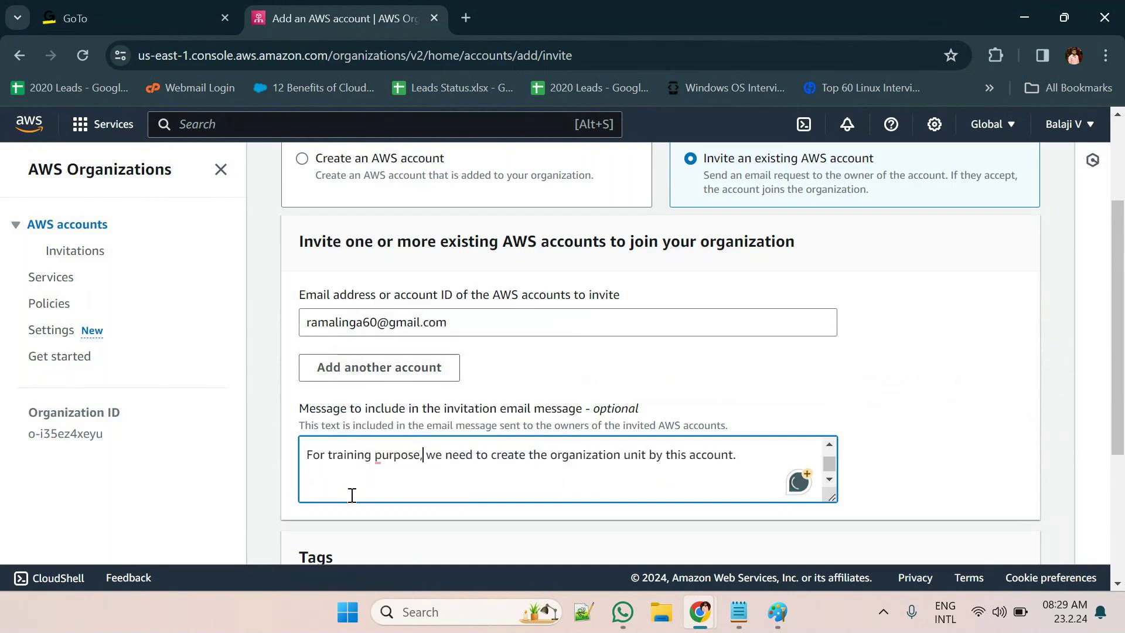
pyautogui.moveTo(395, 456)
pyautogui.click(434, 397)
pyautogui.click(340, 488)
pyautogui.write('thanks')
pyautogui.scroll(-4, 725, 449)
pyautogui.click(989, 544)
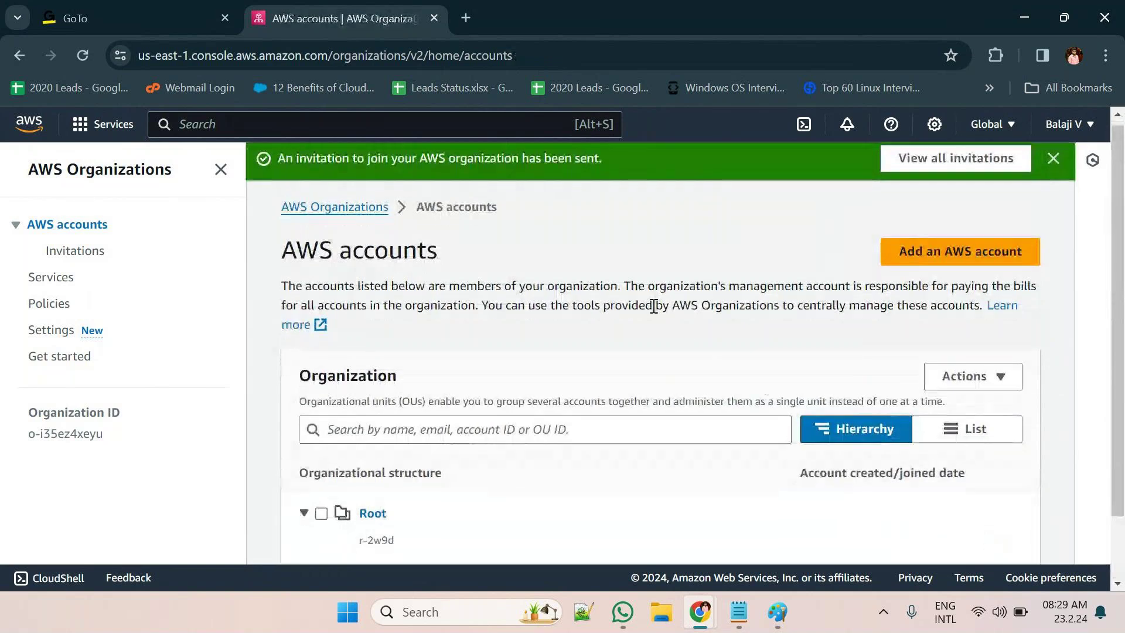
# Open View all invitations to see the new invitation listed as OPEN
pyautogui.scroll(-1, 653, 305)
pyautogui.scroll(1, 652, 306)
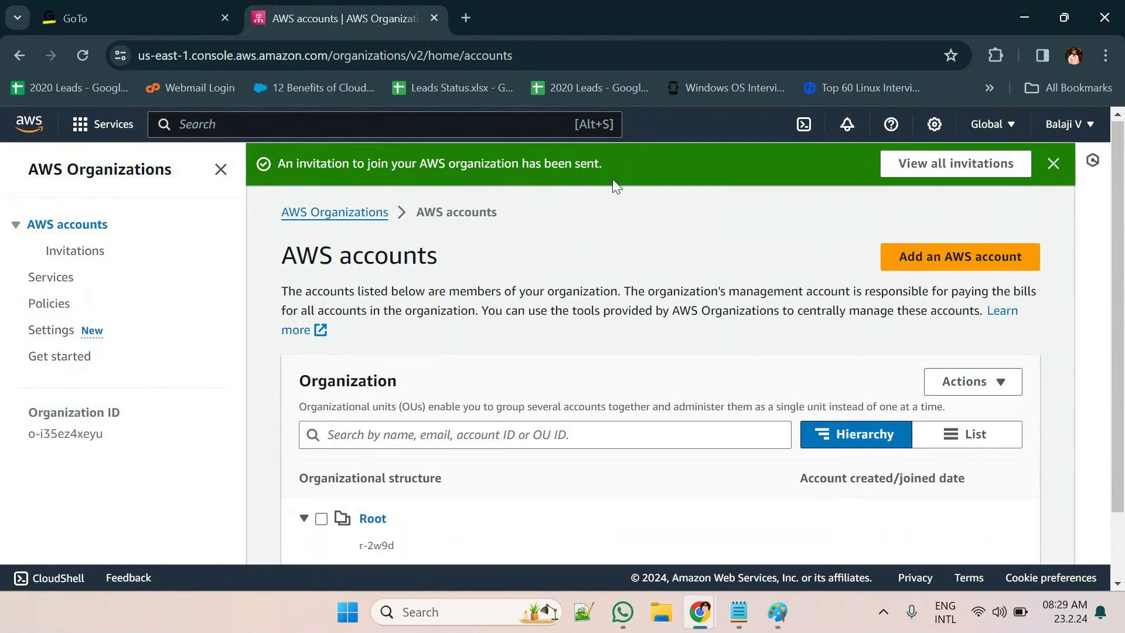
pyautogui.click(930, 166)
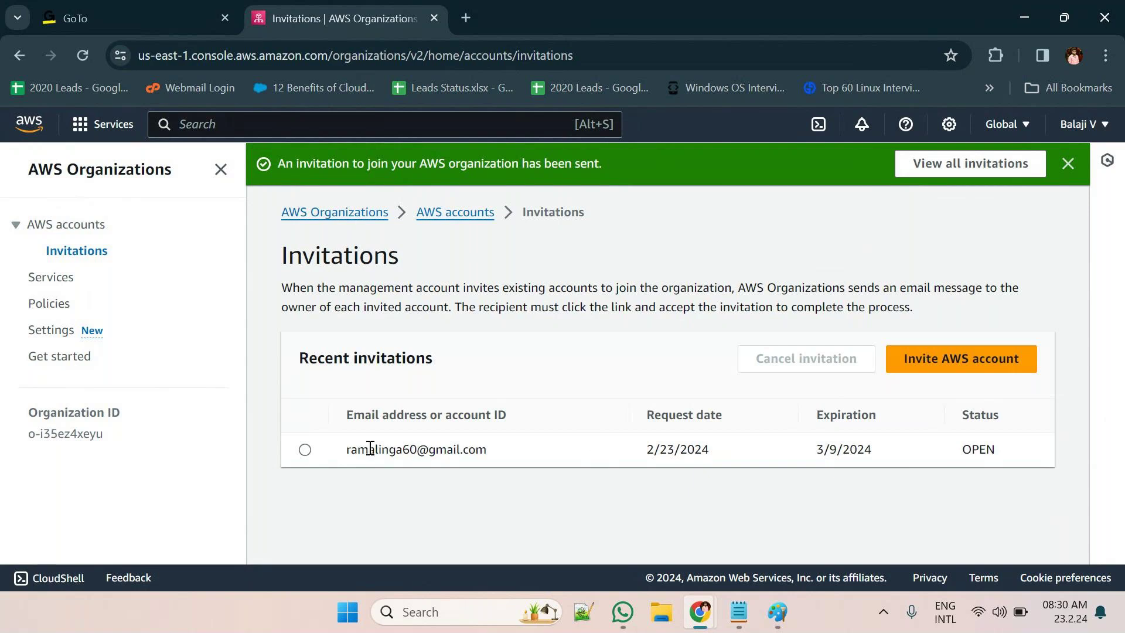
# Select the pending invitation and open the signed-in account's menu
pyautogui.click(305, 450)
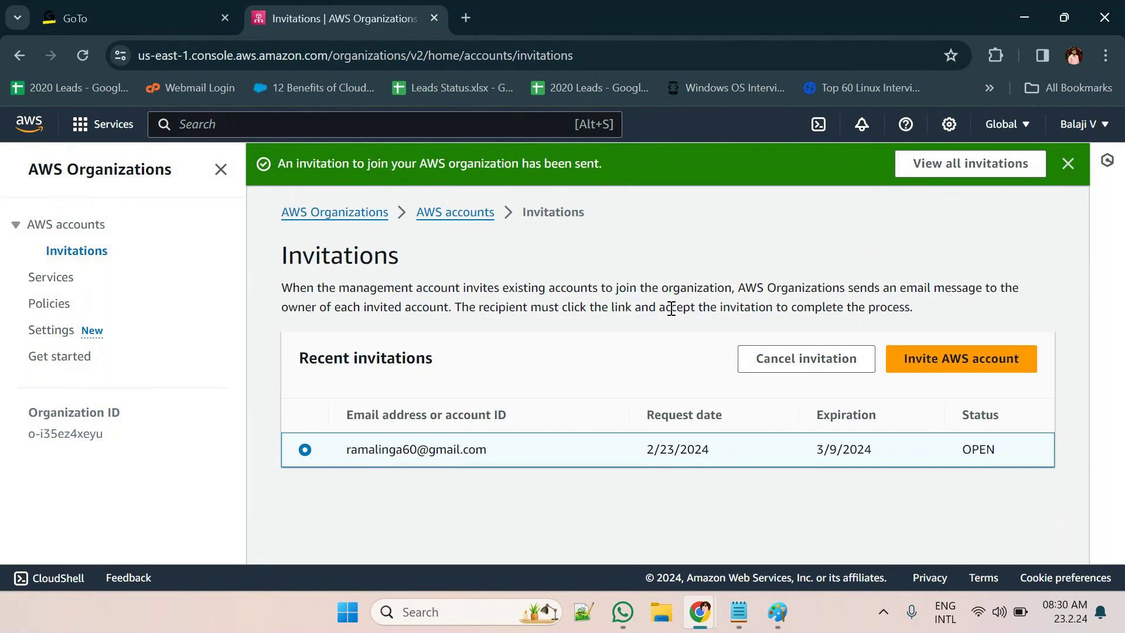
pyautogui.click(1079, 125)
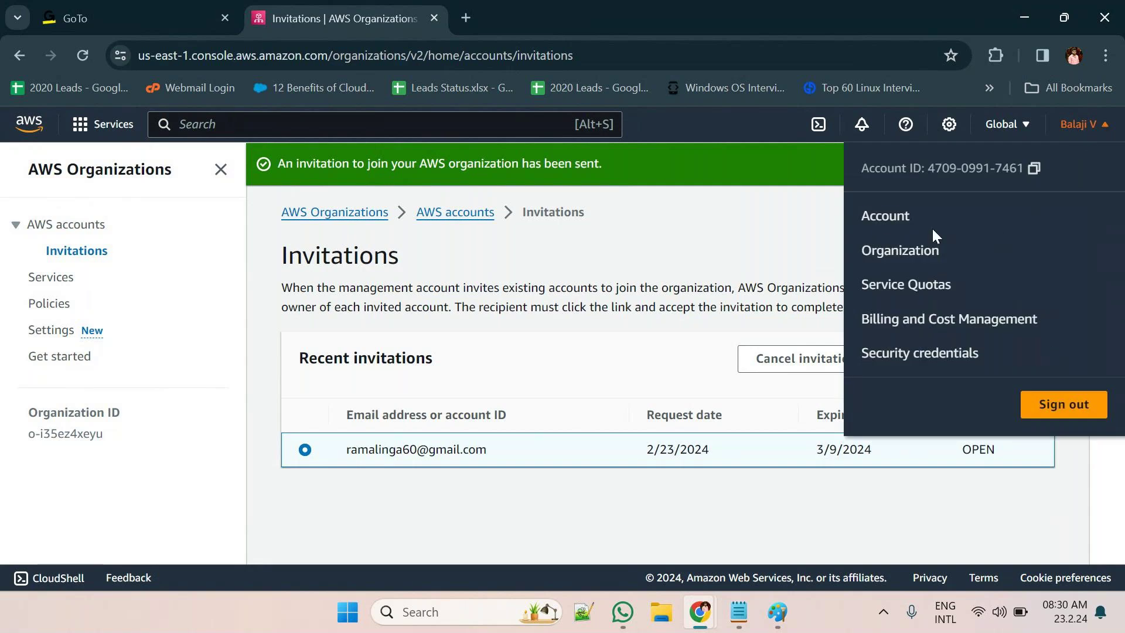
# Sign out and enter the member account's saved root email on the sign-in page
pyautogui.click(1055, 421)
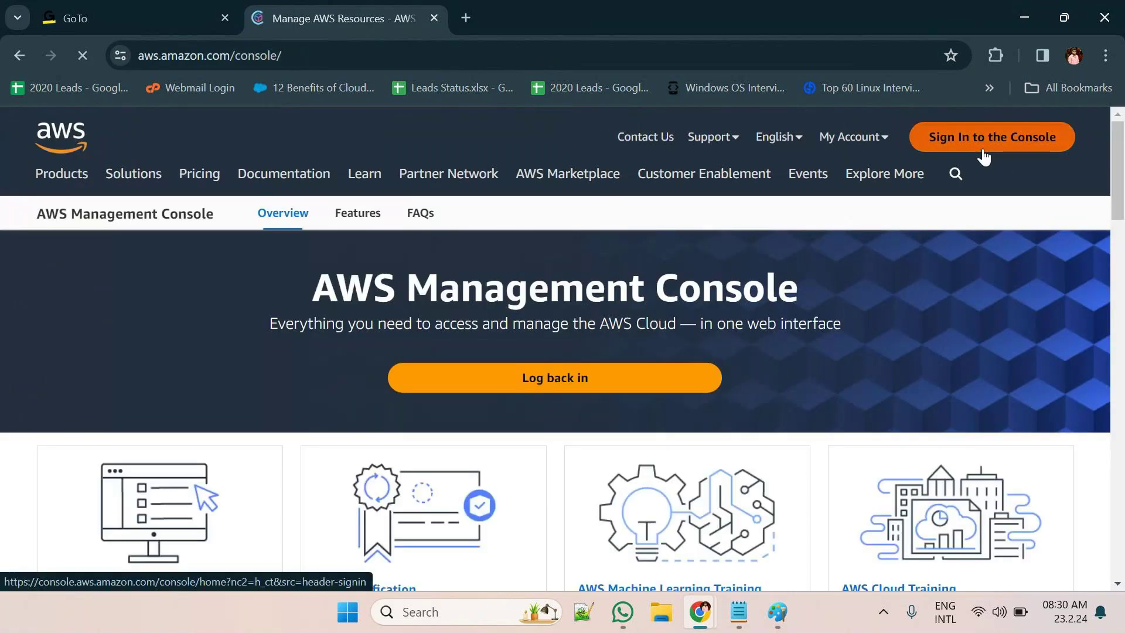
pyautogui.click(983, 149)
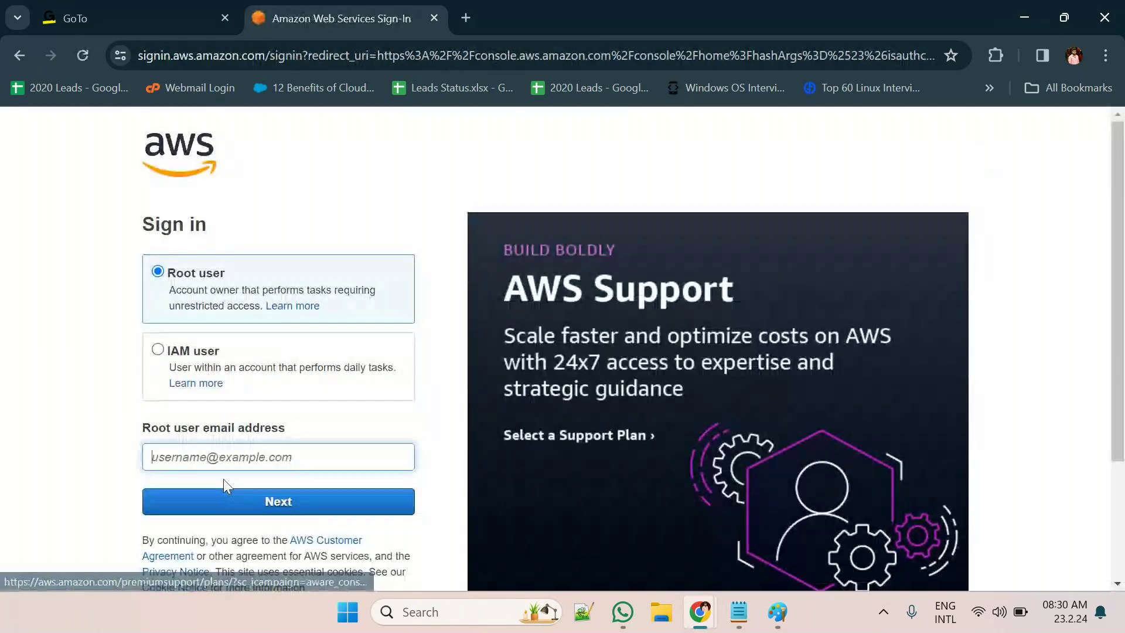
pyautogui.click(237, 463)
pyautogui.write('ra')
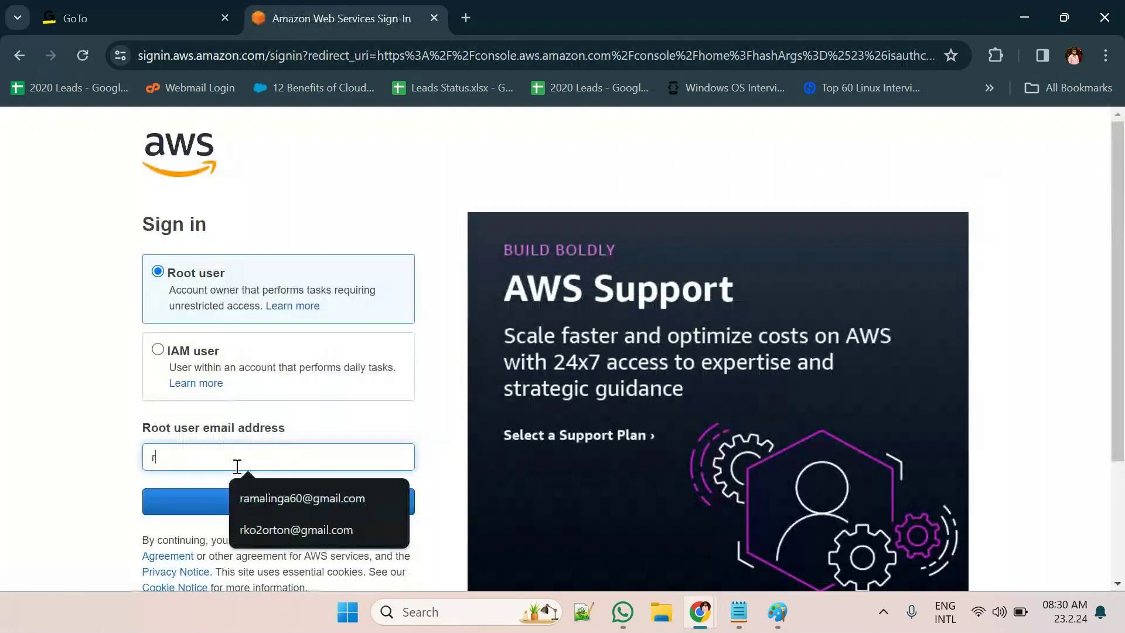
pyautogui.click(314, 490)
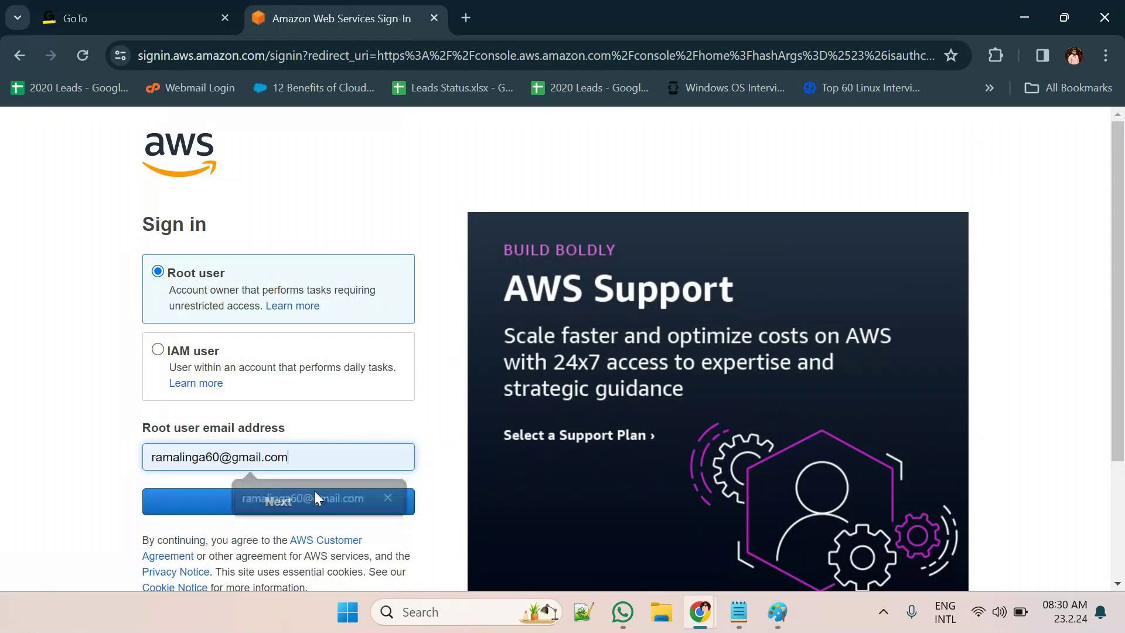
pyautogui.click(262, 502)
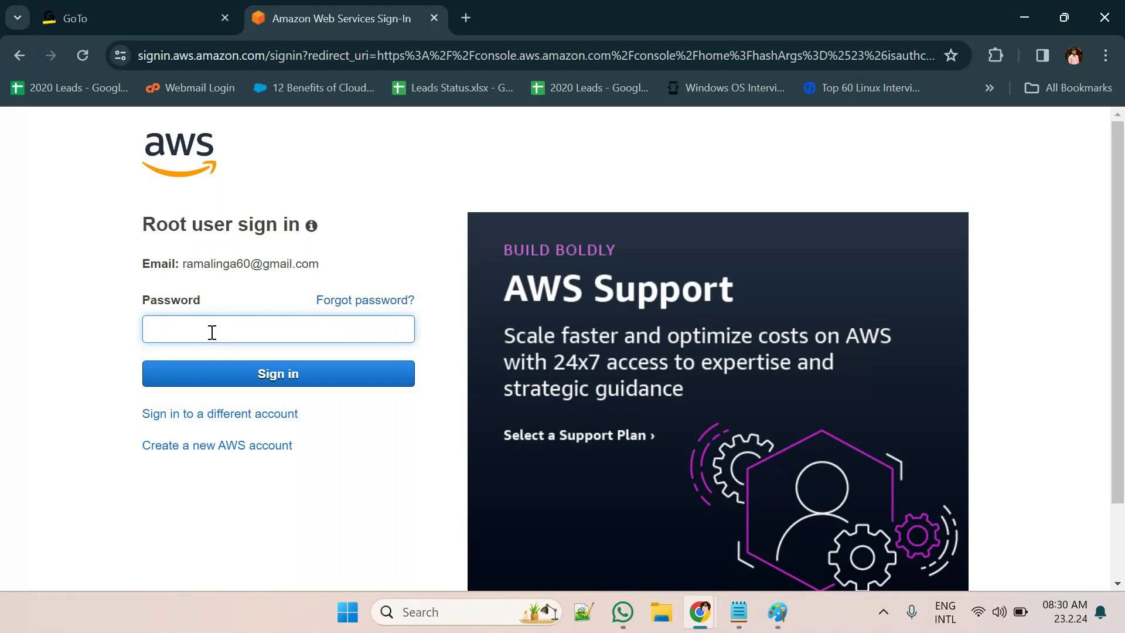
# Enter and re-enter the member root password to reach Console Home
pyautogui.write('****')
pyautogui.write('****')
pyautogui.press('Return')
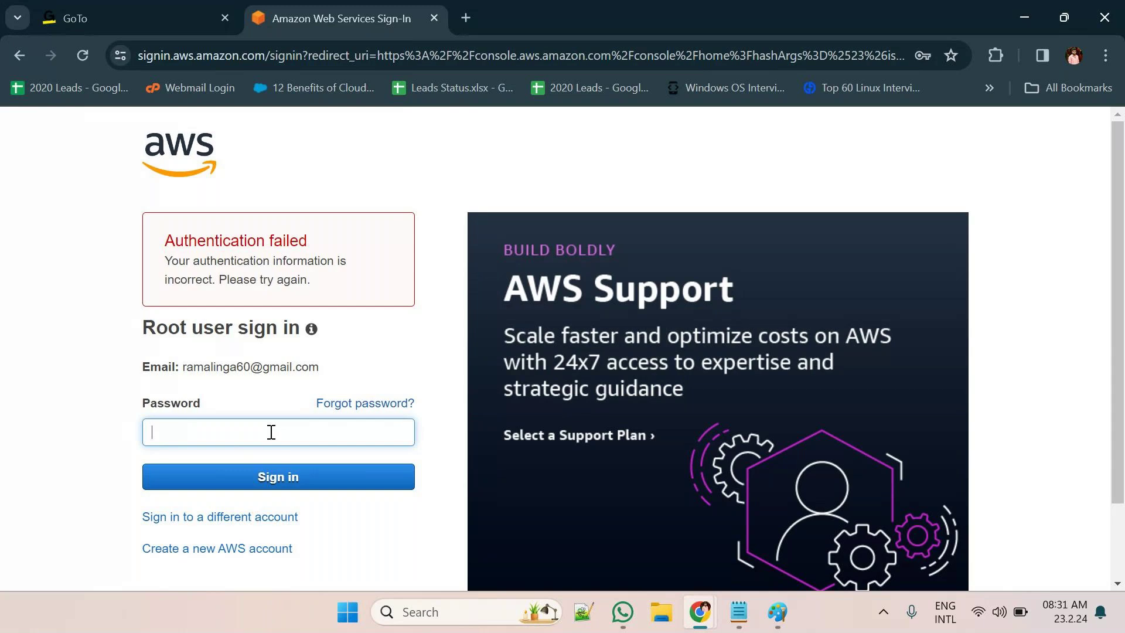
pyautogui.write('••••••••••••••')
pyautogui.press('Return')
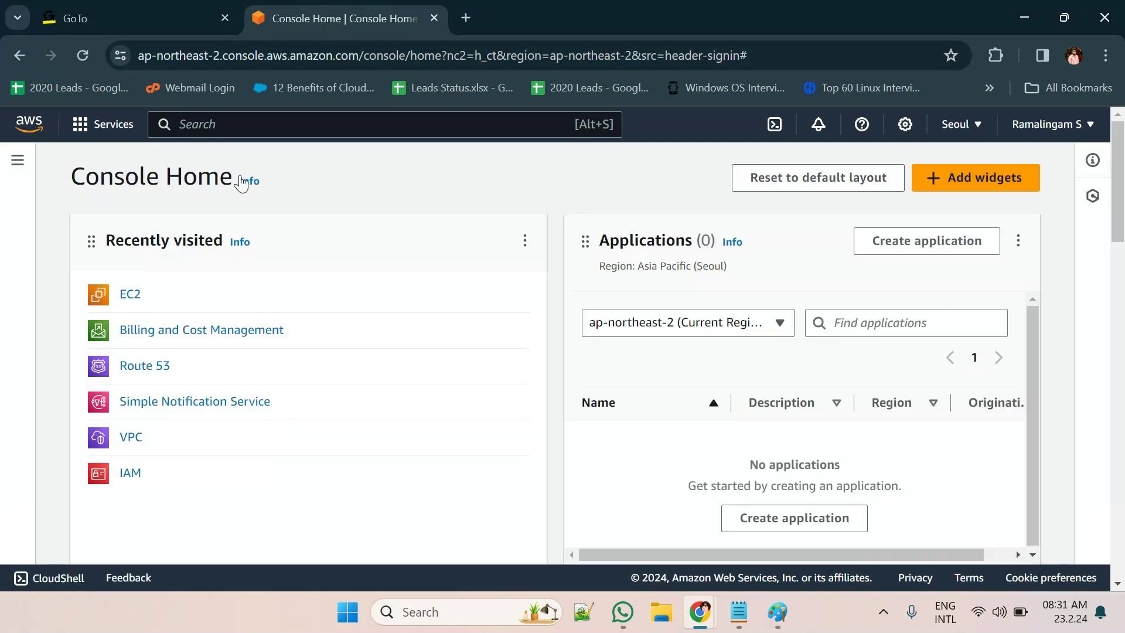
# Search 'orgs' and open AWS Organizations in a new browser tab
pyautogui.click(278, 128)
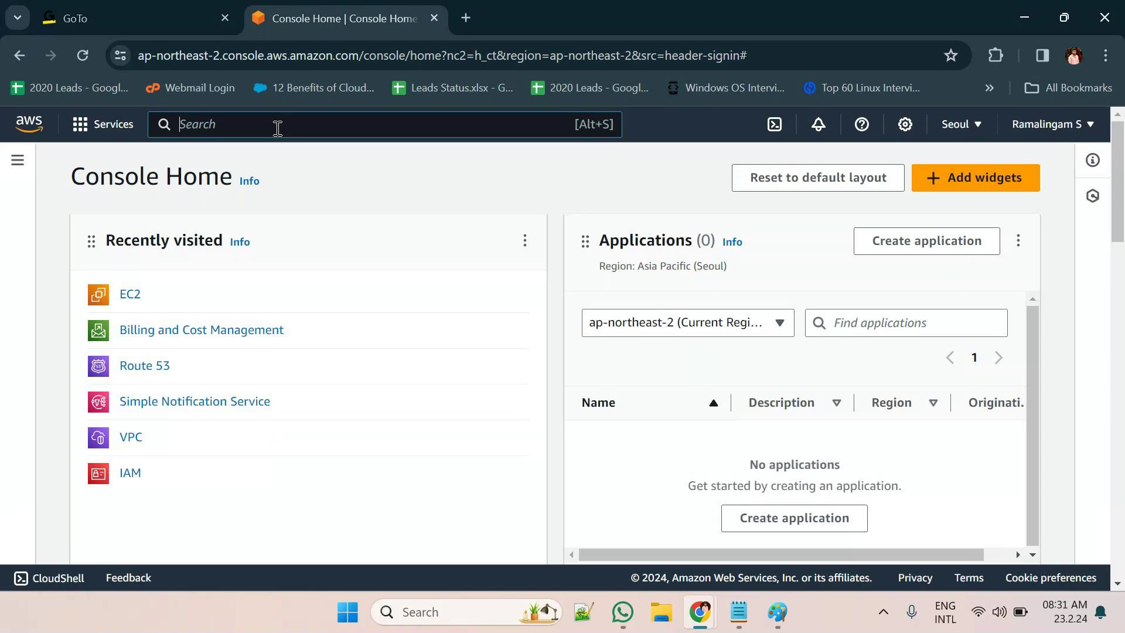
pyautogui.write('orgs')
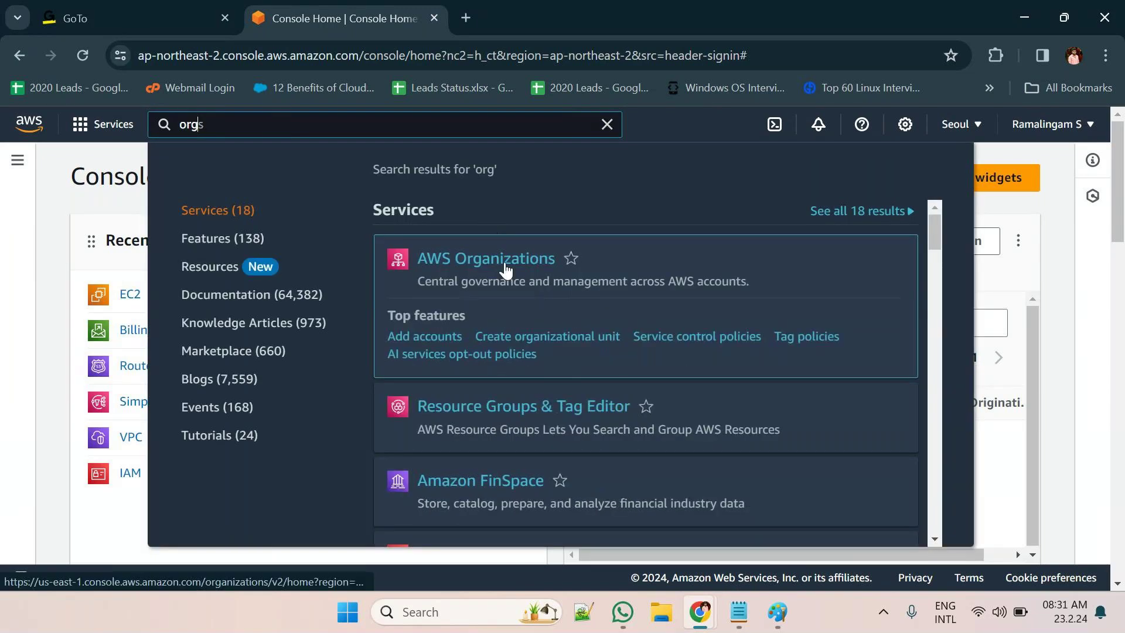
pyautogui.rightClick(505, 261)
pyautogui.click(543, 284)
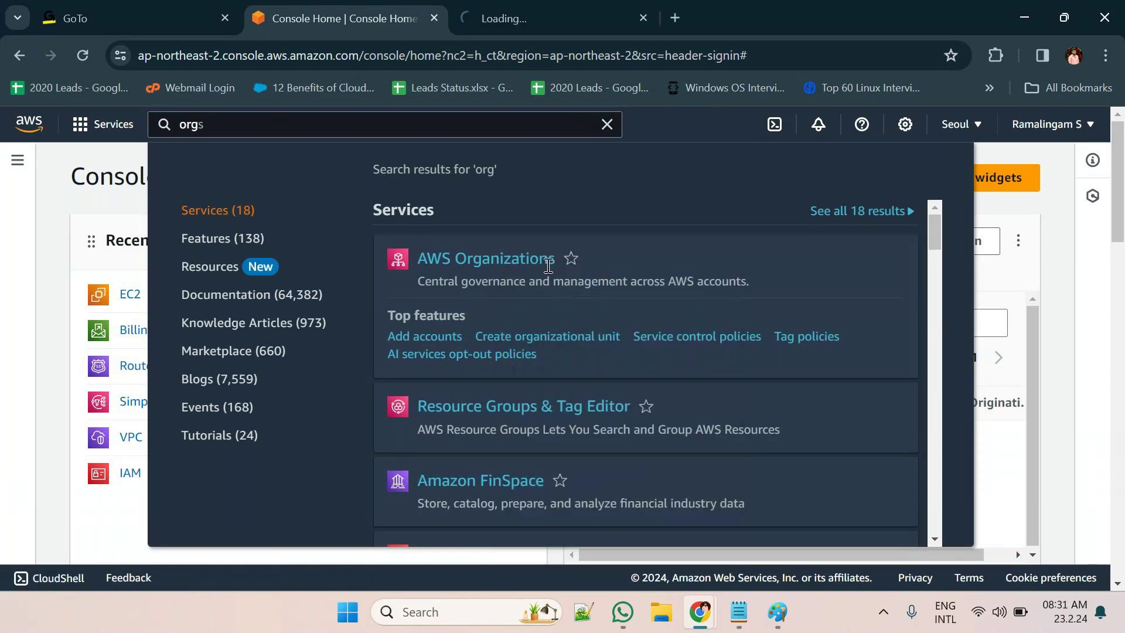
pyautogui.click(536, 22)
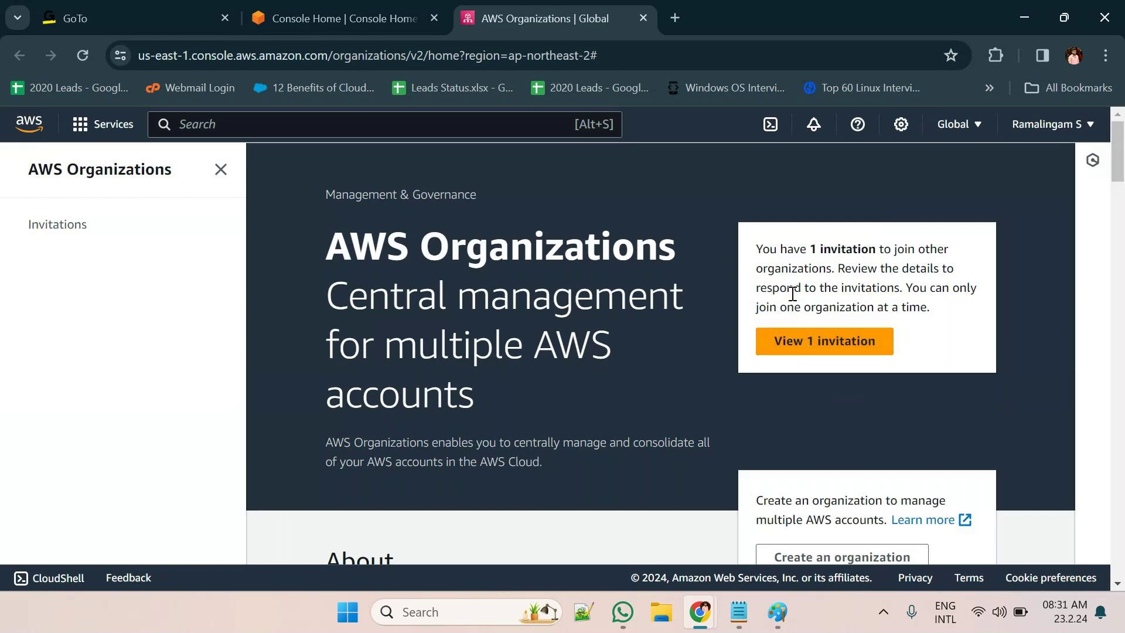
# Review the pending invitation notice and open the invitation's details
pyautogui.moveTo(762, 250); pyautogui.dragTo(845, 265)
pyautogui.moveTo(845, 266); pyautogui.dragTo(949, 313)
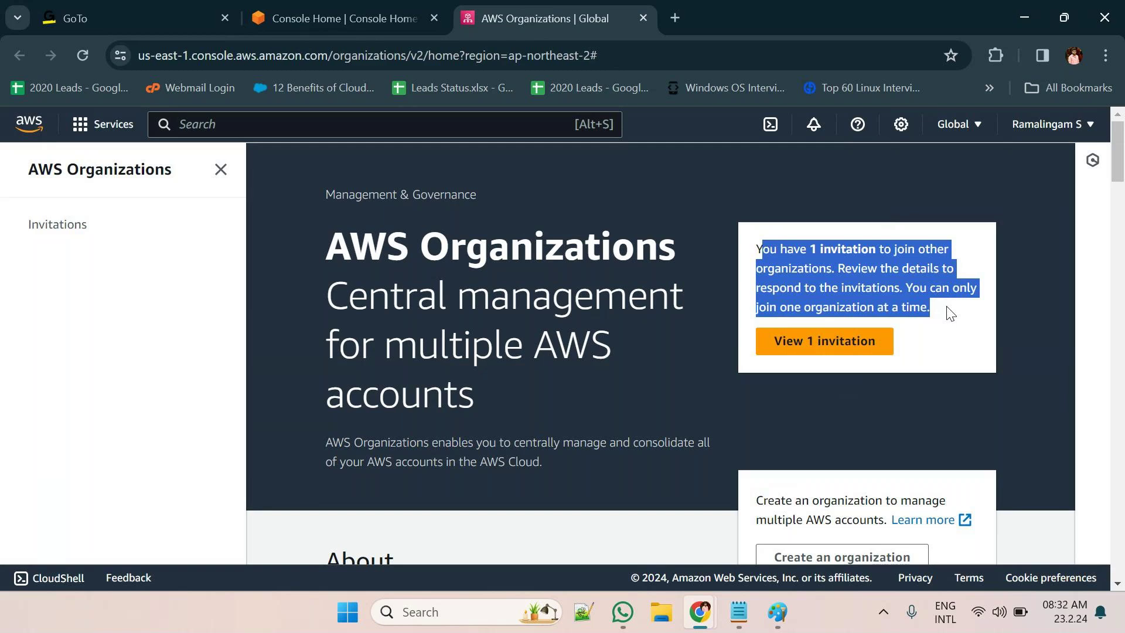
pyautogui.click(949, 313)
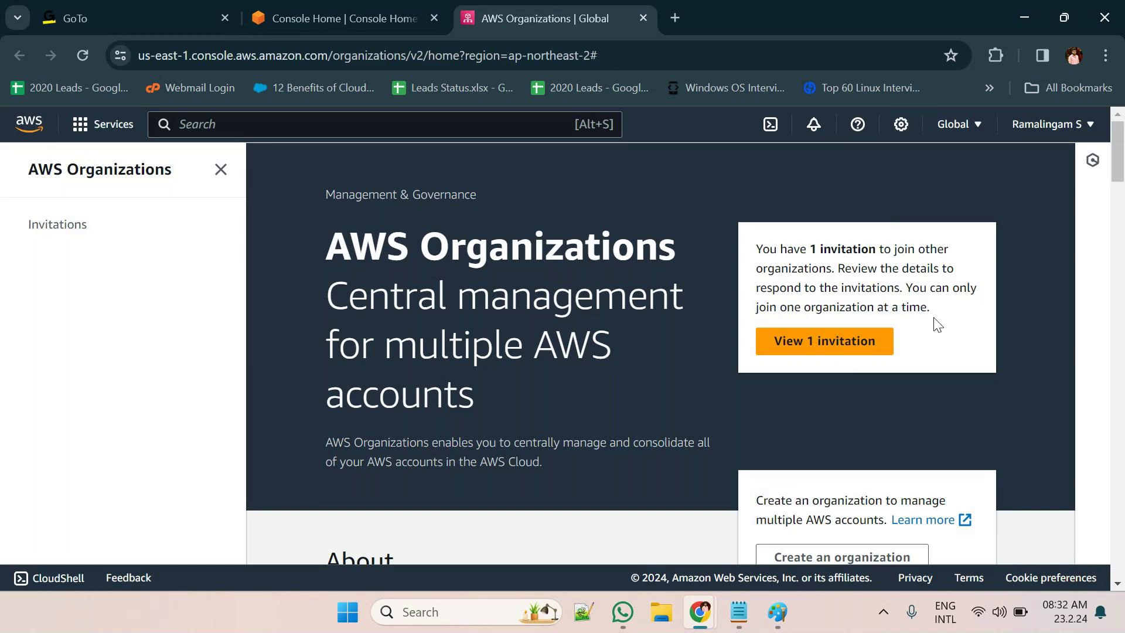
pyautogui.click(852, 357)
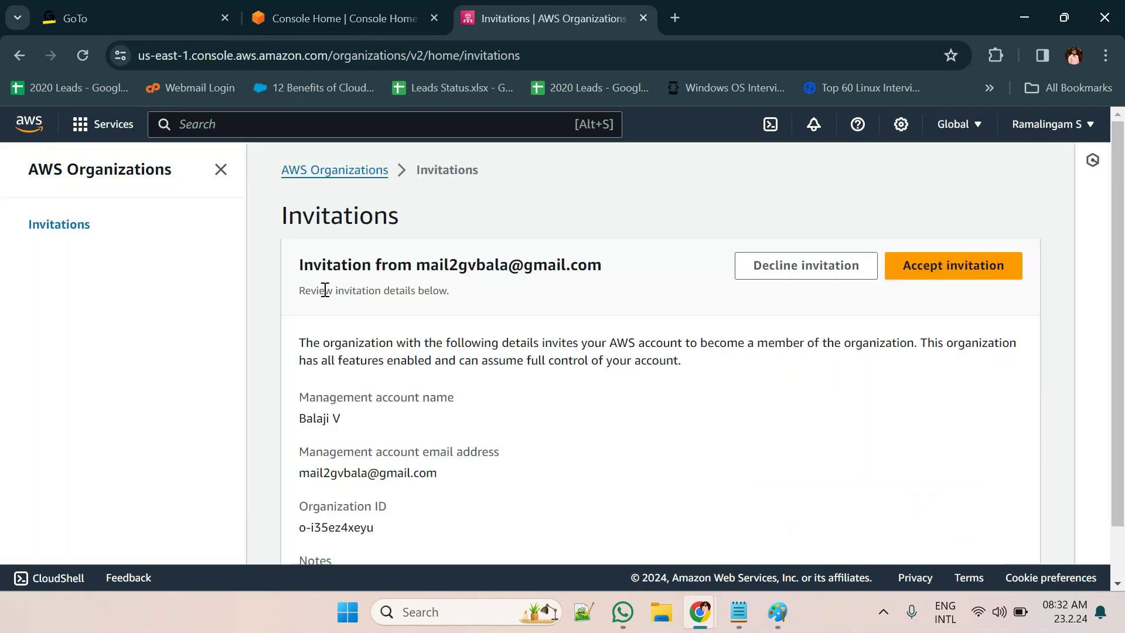
# Read the invitation heading and description, then accept the invitation to join the organization
pyautogui.moveTo(300, 264); pyautogui.dragTo(609, 275)
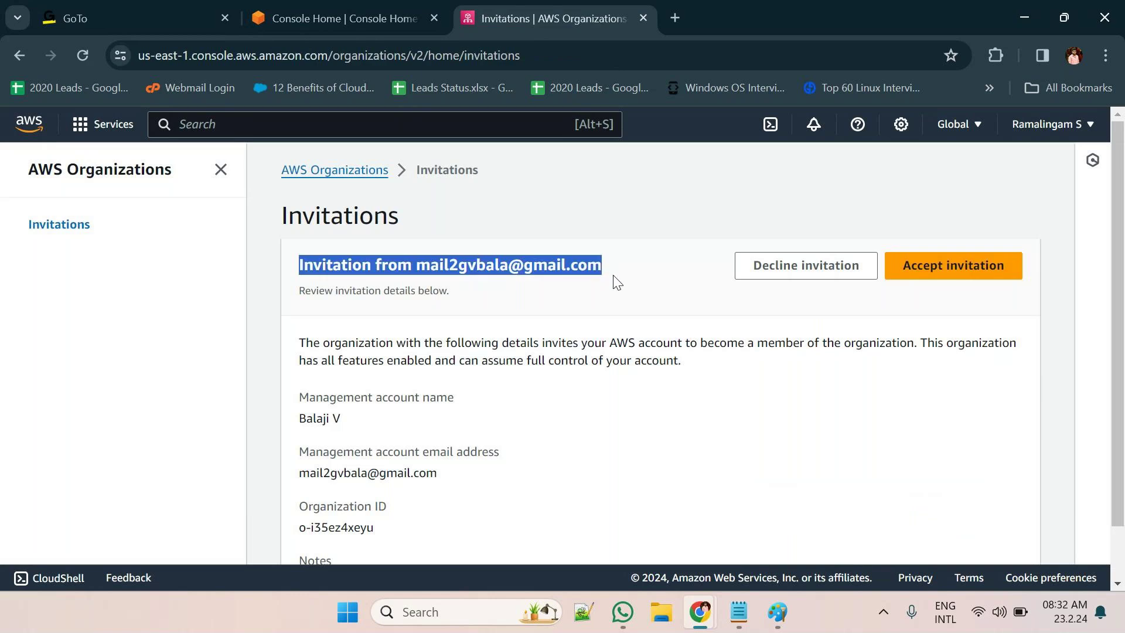
pyautogui.click(305, 348)
pyautogui.moveTo(304, 347); pyautogui.dragTo(711, 375)
pyautogui.scroll(-1, 711, 375)
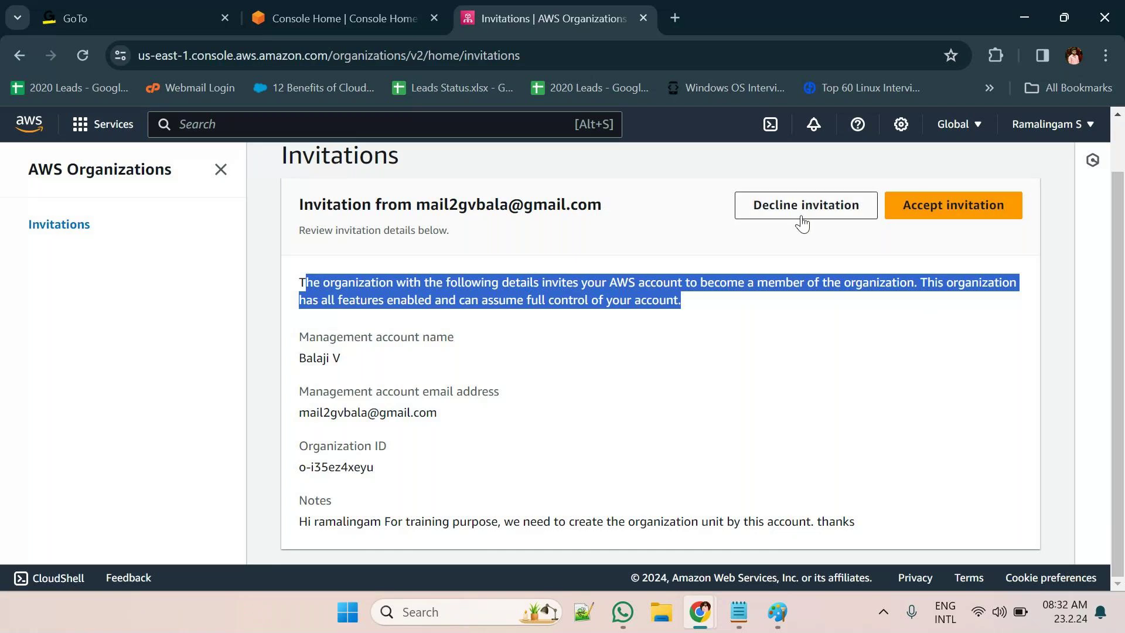
pyautogui.click(959, 218)
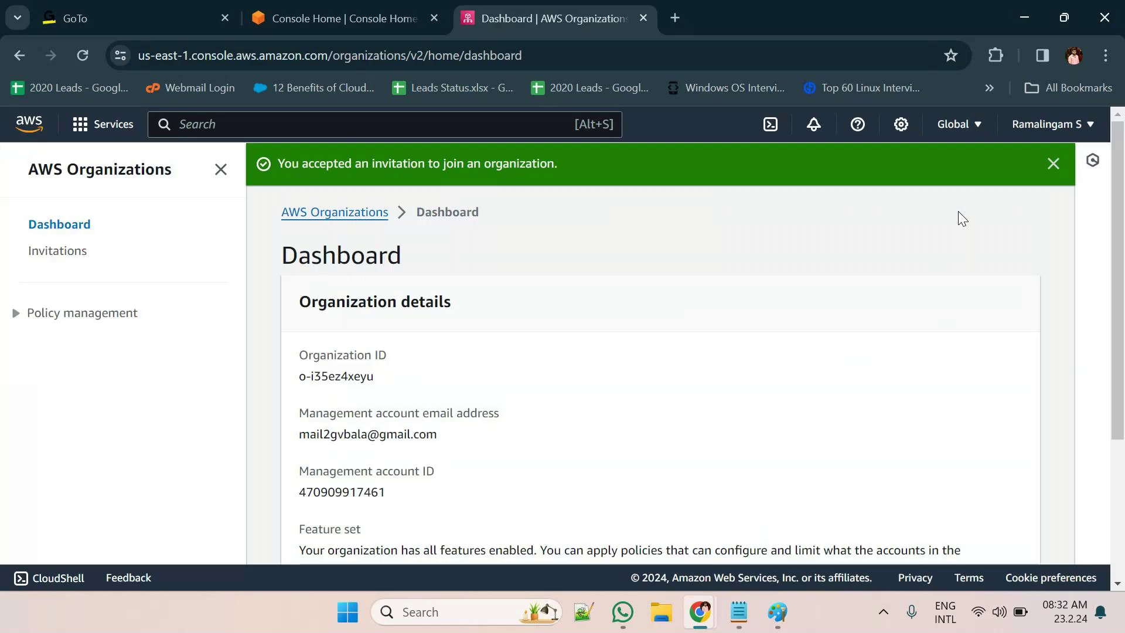
# Check that the Invitations list is now empty and return to the organization dashboard
pyautogui.scroll(-1, 540, 304)
pyautogui.scroll(-2, 539, 304)
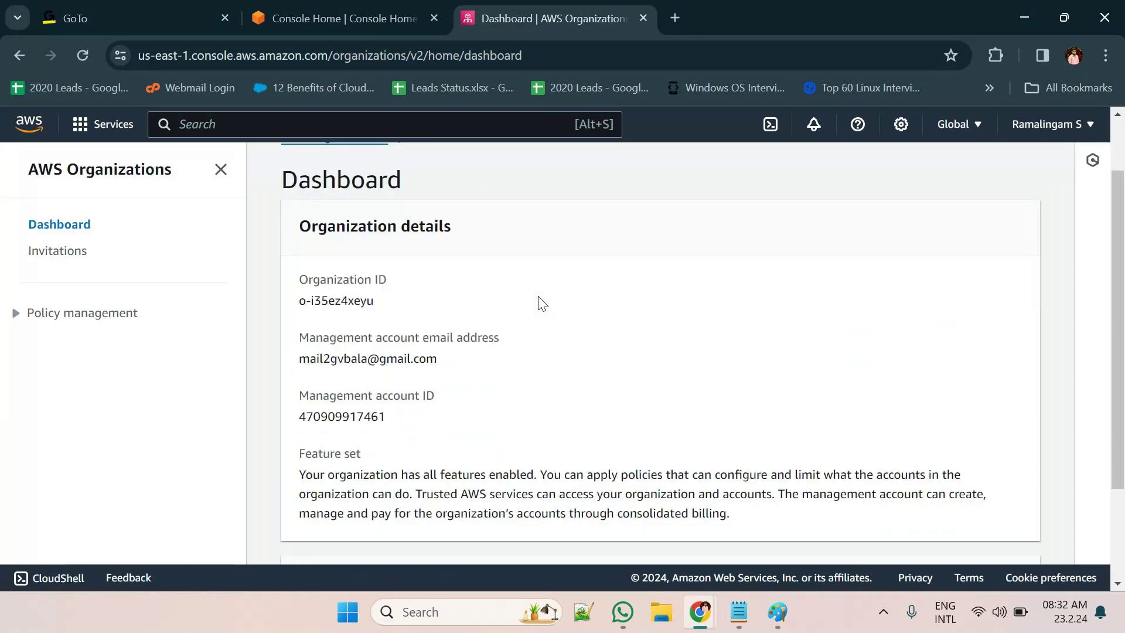
pyautogui.scroll(-1, 903, 477)
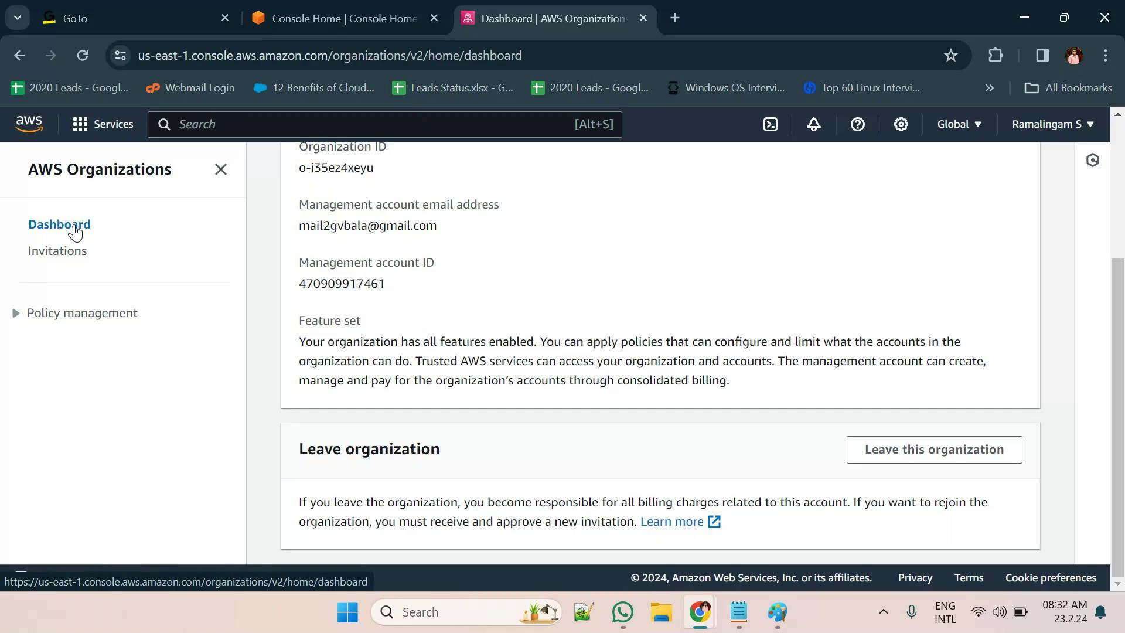
pyautogui.click(60, 252)
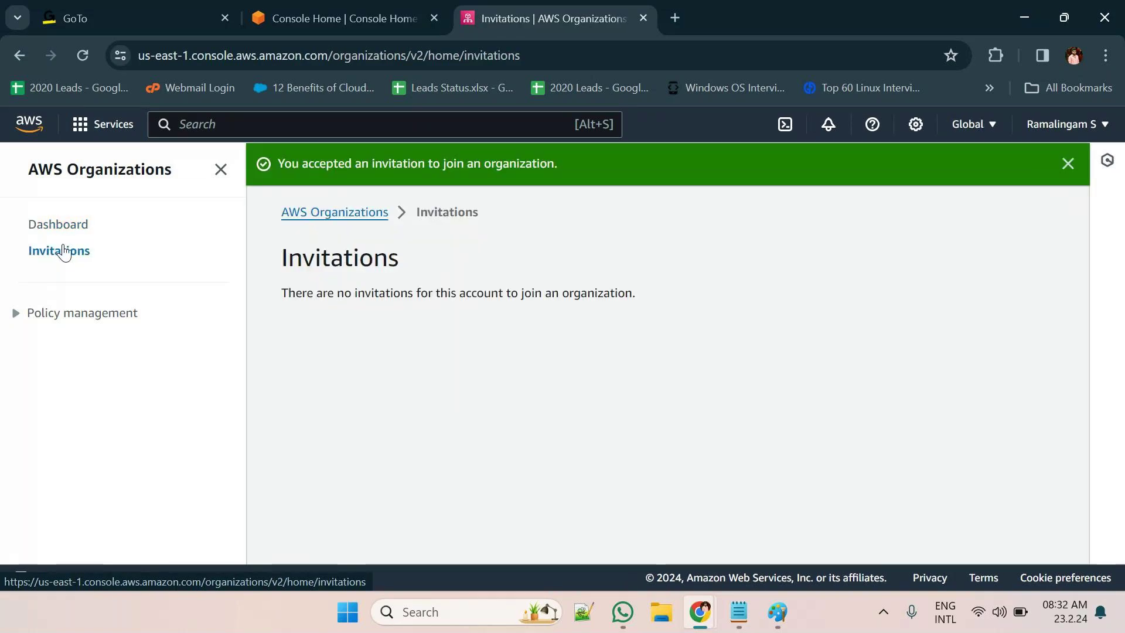
pyautogui.click(63, 227)
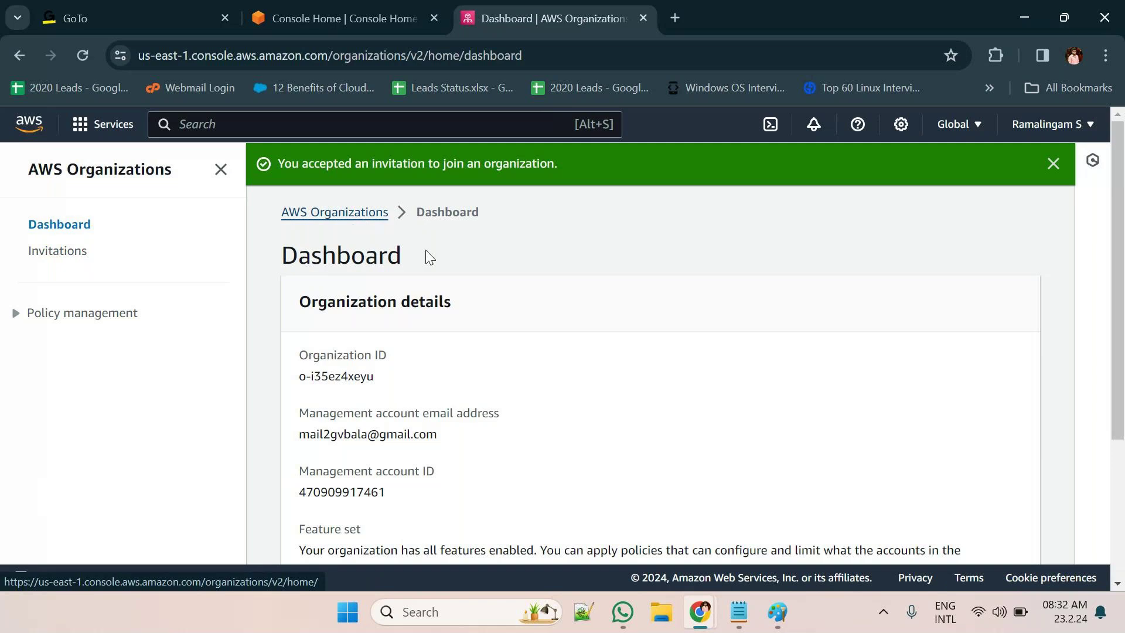
# Look over the dashboard and open the member account's menu at top right
pyautogui.scroll(-1, 515, 319)
pyautogui.scroll(-3, 516, 319)
pyautogui.scroll(4, 516, 319)
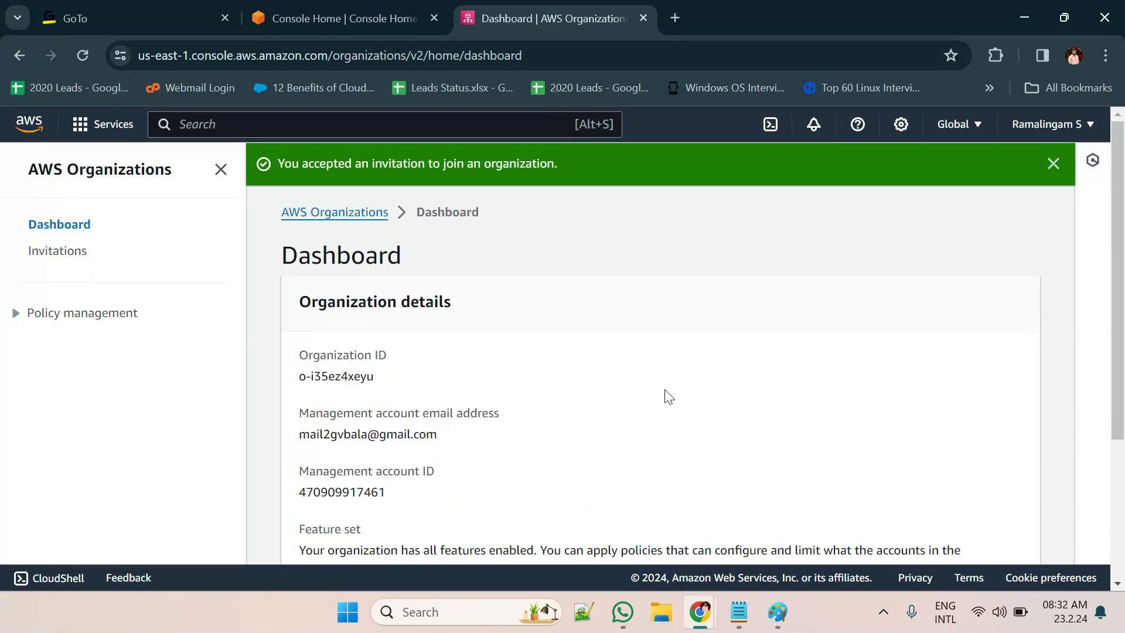
pyautogui.scroll(-4, 666, 394)
pyautogui.scroll(-2, 668, 398)
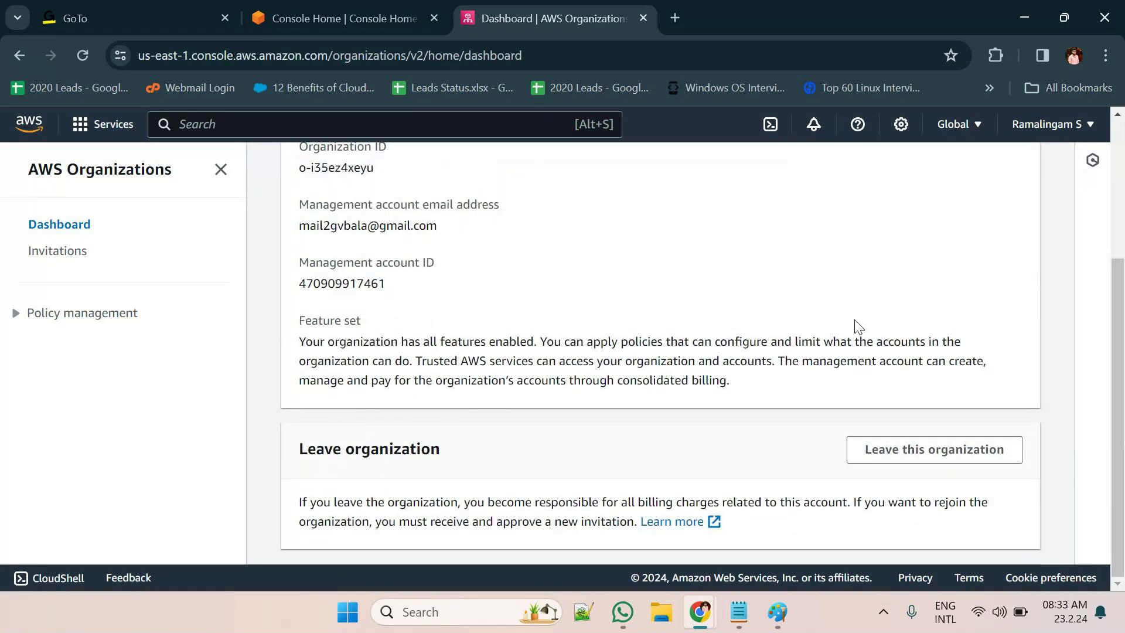
pyautogui.scroll(3, 853, 326)
pyautogui.click(1047, 125)
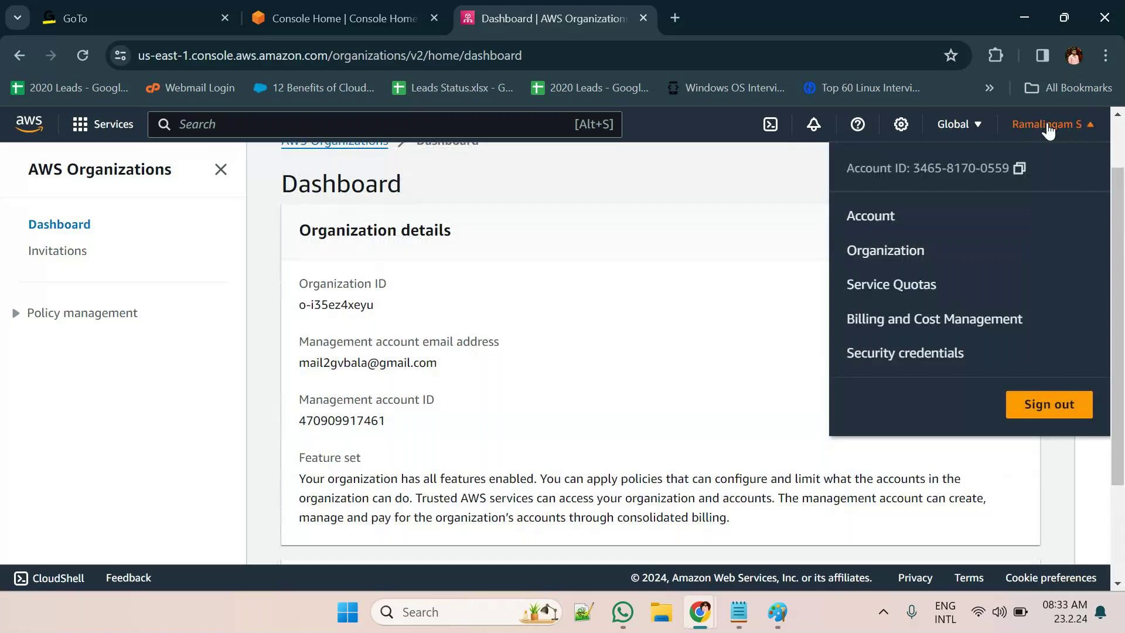
# Sign out of the member account and sign back in as the management account's root user
pyautogui.click(1049, 413)
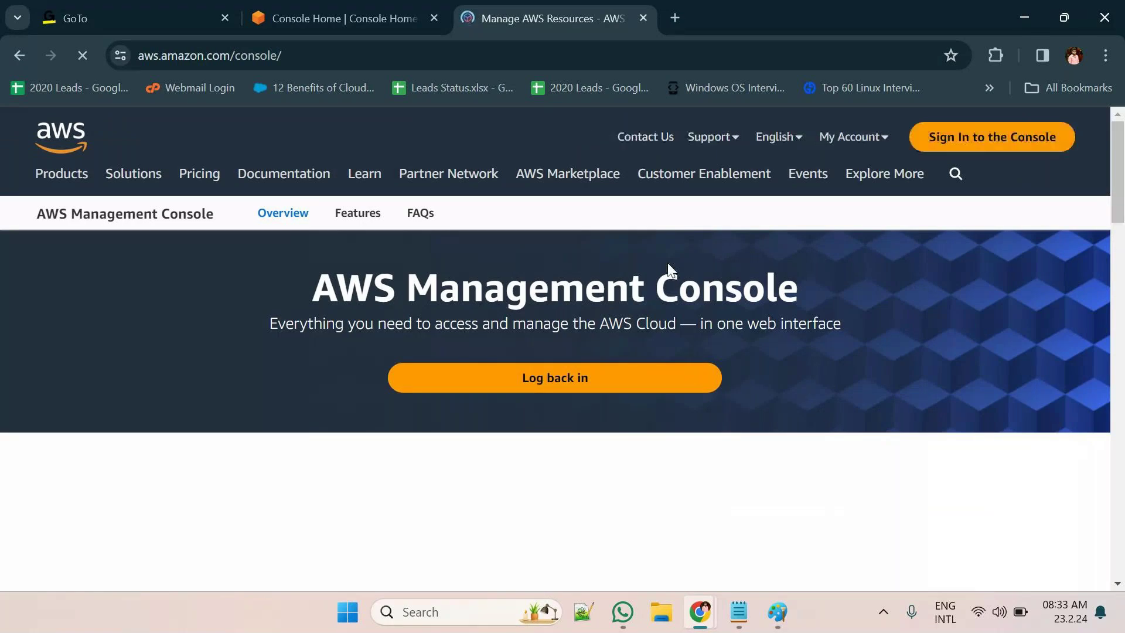
pyautogui.click(970, 140)
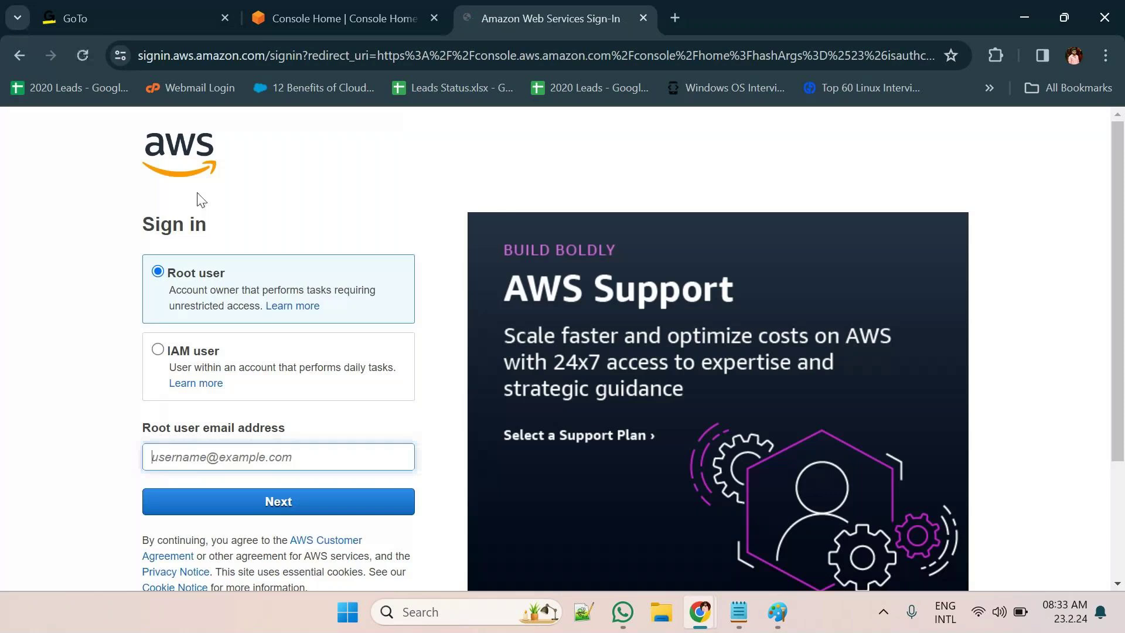
pyautogui.click(246, 456)
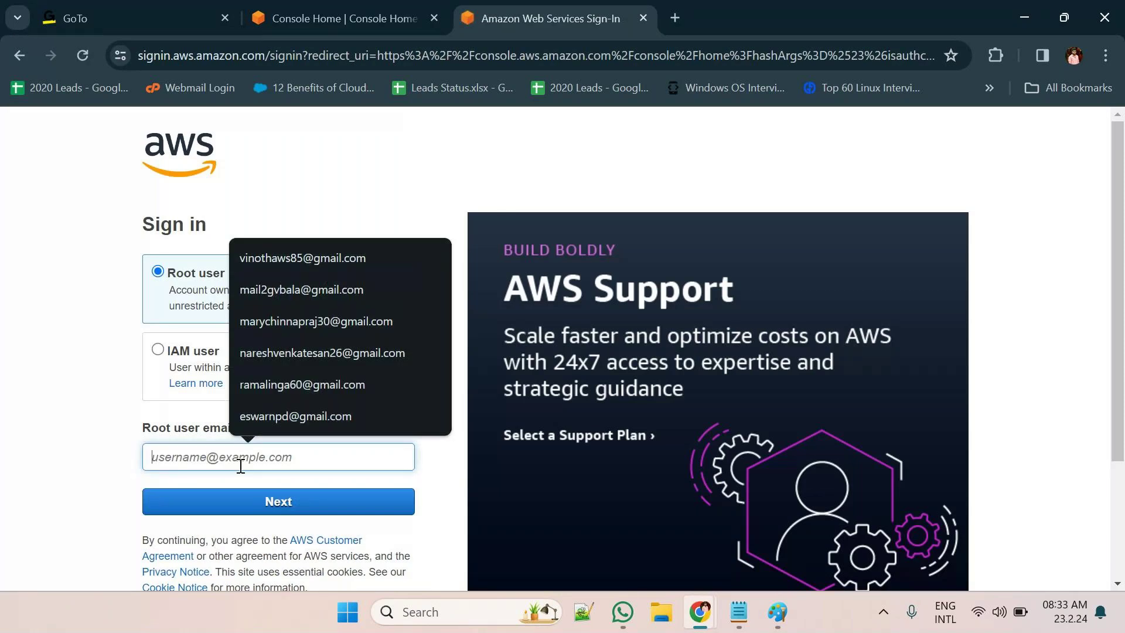
pyautogui.click(311, 293)
pyautogui.click(296, 503)
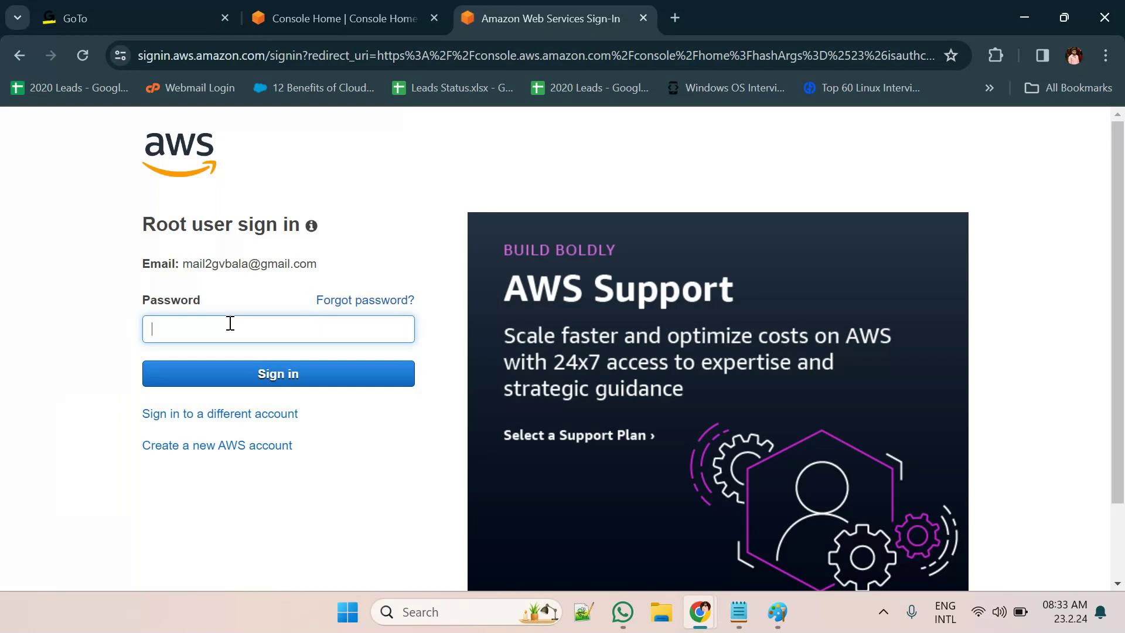
pyautogui.write('•••••')
pyautogui.press('Return')
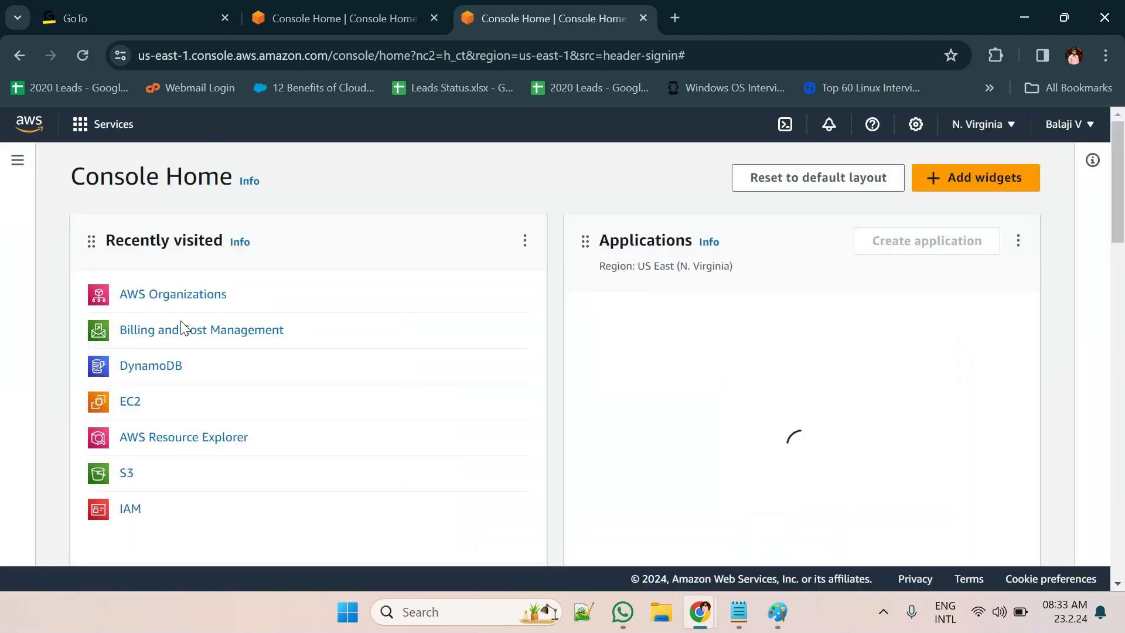
# In AWS Organizations, select the invited member account and choose Actions > Move
pyautogui.click(176, 303)
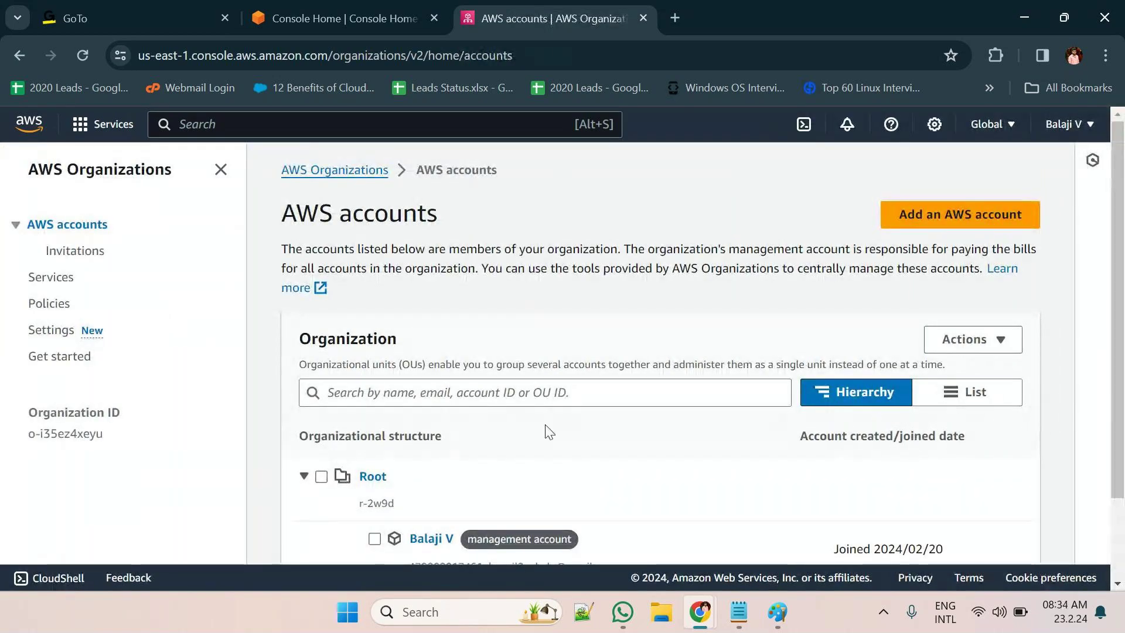
pyautogui.scroll(-1, 550, 434)
pyautogui.scroll(-2, 549, 432)
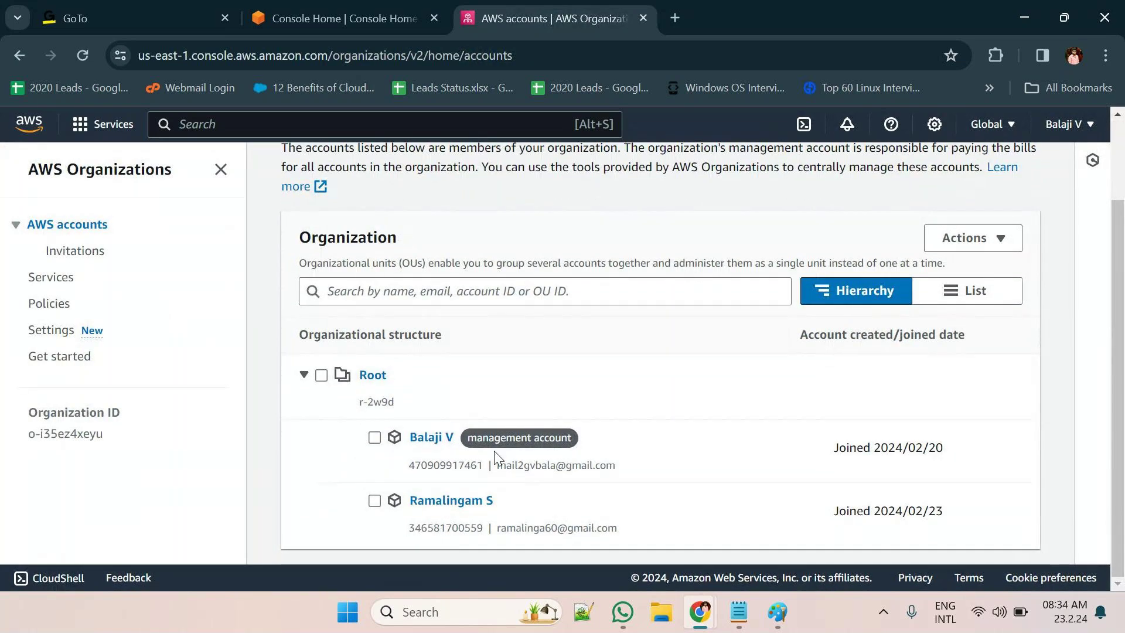
pyautogui.click(375, 503)
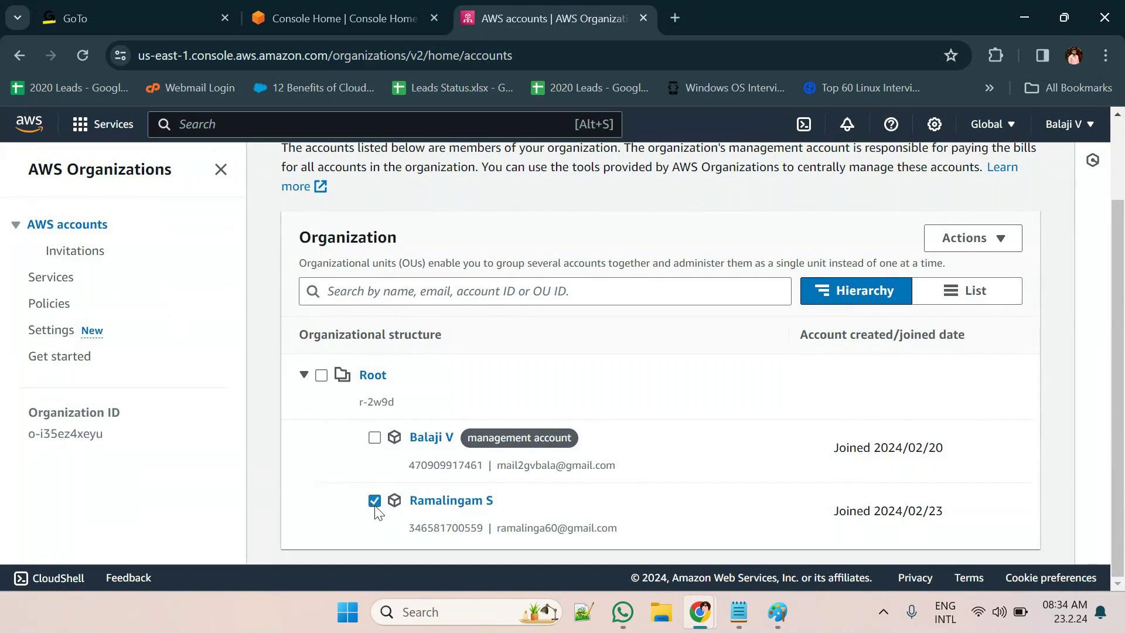
pyautogui.click(1001, 244)
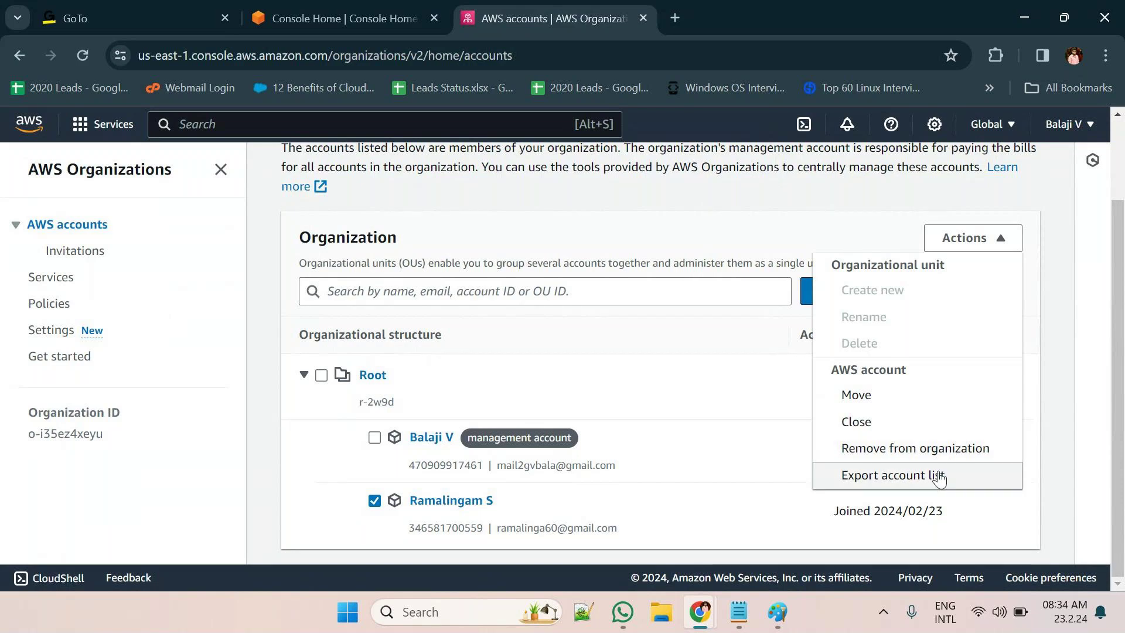
pyautogui.click(909, 410)
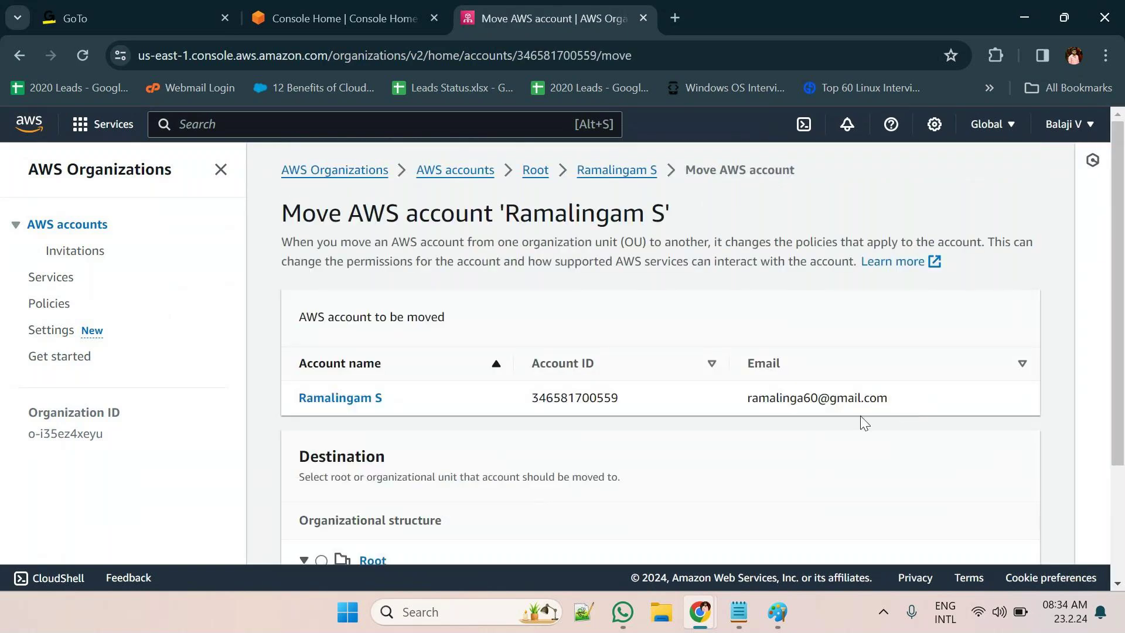
# Leave the Move page and return to the AWS accounts list
pyautogui.scroll(-2, 496, 537)
pyautogui.scroll(-1, 496, 544)
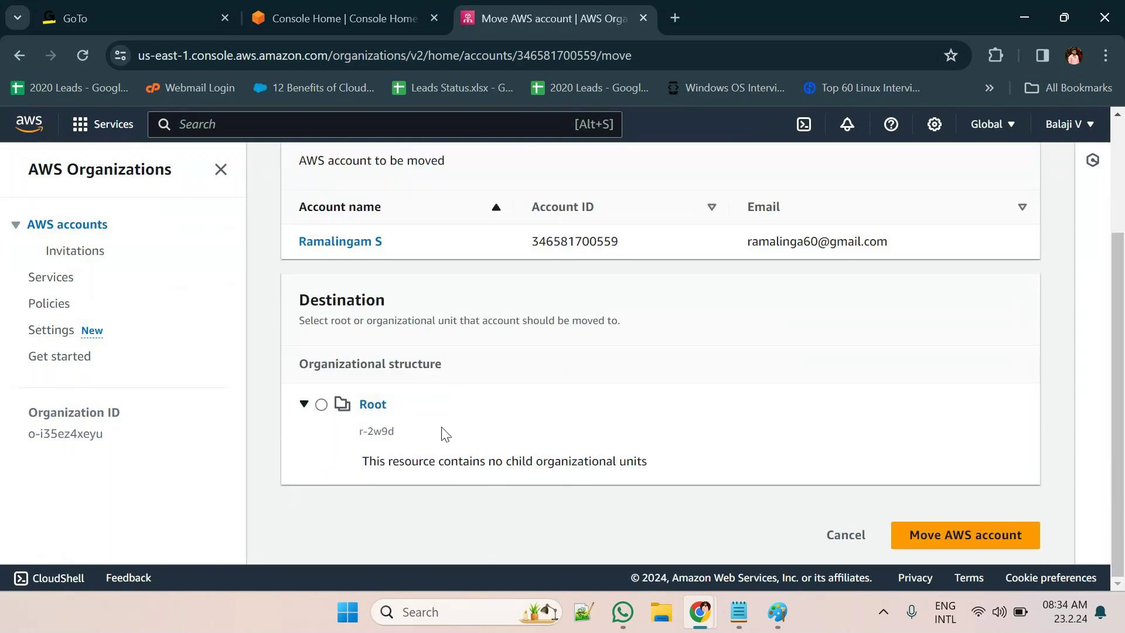
pyautogui.scroll(3, 448, 431)
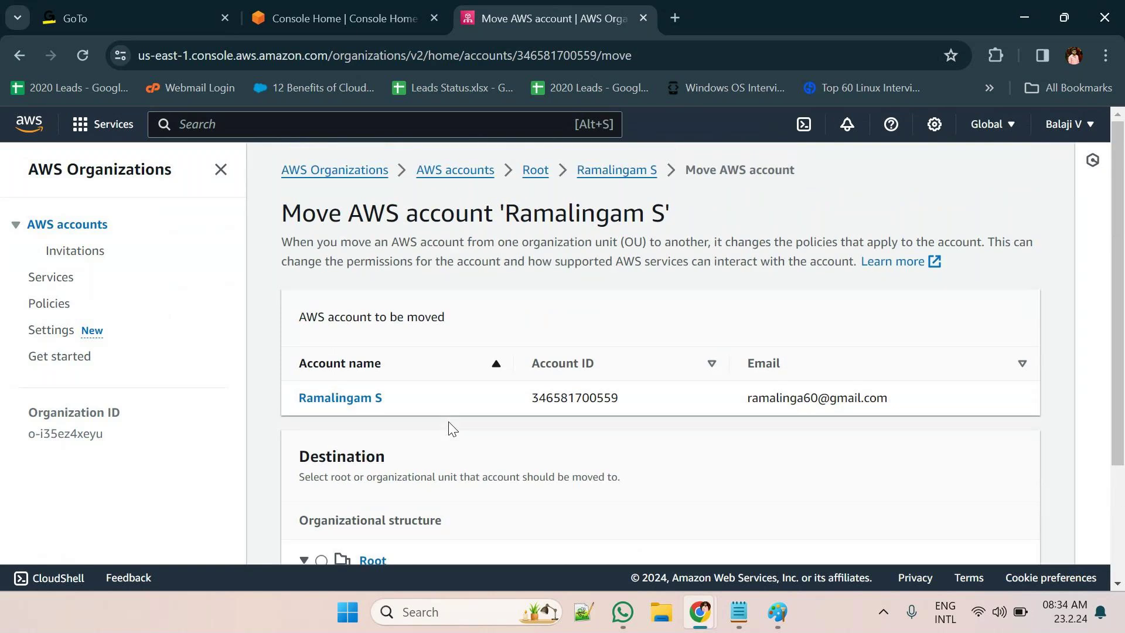
pyautogui.scroll(-1, 451, 427)
pyautogui.scroll(2, 451, 428)
pyautogui.click(454, 170)
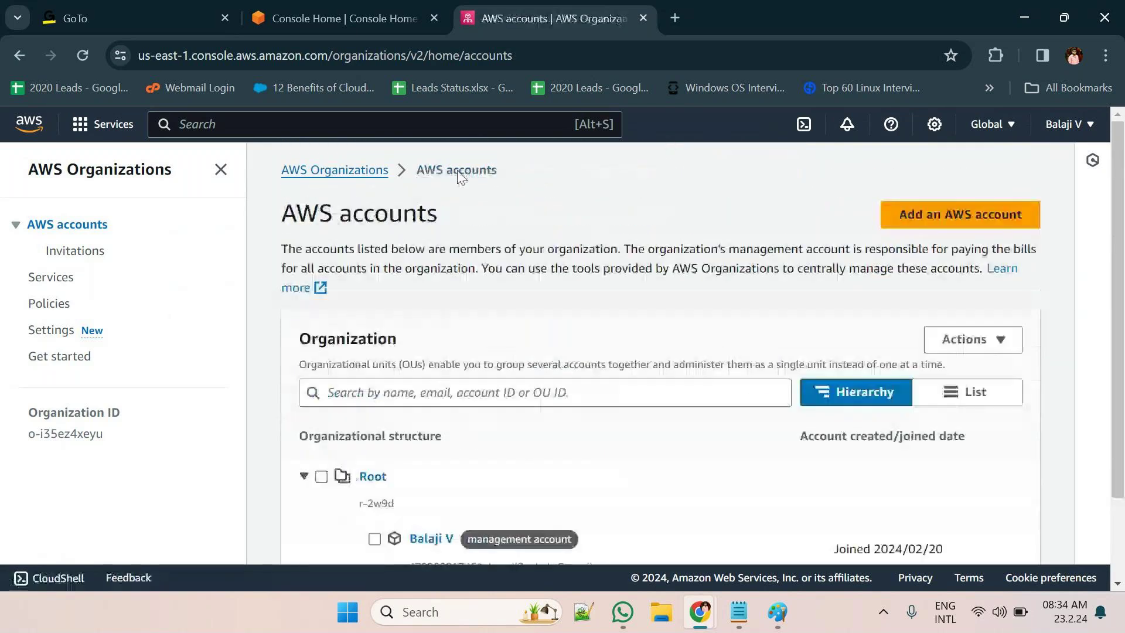
# Try moving the management account to Root via Actions > Move
pyautogui.scroll(-1, 448, 424)
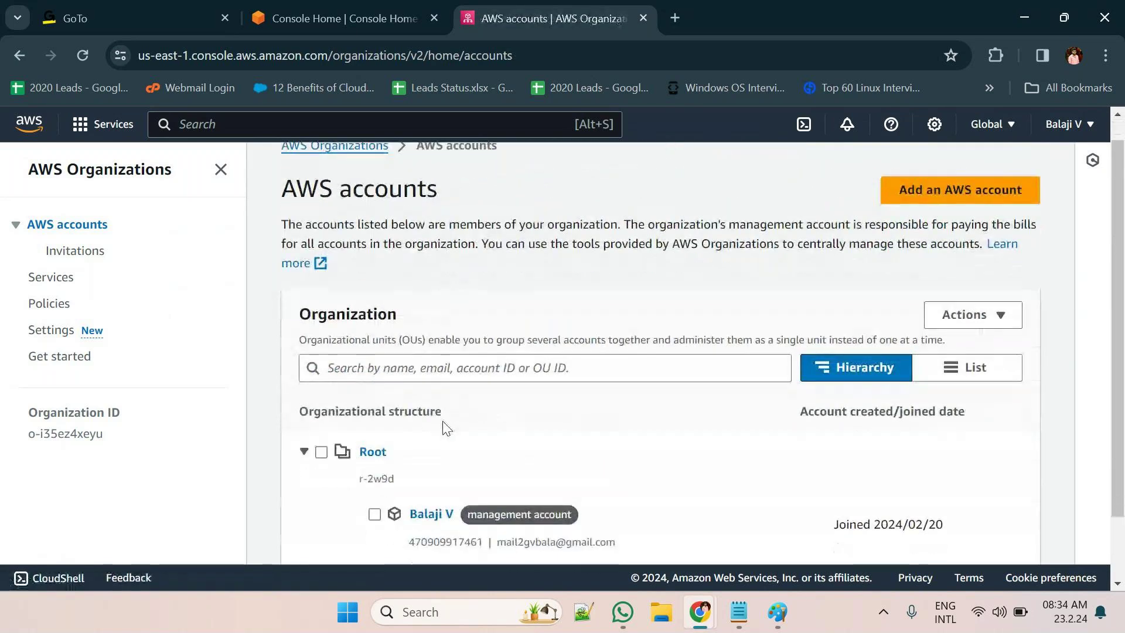
pyautogui.click(374, 515)
pyautogui.click(971, 315)
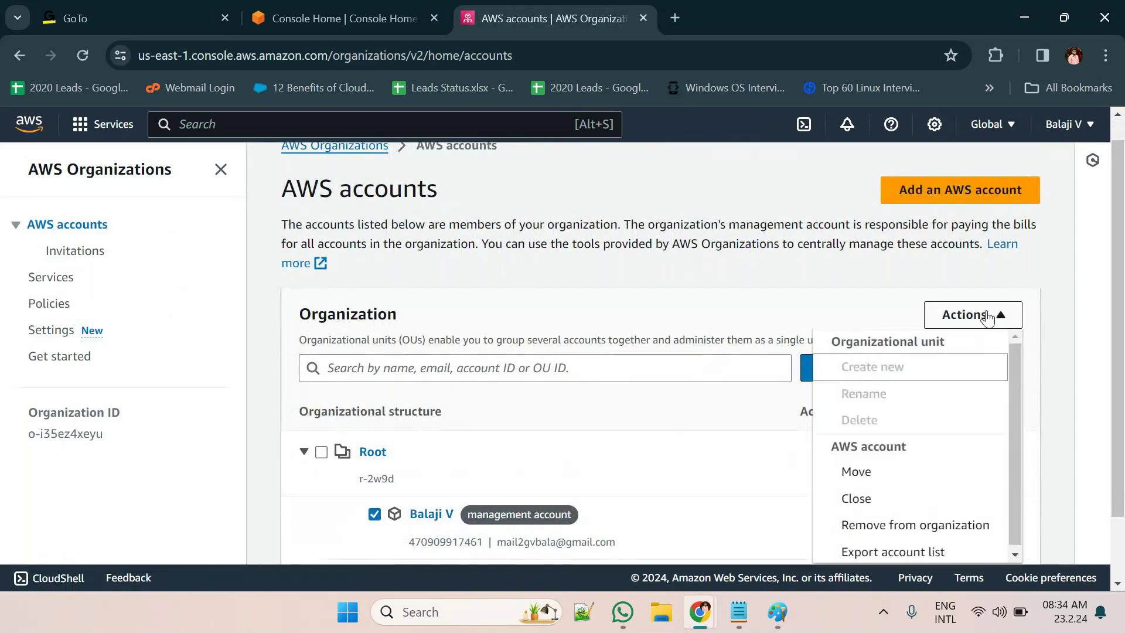
pyautogui.click(915, 474)
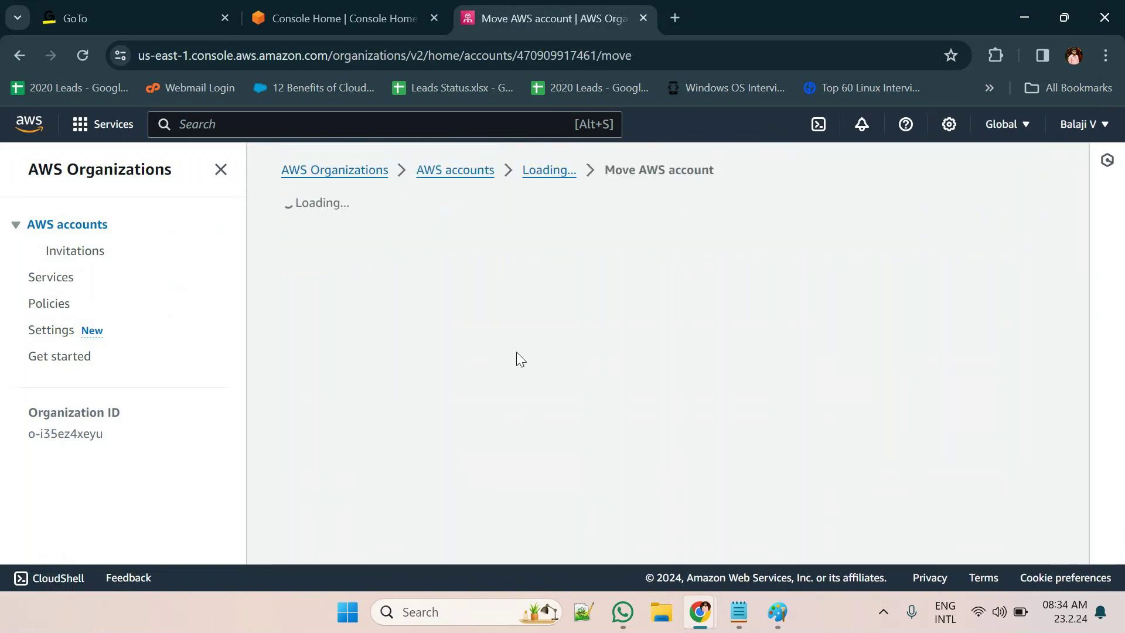
pyautogui.scroll(-3, 304, 398)
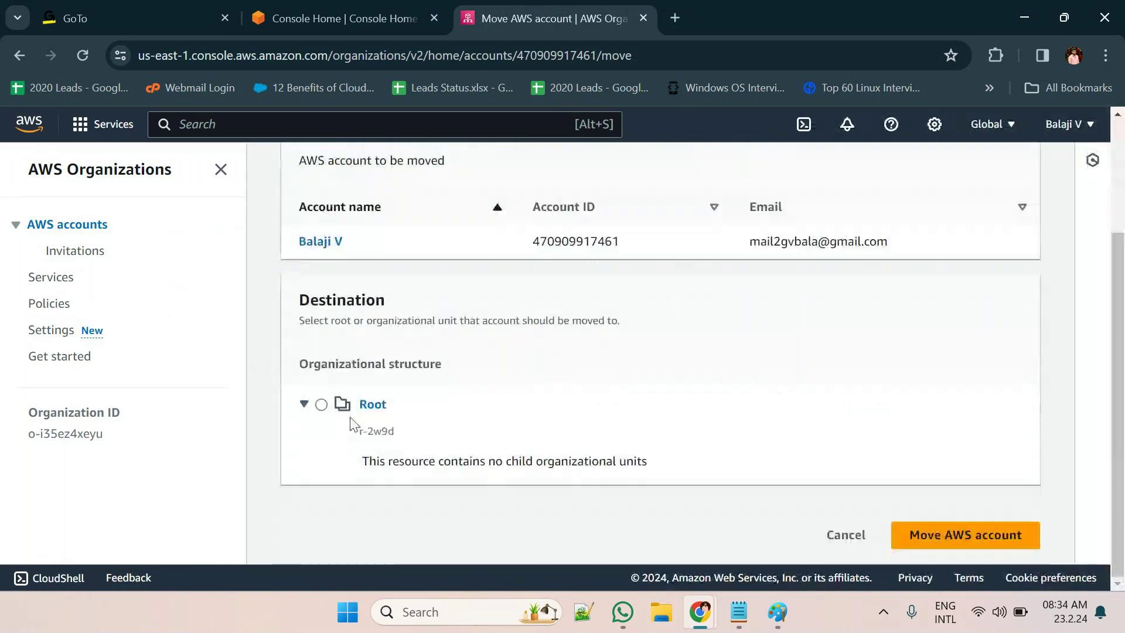
pyautogui.click(321, 405)
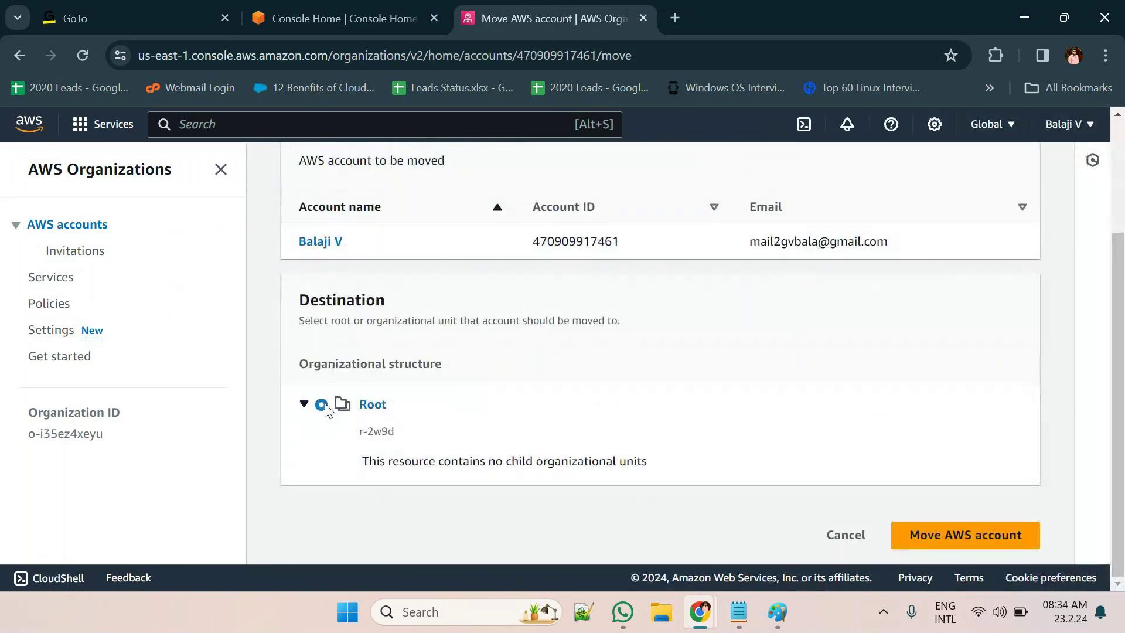
pyautogui.click(931, 535)
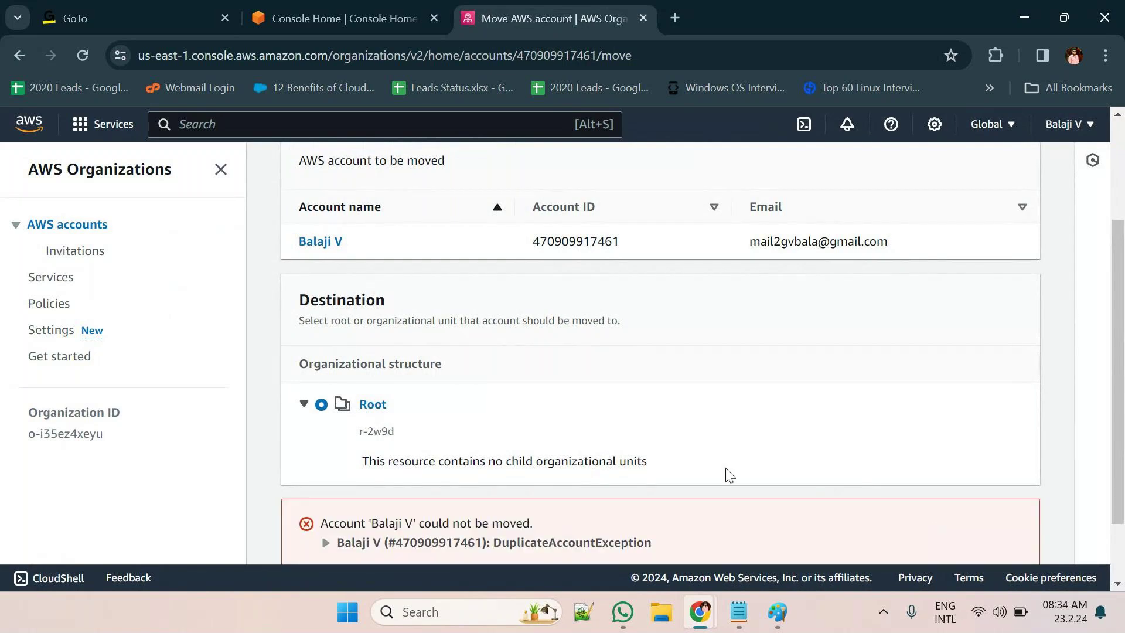
# Check the management account and Root details pages, then return to AWS accounts
pyautogui.scroll(3, 725, 469)
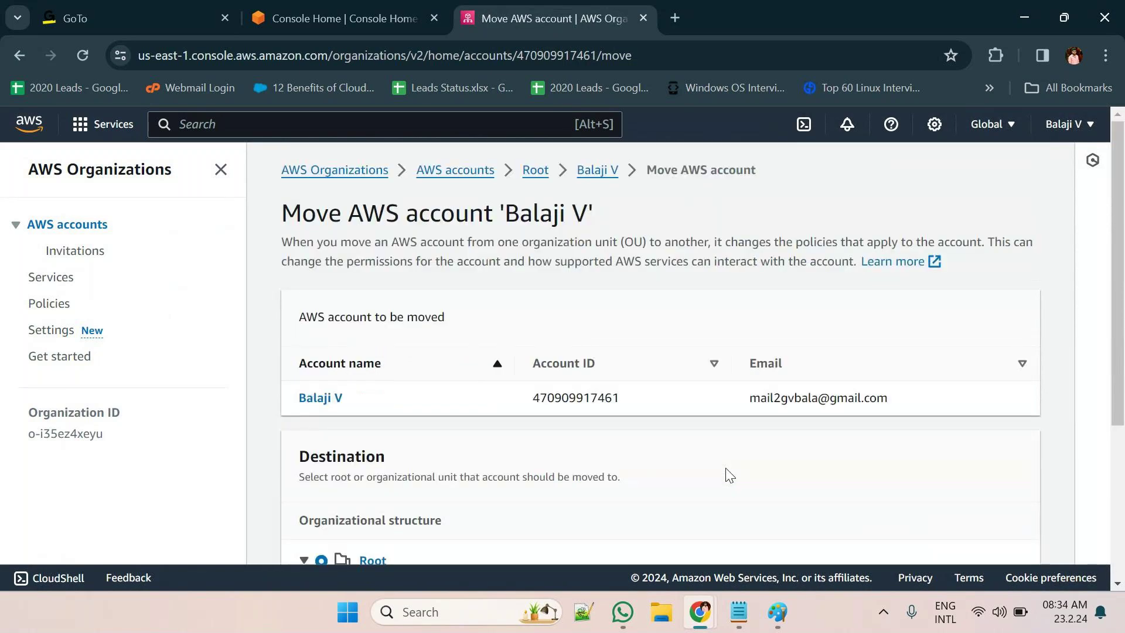
pyautogui.click(593, 177)
pyautogui.click(532, 173)
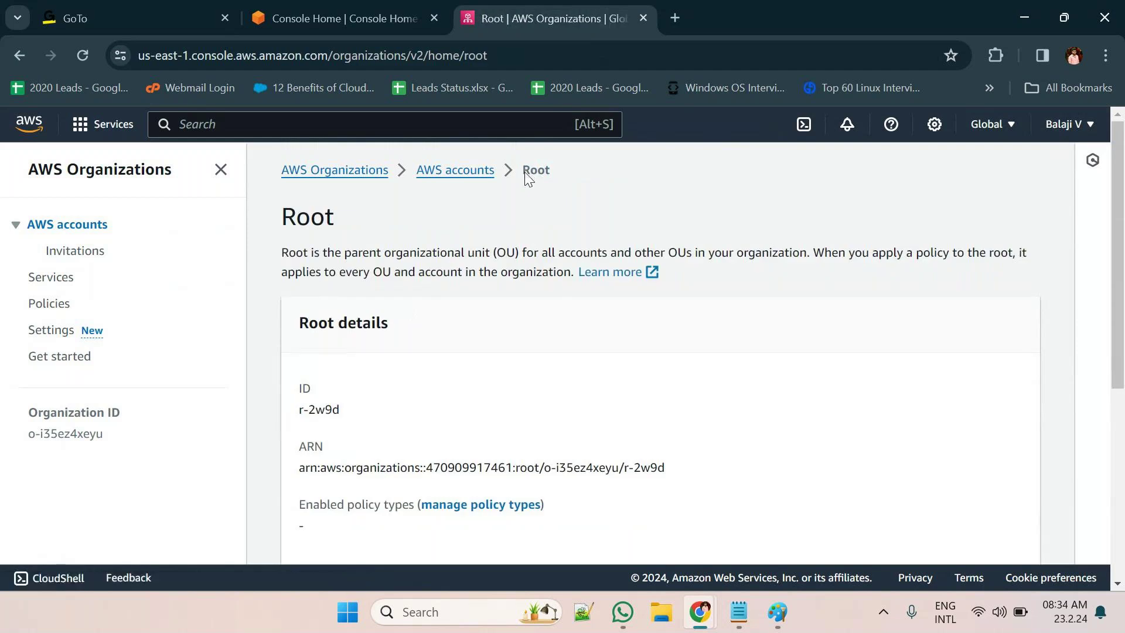
pyautogui.click(490, 171)
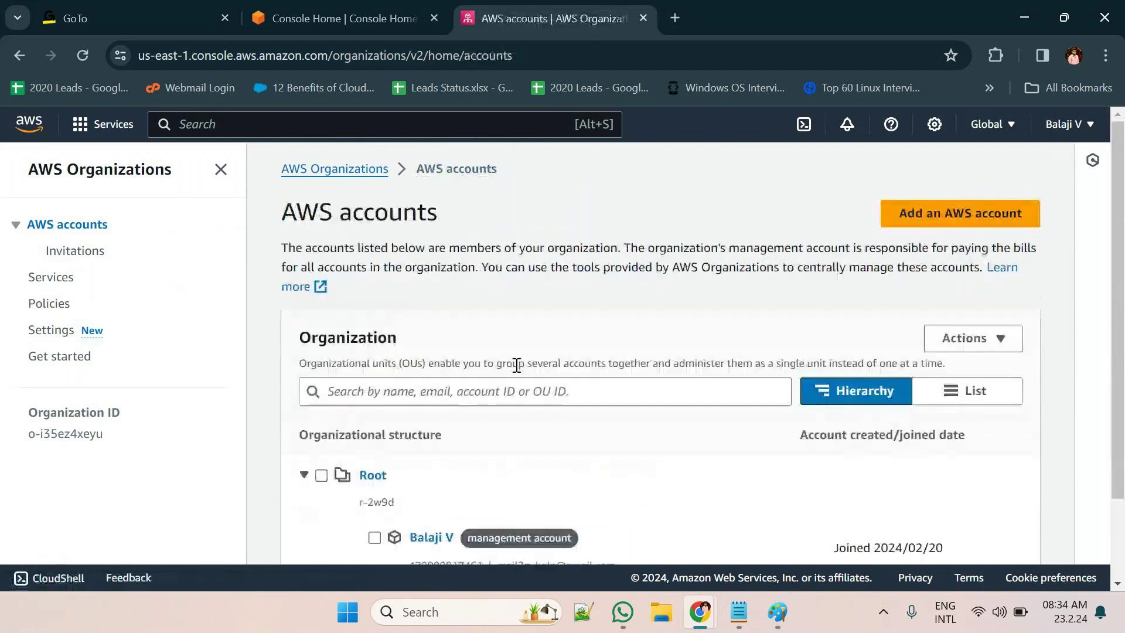
# Check the available Actions with nothing and then the member account selected
pyautogui.scroll(-1, 517, 364)
pyautogui.click(996, 264)
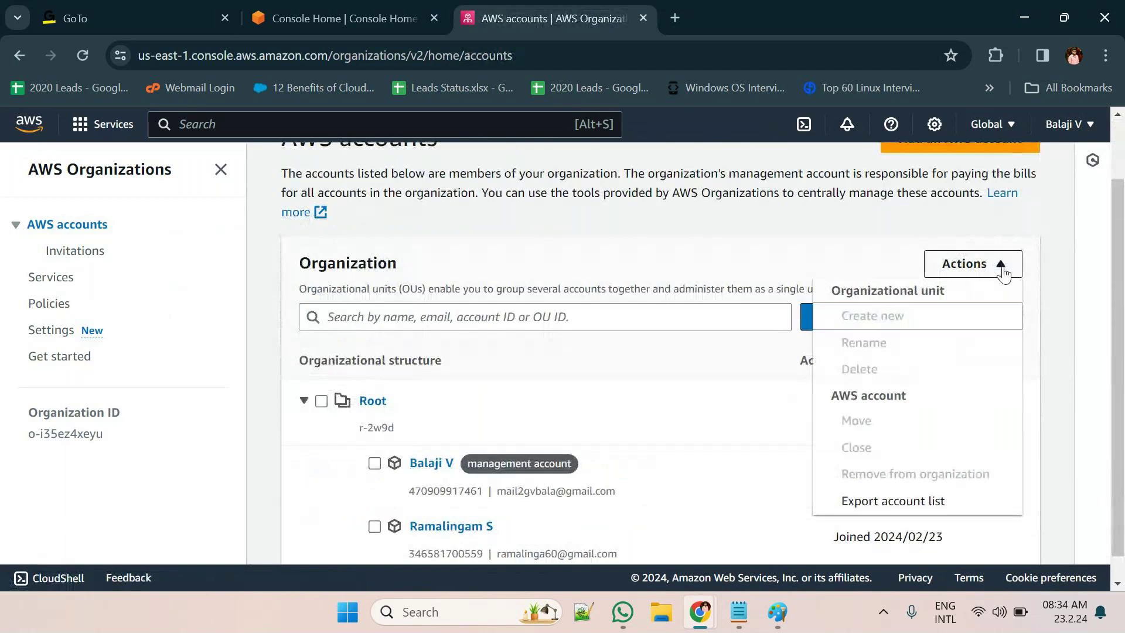
pyautogui.click(753, 450)
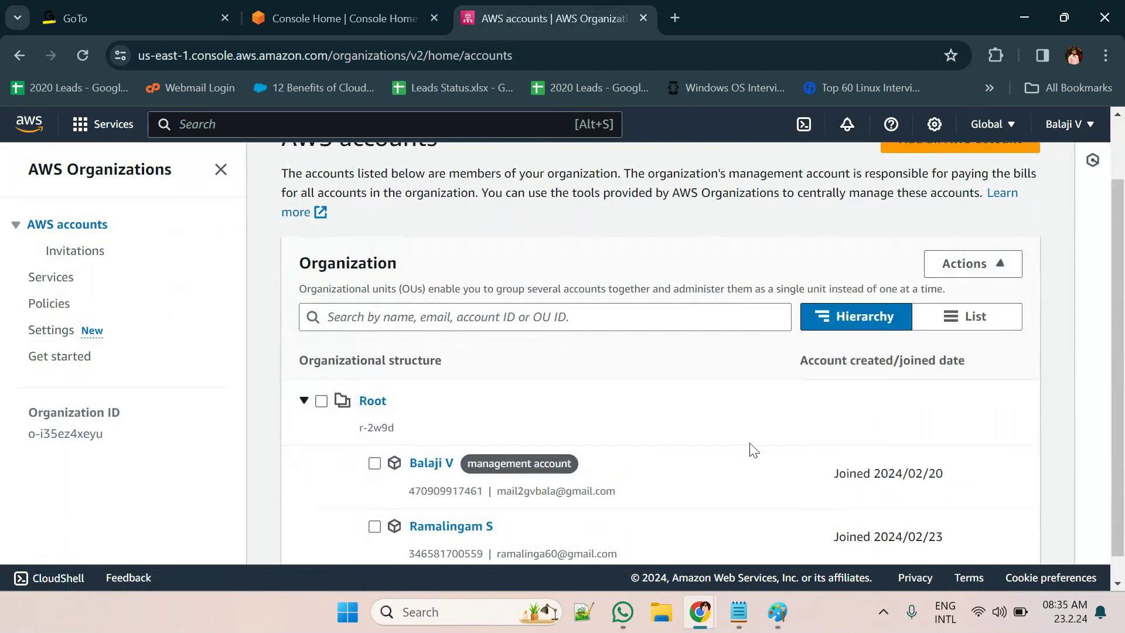
pyautogui.click(374, 527)
pyautogui.click(951, 263)
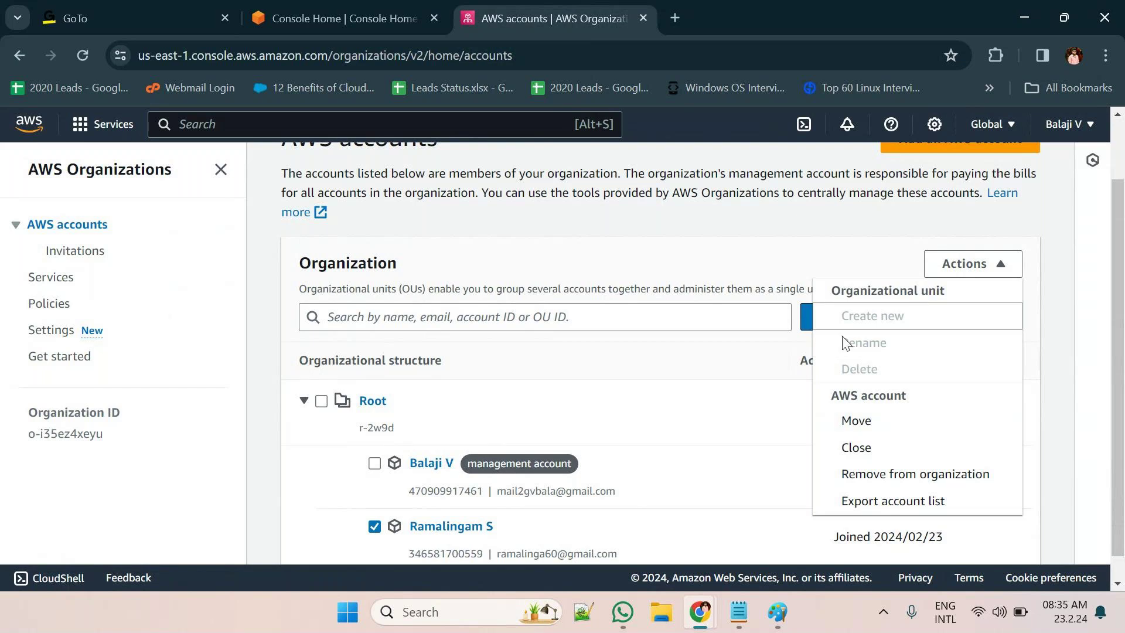
pyautogui.click(718, 410)
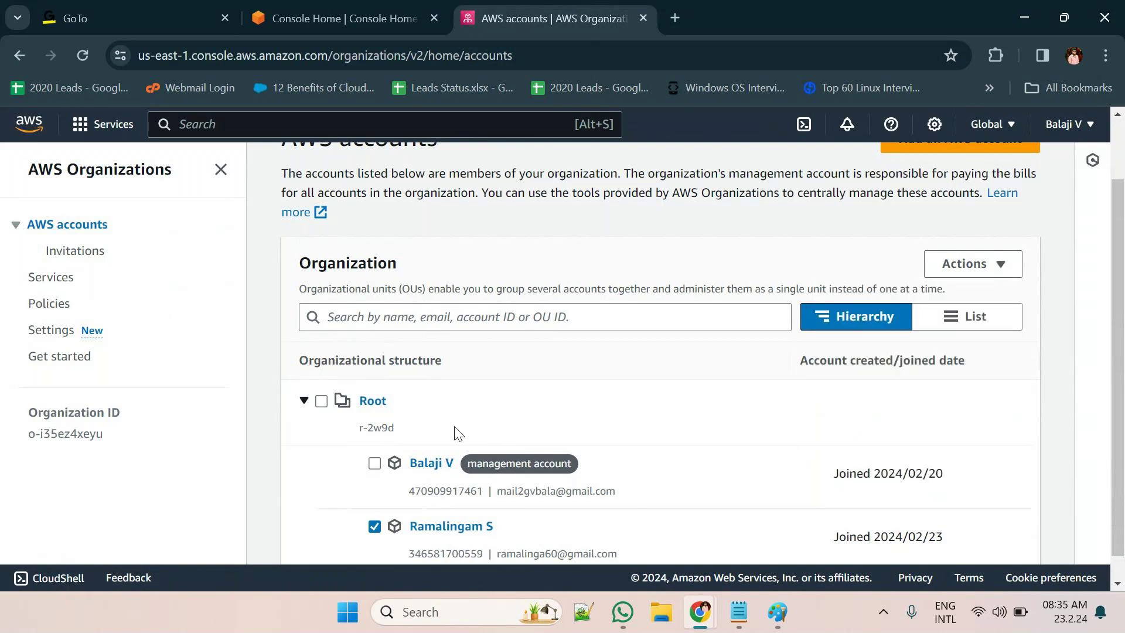
# Leave only Root selected, clearing the account selections, and open the Actions menu
pyautogui.click(375, 465)
pyautogui.click(374, 527)
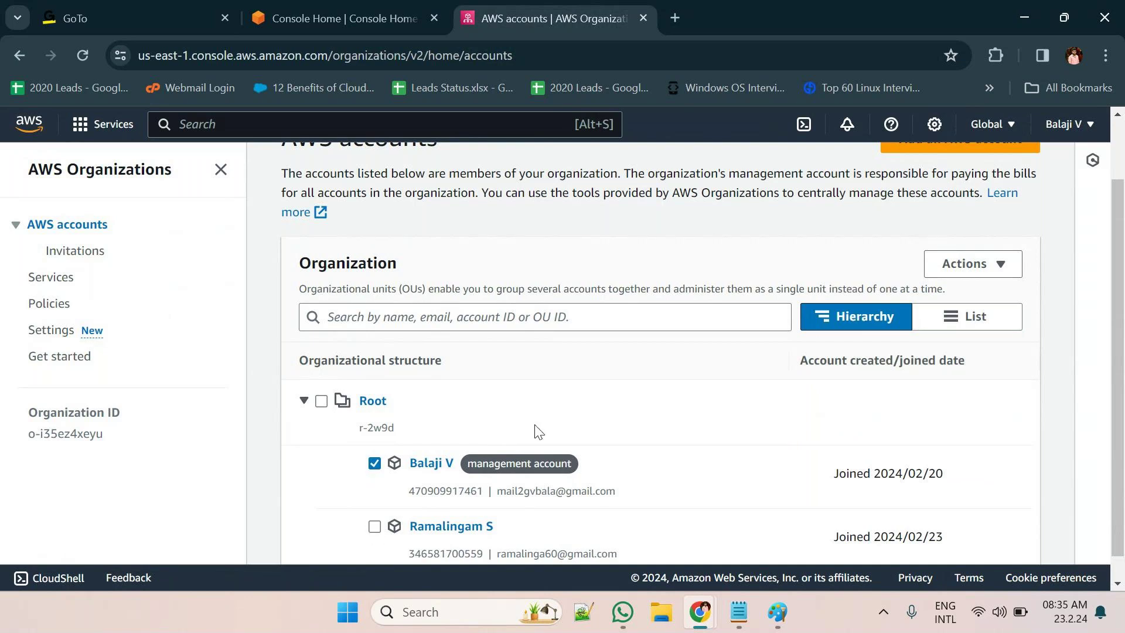
pyautogui.click(990, 267)
pyautogui.click(810, 343)
pyautogui.click(321, 402)
pyautogui.click(374, 463)
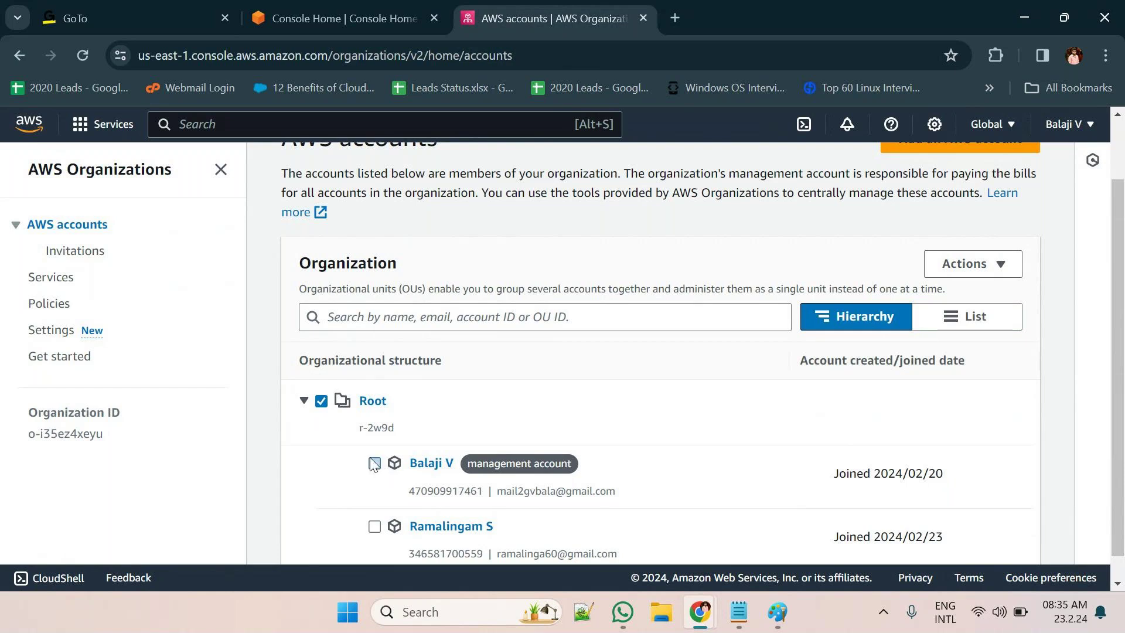
pyautogui.click(982, 264)
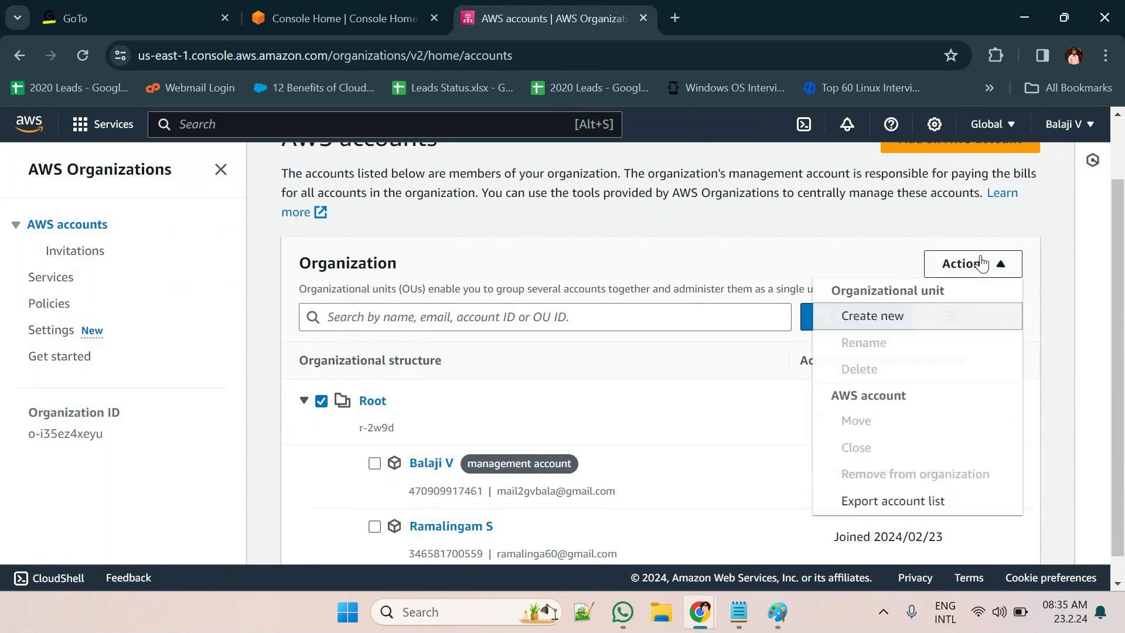
# Create a new organizational unit under Root named 'Production'
pyautogui.click(898, 327)
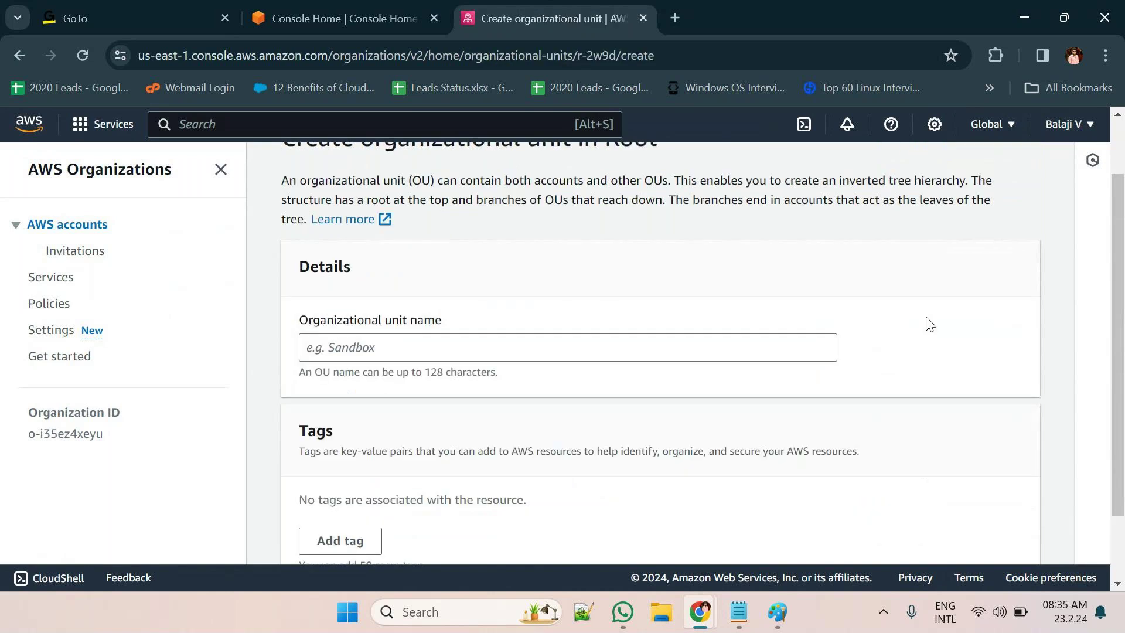
pyautogui.click(417, 346)
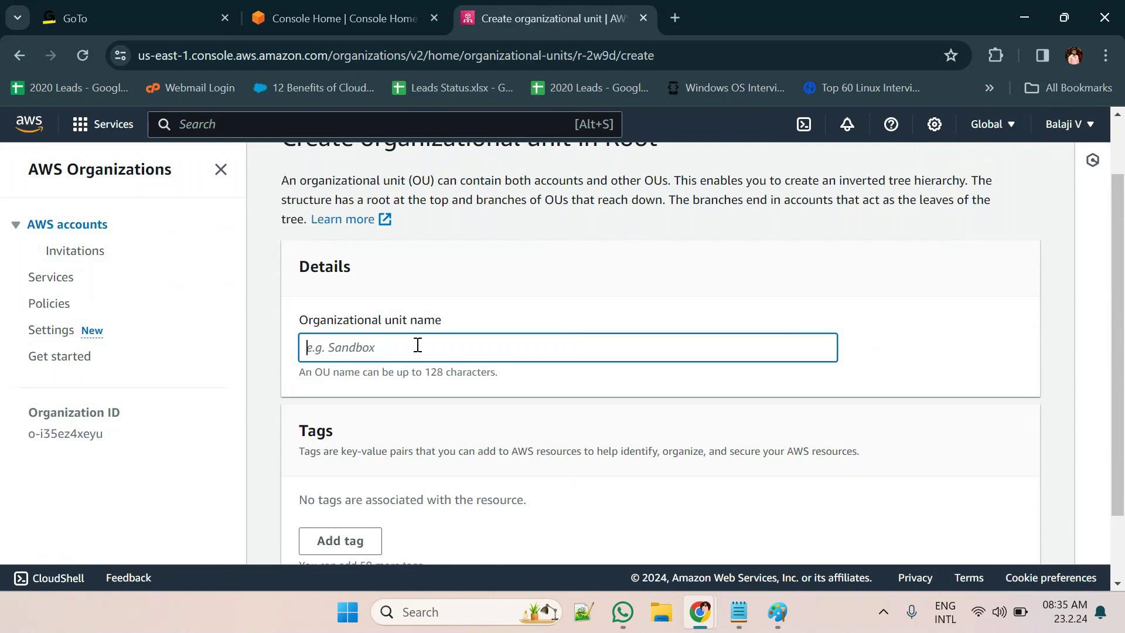
pyautogui.write('Production')
pyautogui.scroll(-2, 542, 246)
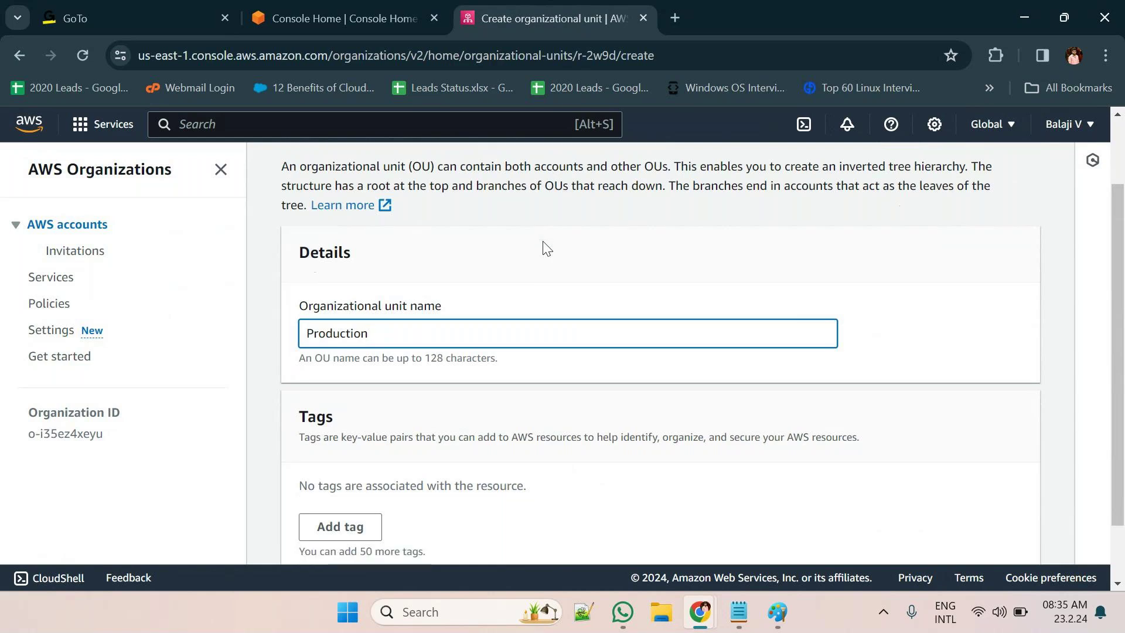
pyautogui.click(925, 535)
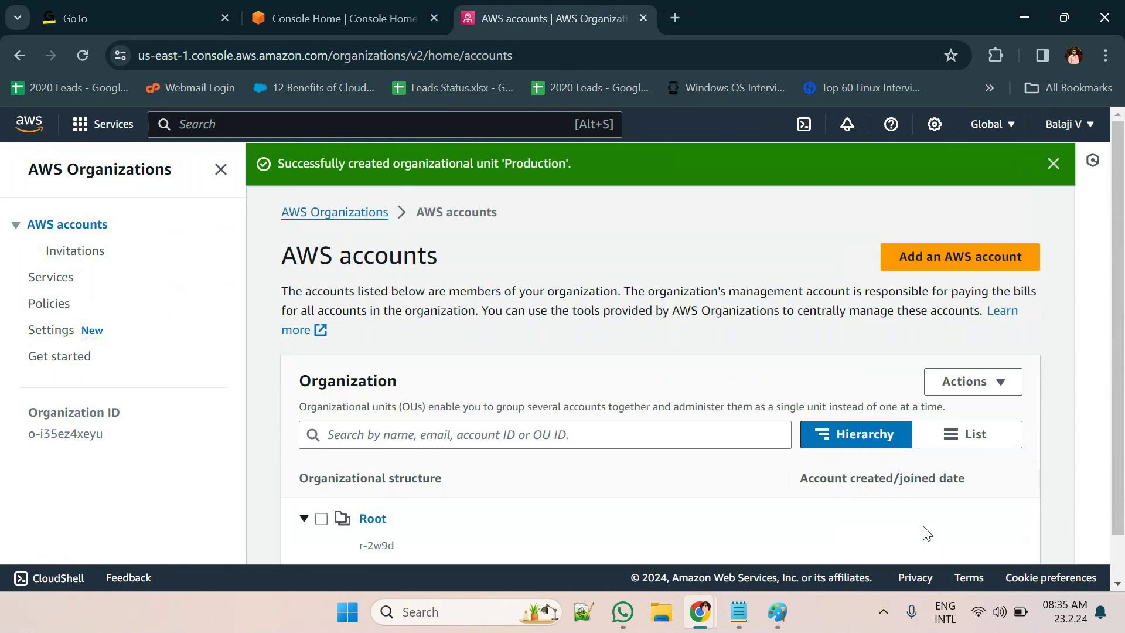
# Select the member account, choose Actions > Move, and move it into Production
pyautogui.scroll(-3, 598, 474)
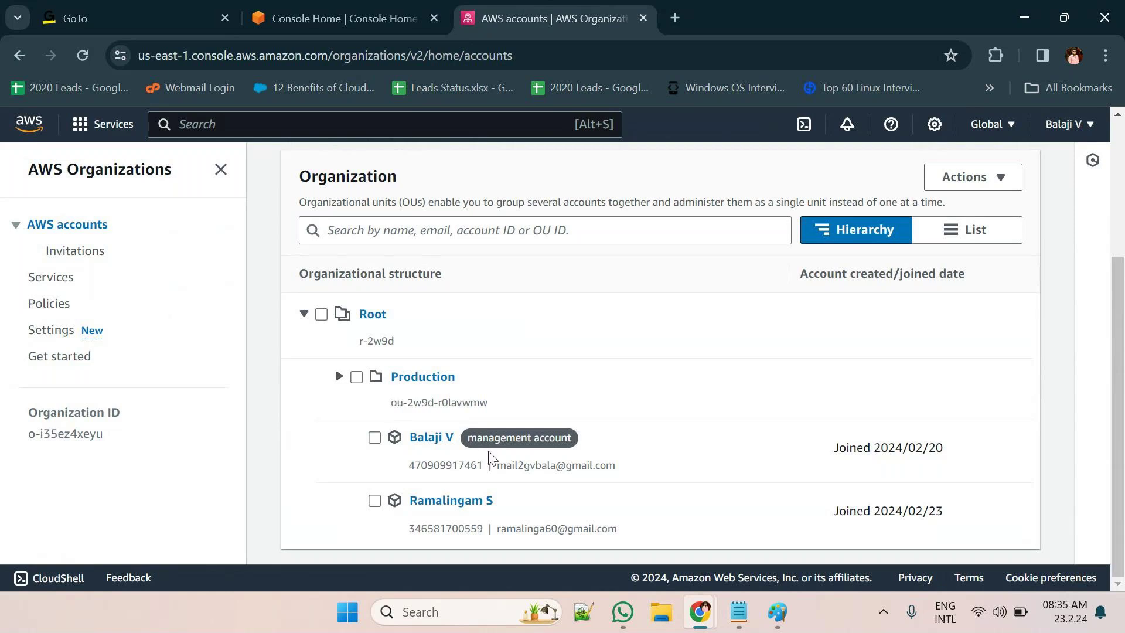
pyautogui.click(376, 501)
pyautogui.click(968, 187)
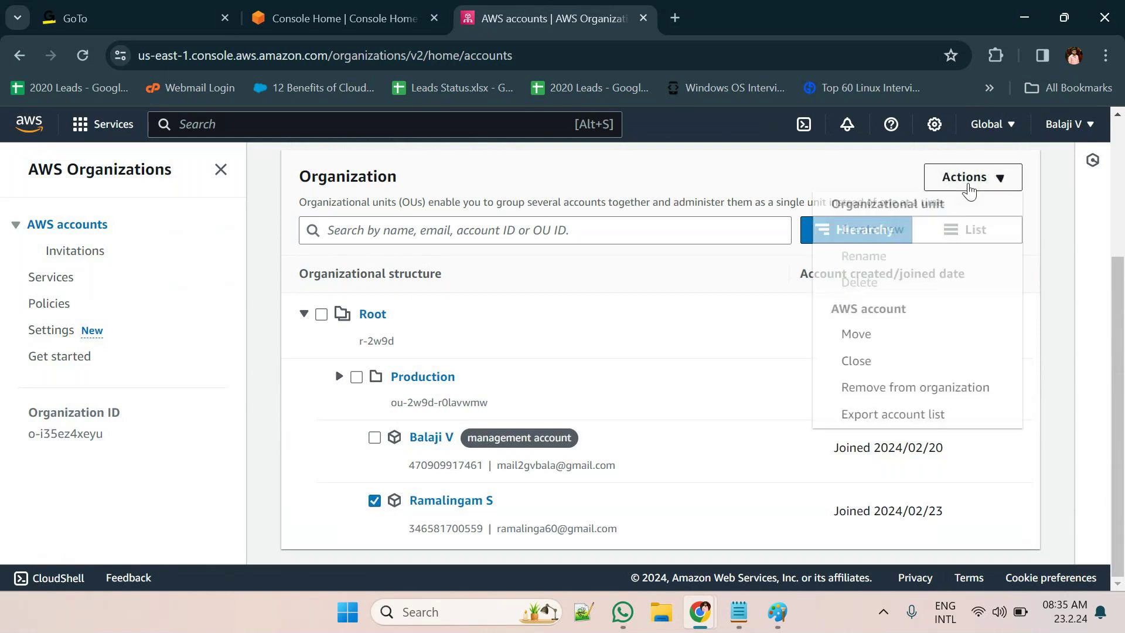
pyautogui.click(906, 333)
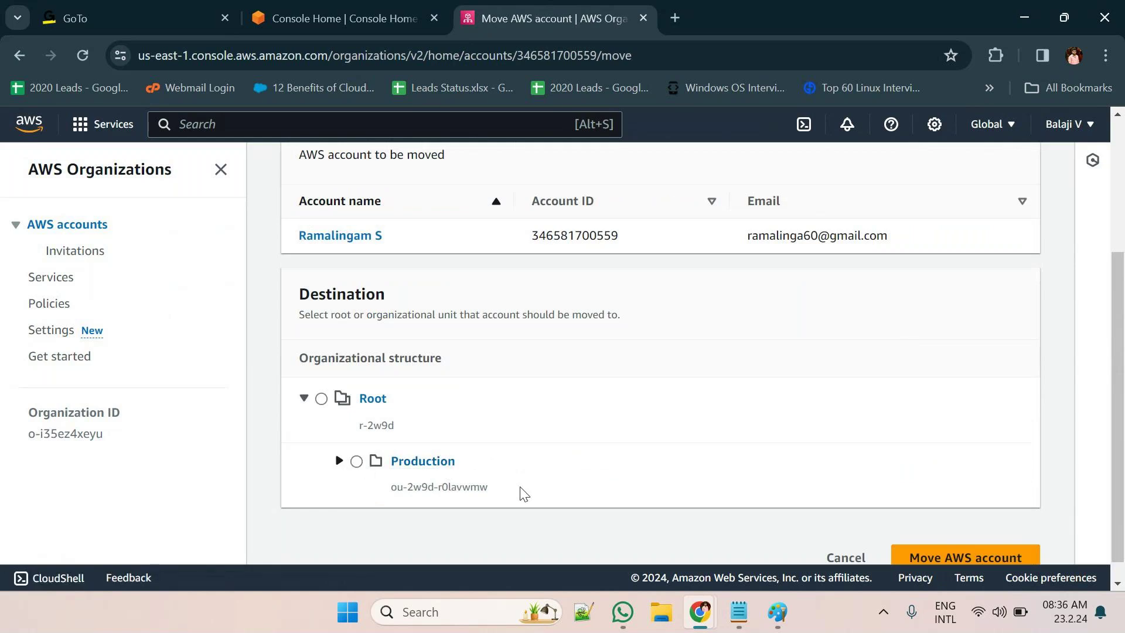
pyautogui.click(358, 461)
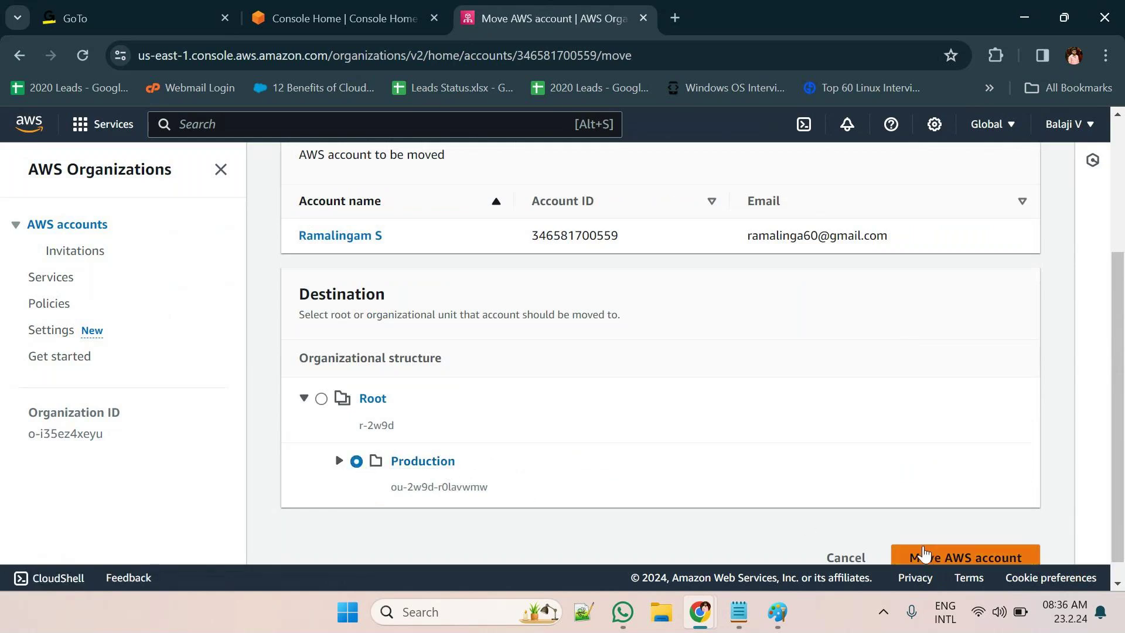
pyautogui.click(935, 557)
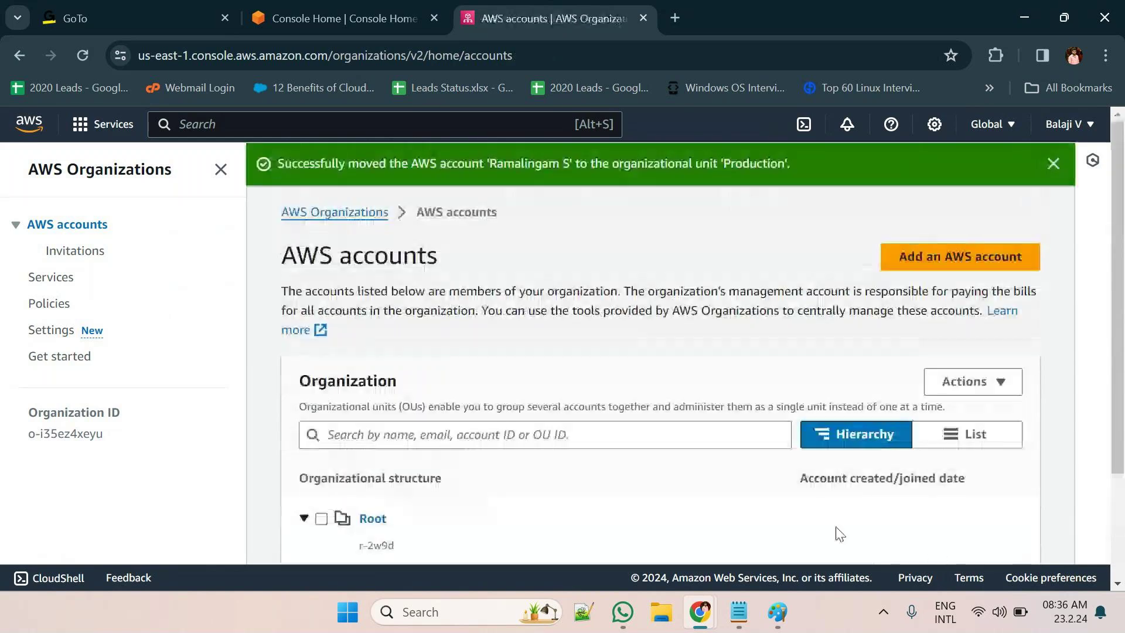
pyautogui.scroll(-2, 705, 469)
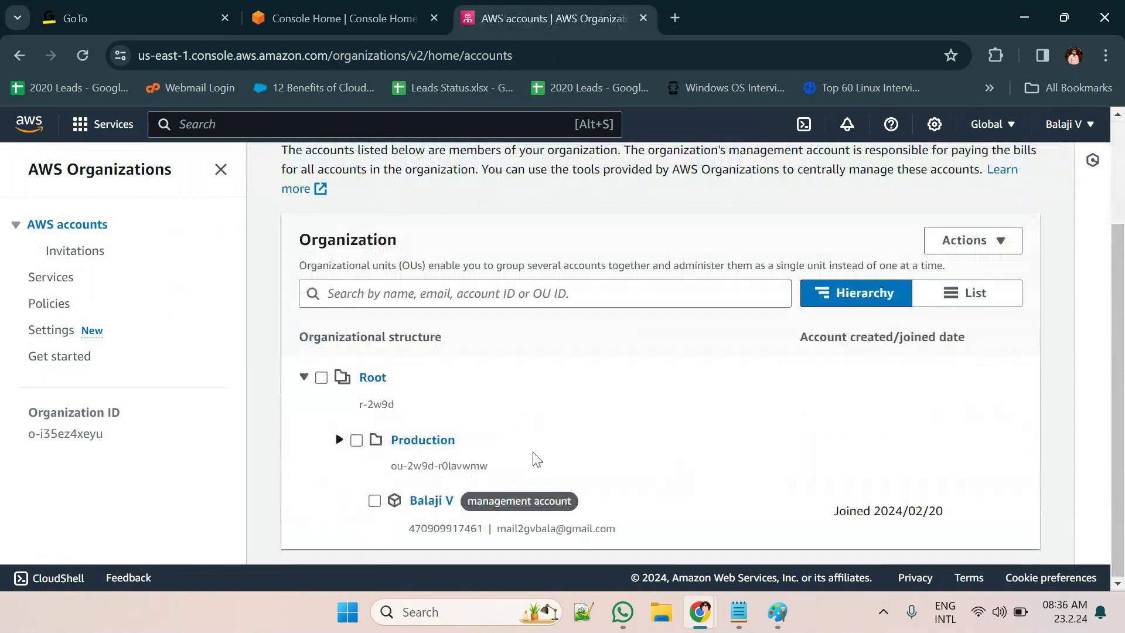
# Expand Production, select the member account inside it, and remove it from the organization
pyautogui.click(340, 441)
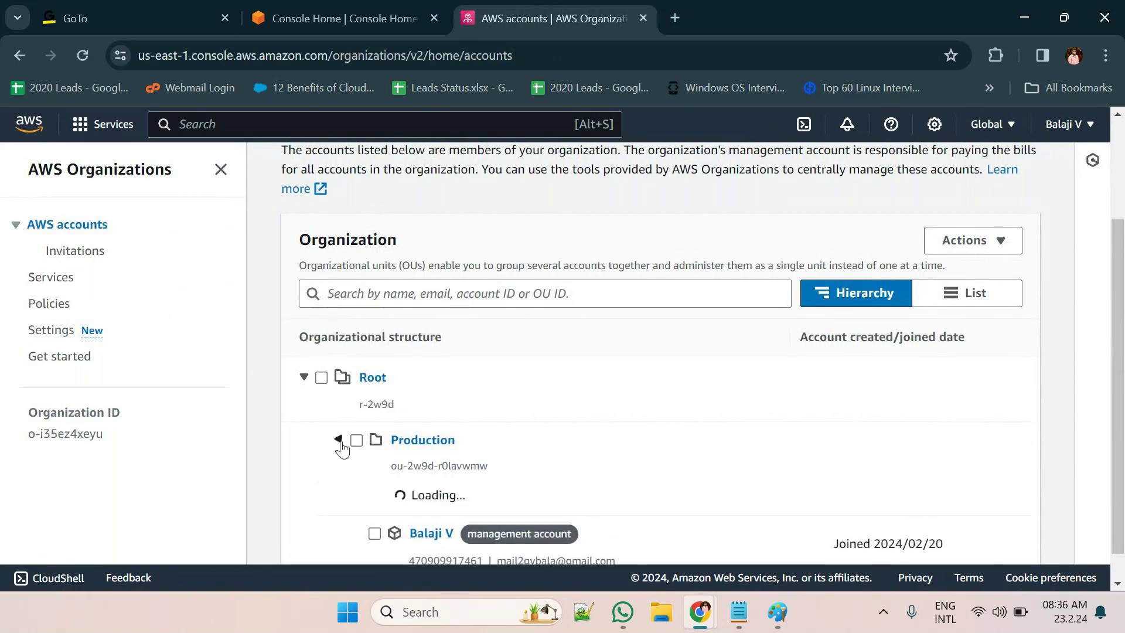
pyautogui.scroll(-1, 508, 485)
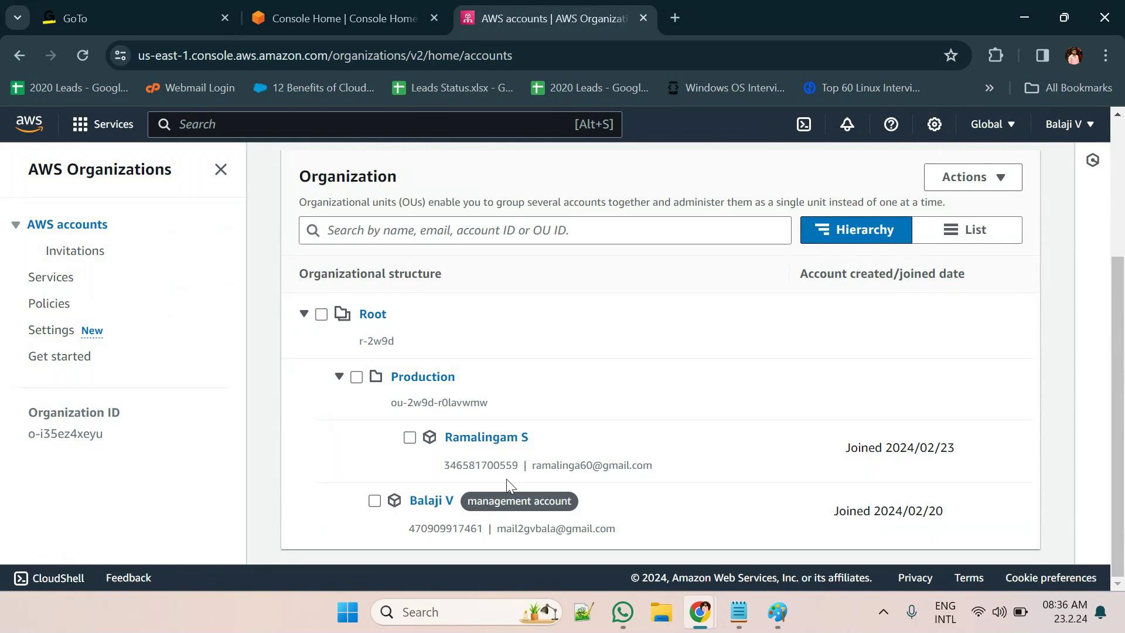
pyautogui.click(409, 439)
pyautogui.click(986, 177)
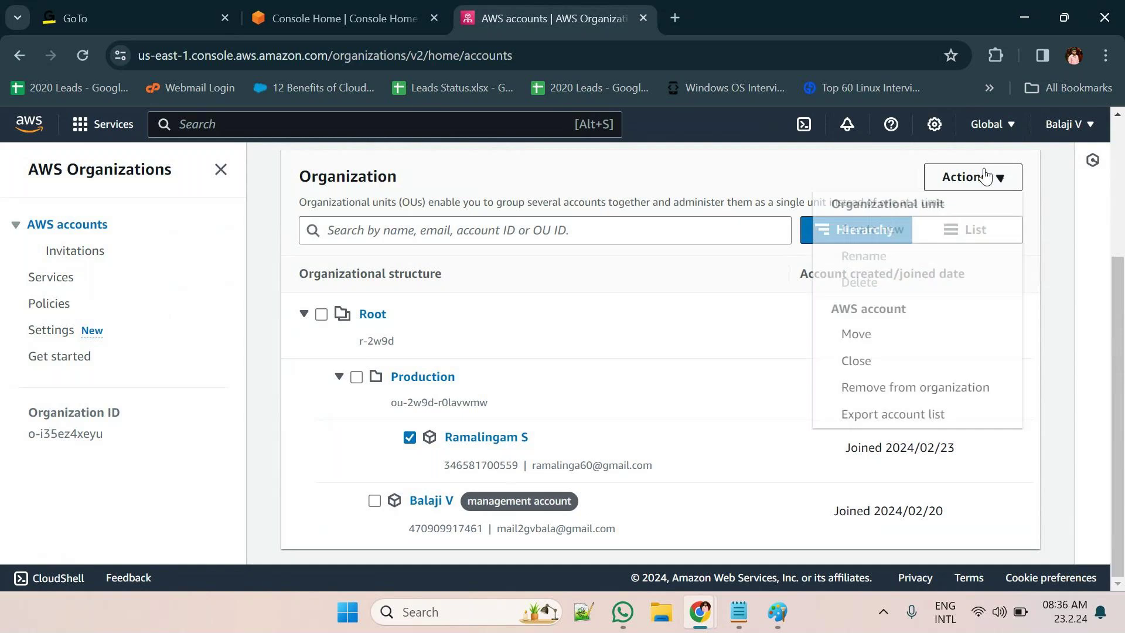
pyautogui.click(925, 386)
pyautogui.click(750, 534)
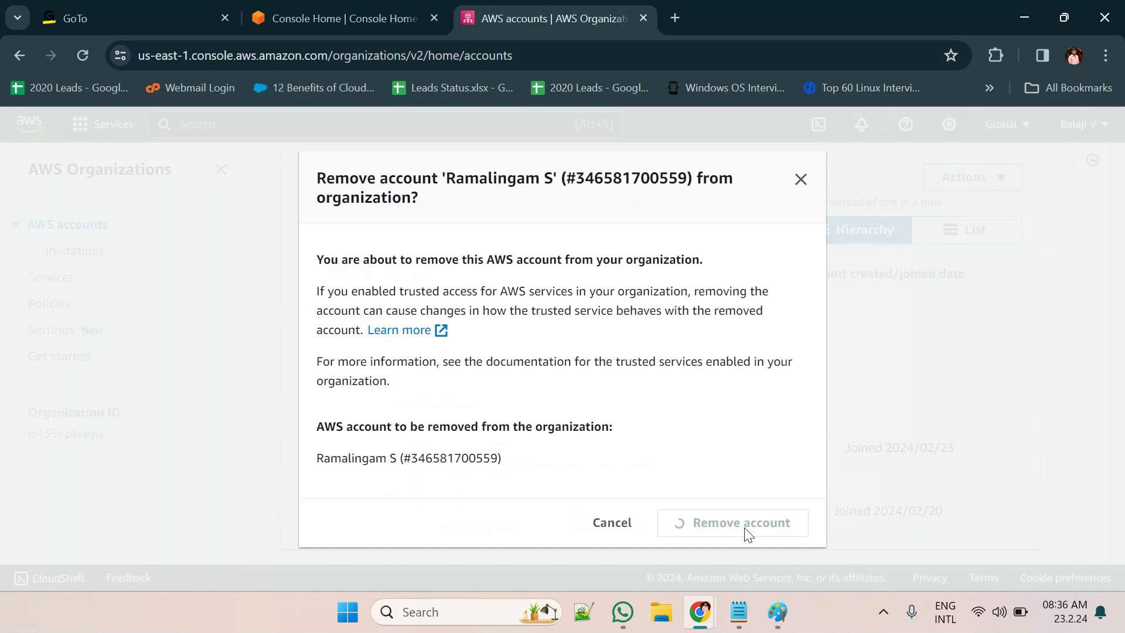
pyautogui.scroll(-3, 606, 476)
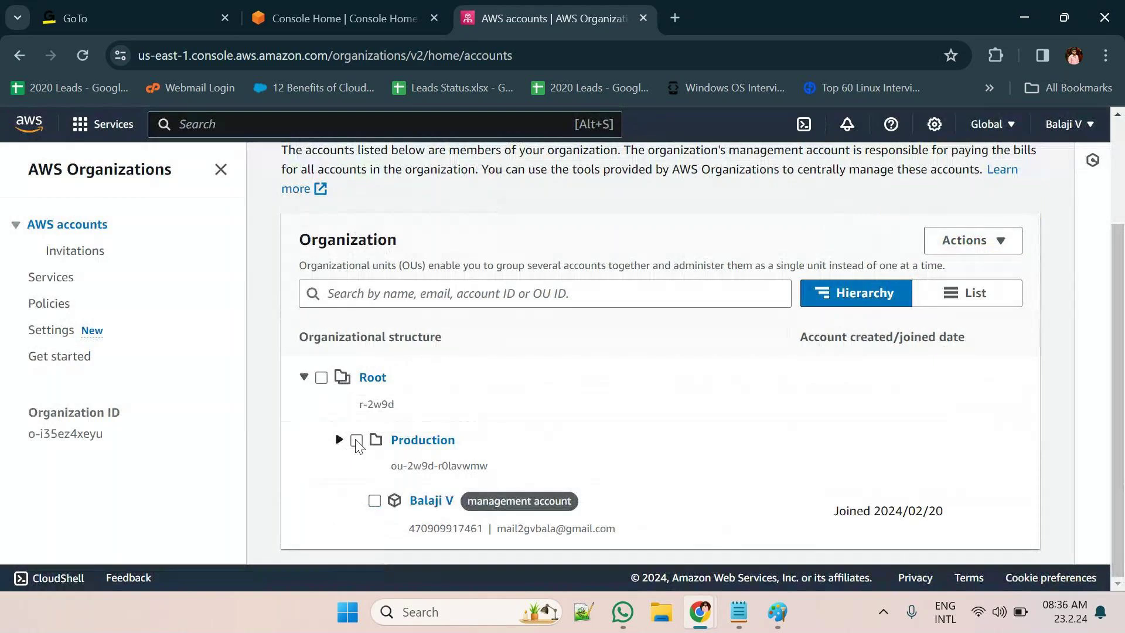
# Delete the Production OU, pasting 'Production' into the confirmation field
pyautogui.click(356, 441)
pyautogui.click(1003, 243)
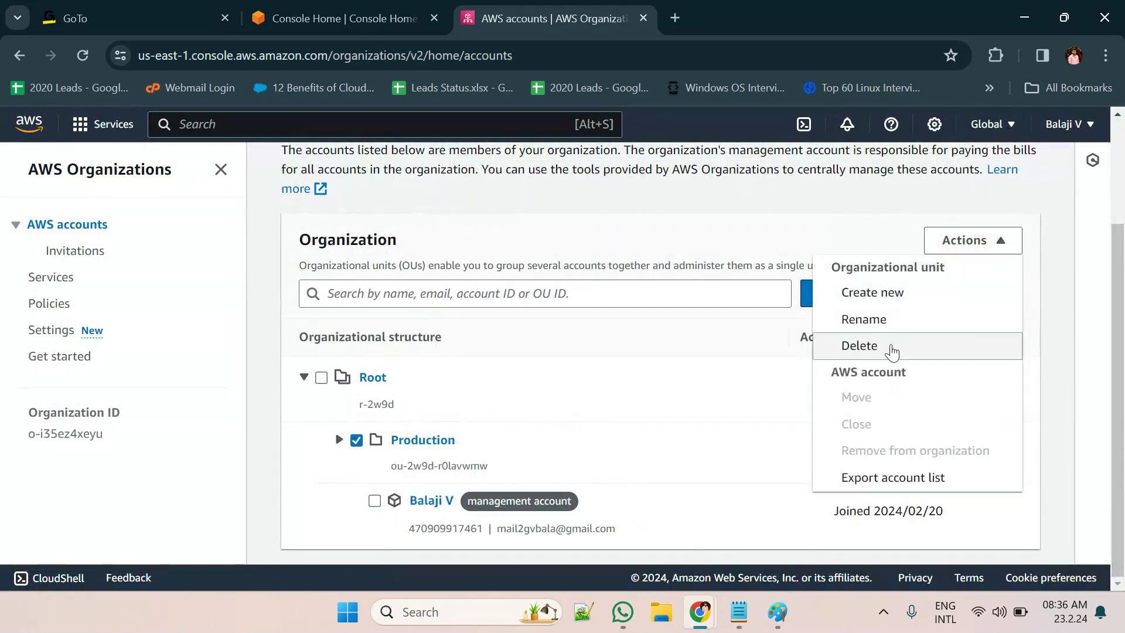
pyautogui.click(889, 349)
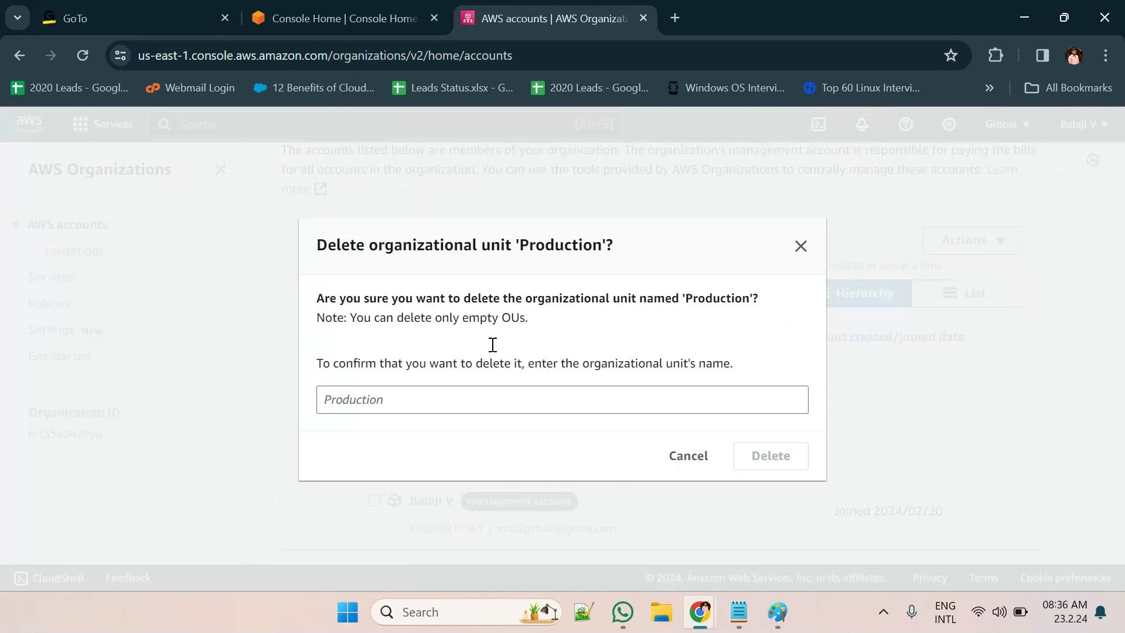
pyautogui.doubleClick(547, 249)
pyautogui.hotkey('ctrl', 'c')
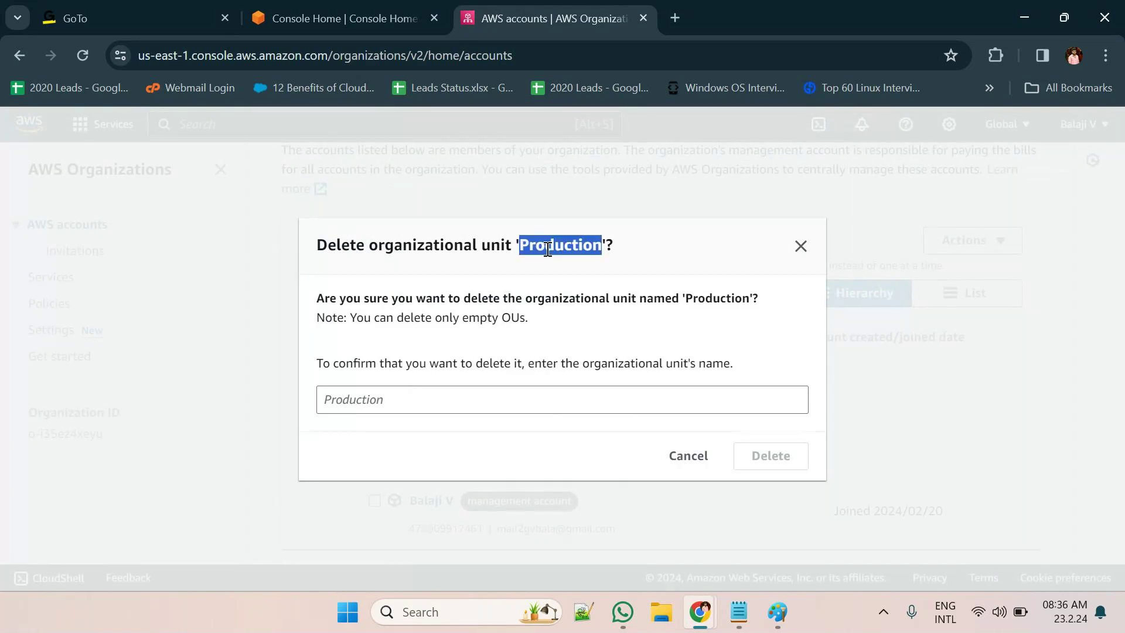
pyautogui.click(408, 406)
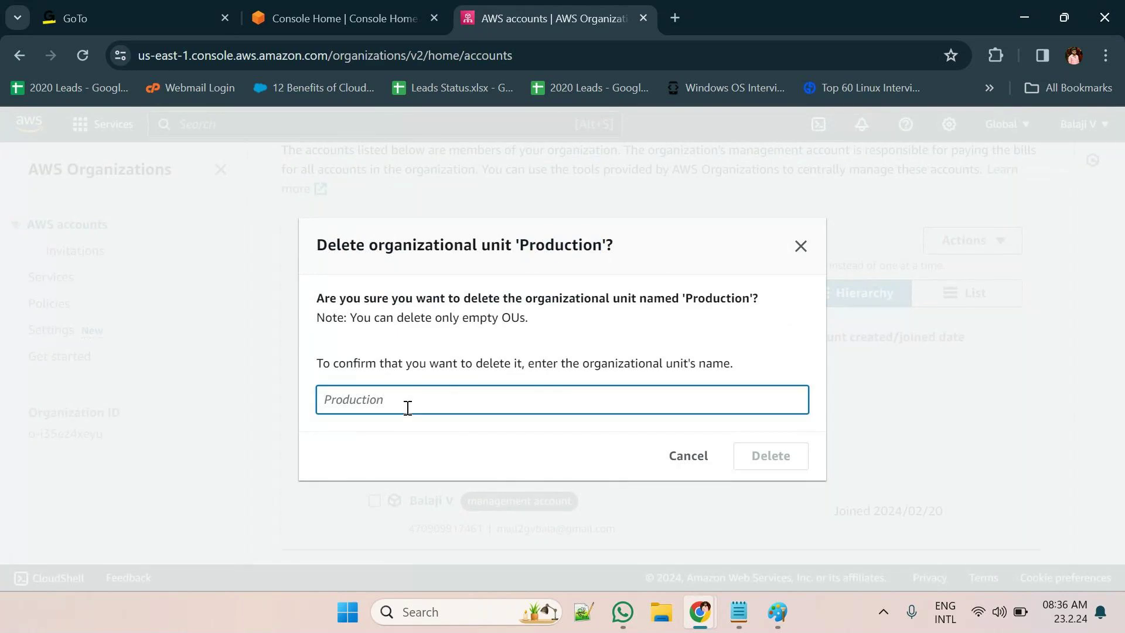
pyautogui.hotkey('ctrl', 'v')
pyautogui.click(760, 455)
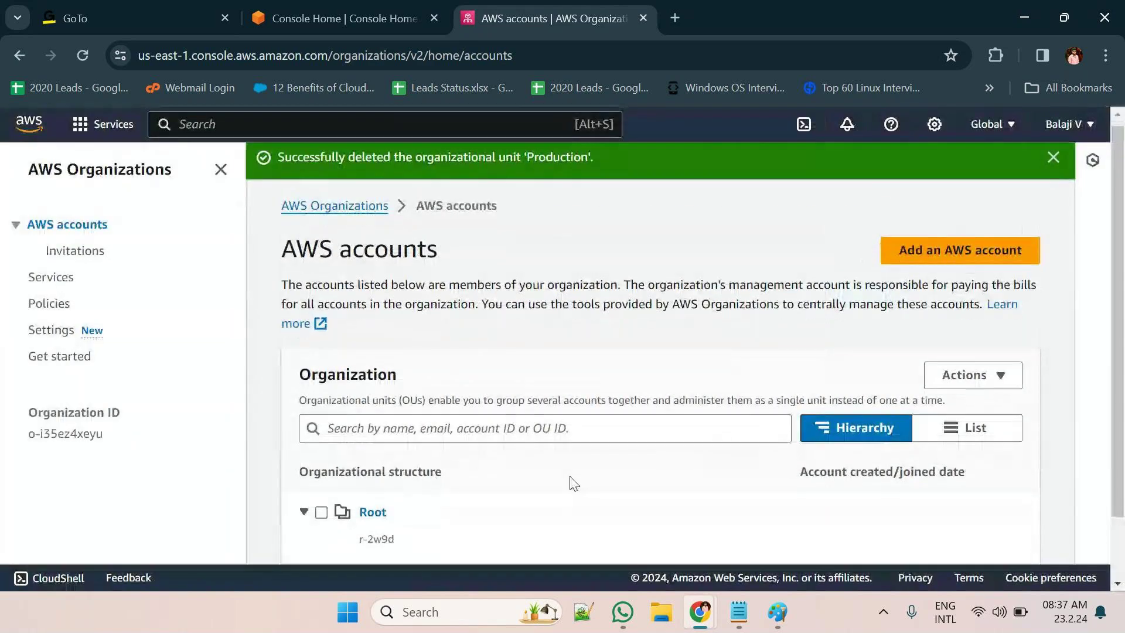
pyautogui.scroll(-2, 570, 477)
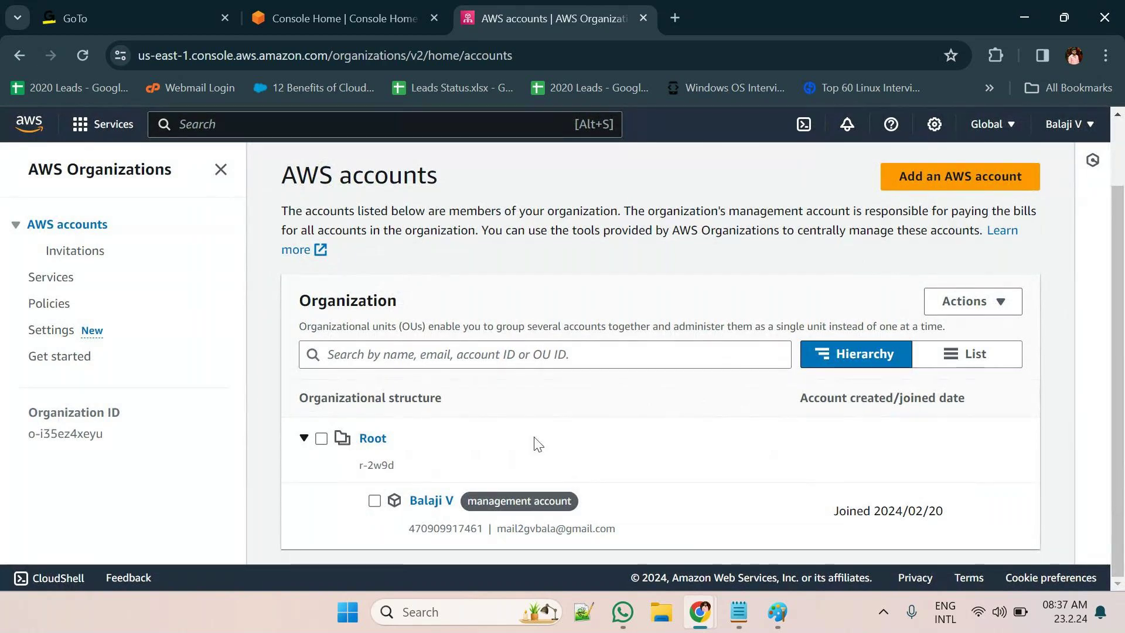
# Go via the Services page to Organizations Settings and scroll down to the Delete organization section
pyautogui.click(51, 279)
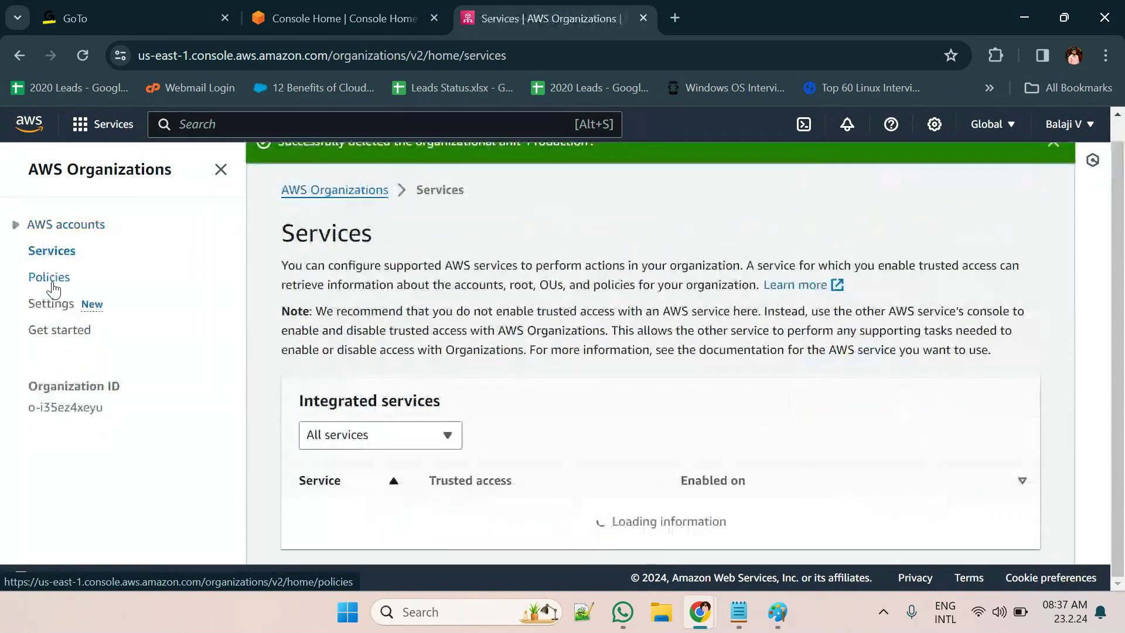
pyautogui.scroll(-5, 195, 374)
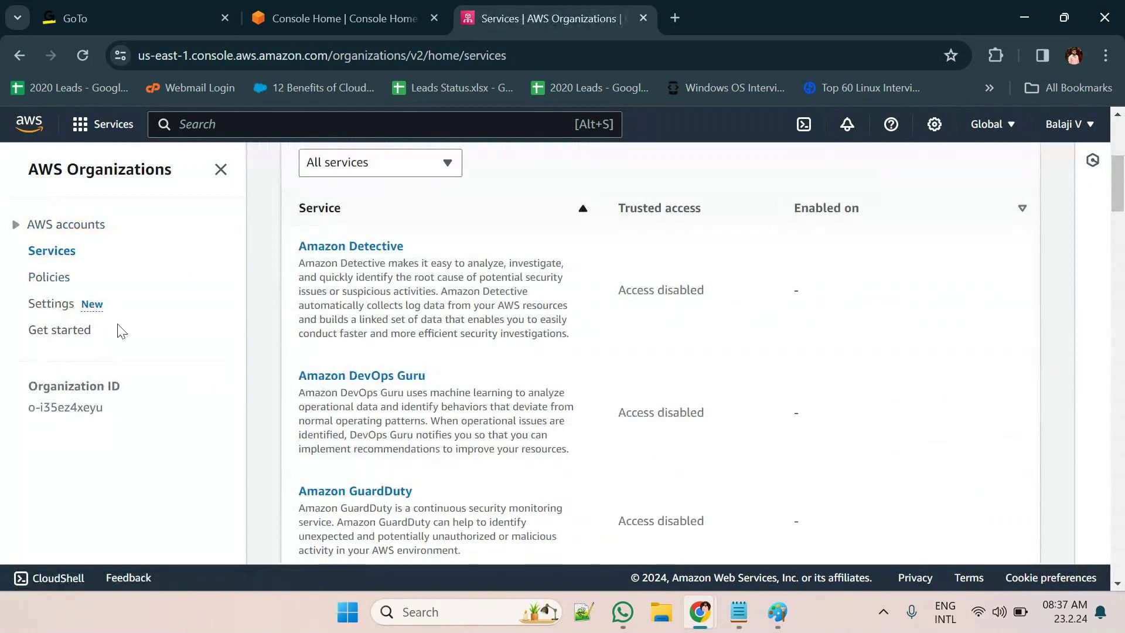
pyautogui.click(49, 304)
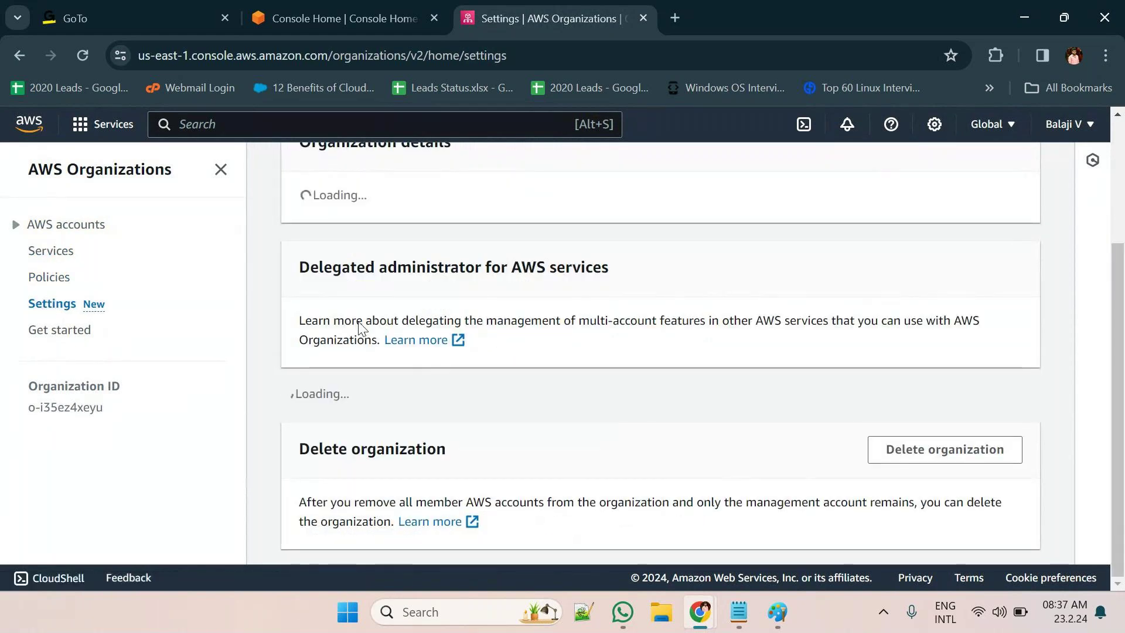
pyautogui.scroll(-3, 533, 368)
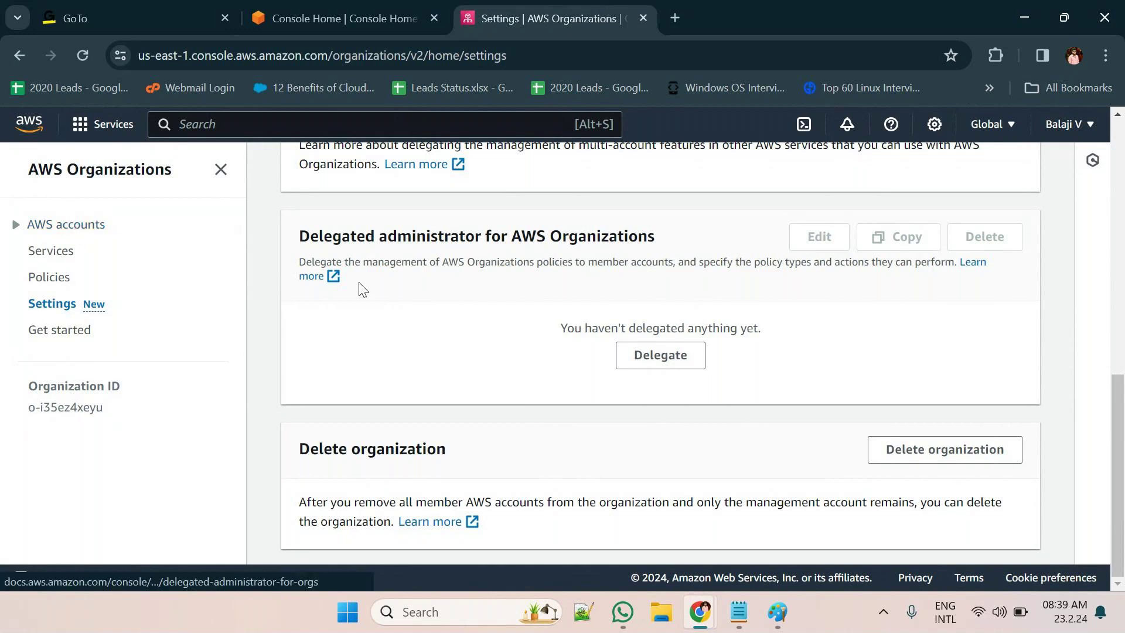
# Start deleting the organization and copy its organization ID from the confirmation dialog
pyautogui.scroll(5, 359, 289)
pyautogui.scroll(-4, 359, 287)
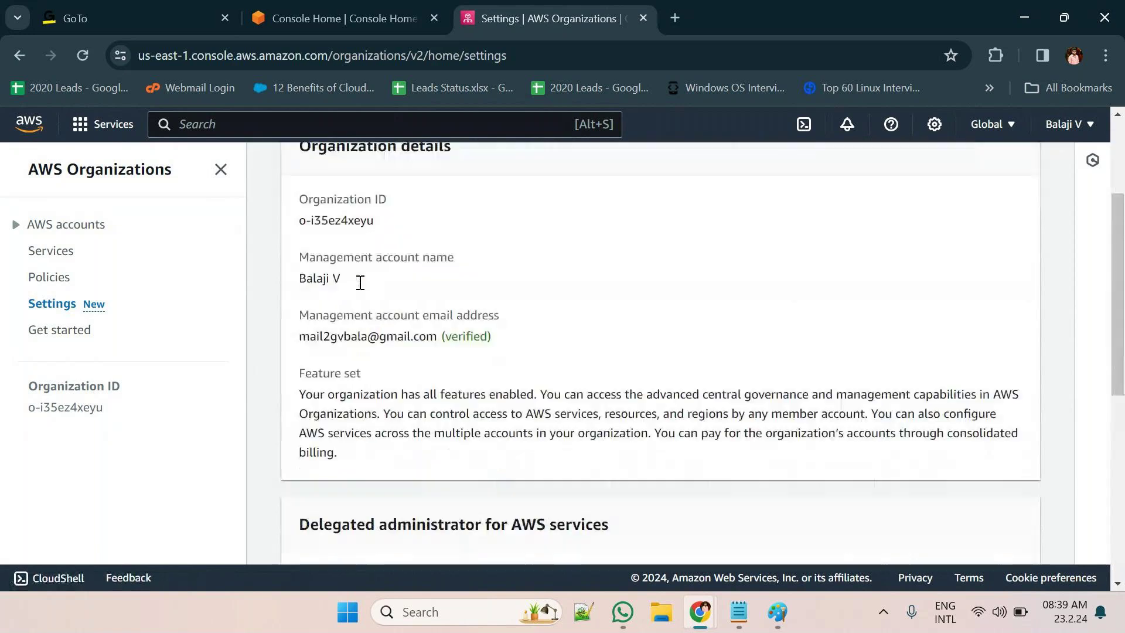
pyautogui.scroll(-6, 359, 287)
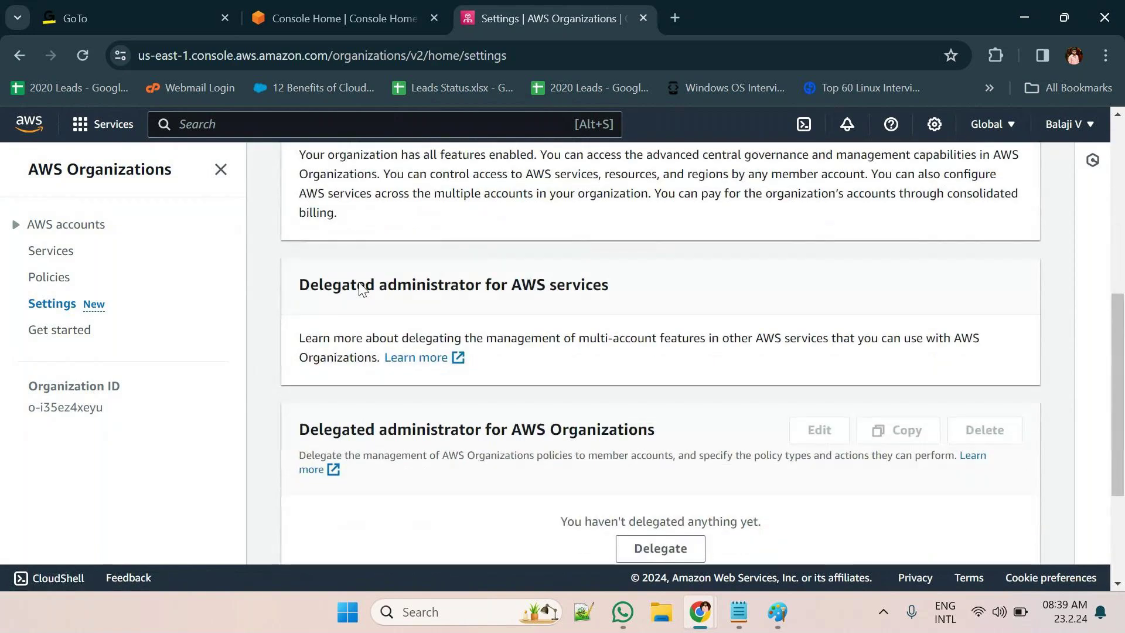
pyautogui.click(925, 464)
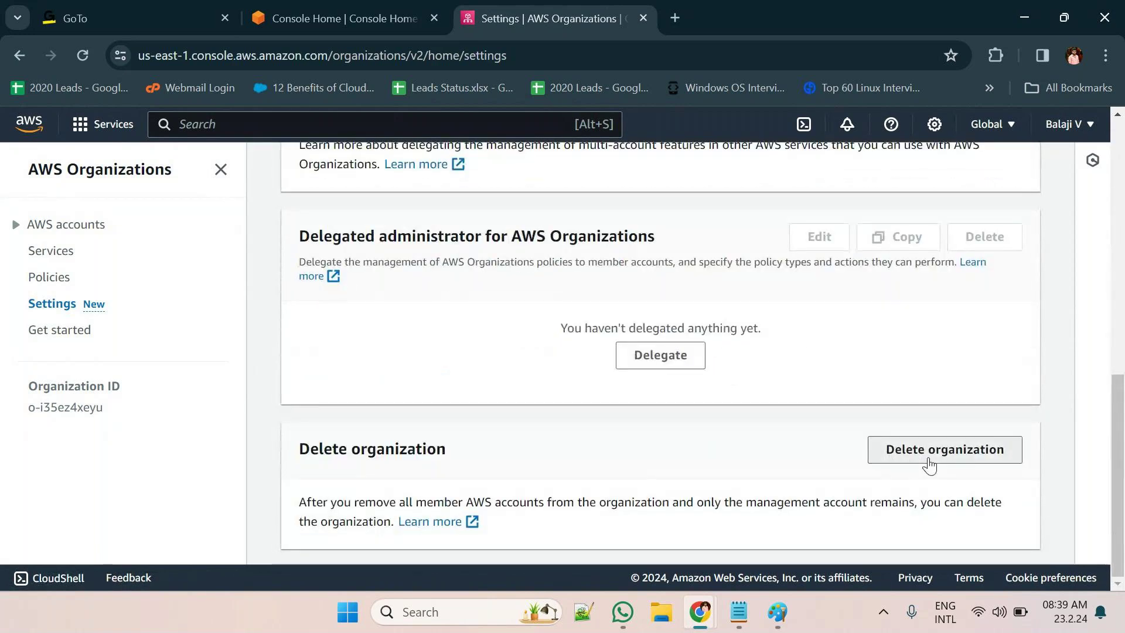
pyautogui.doubleClick(492, 370)
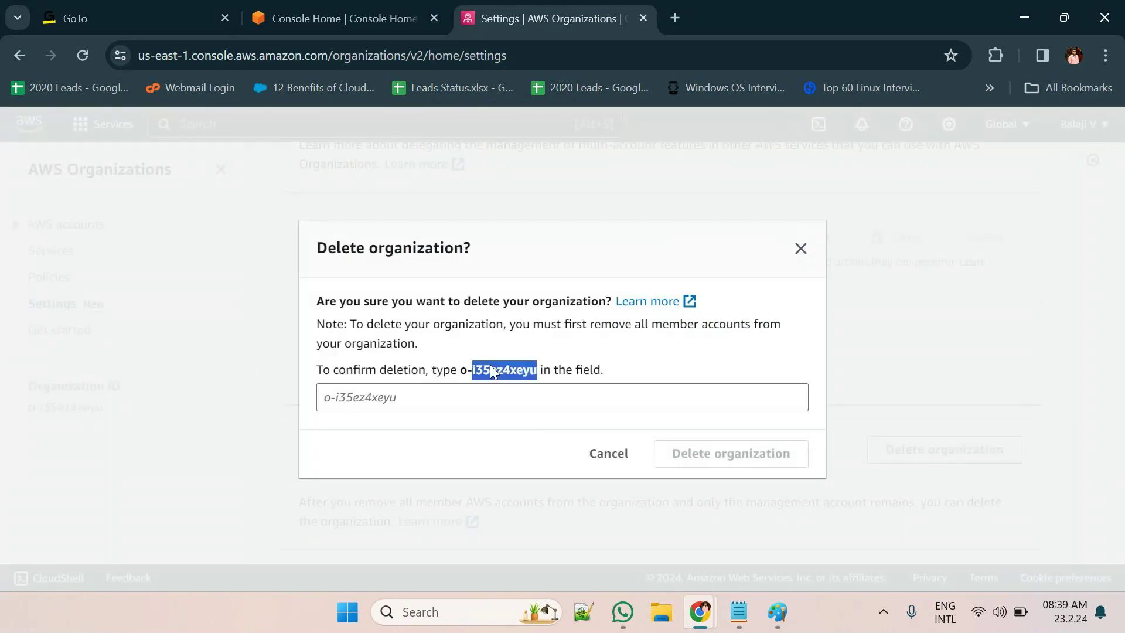
pyautogui.click(490, 364)
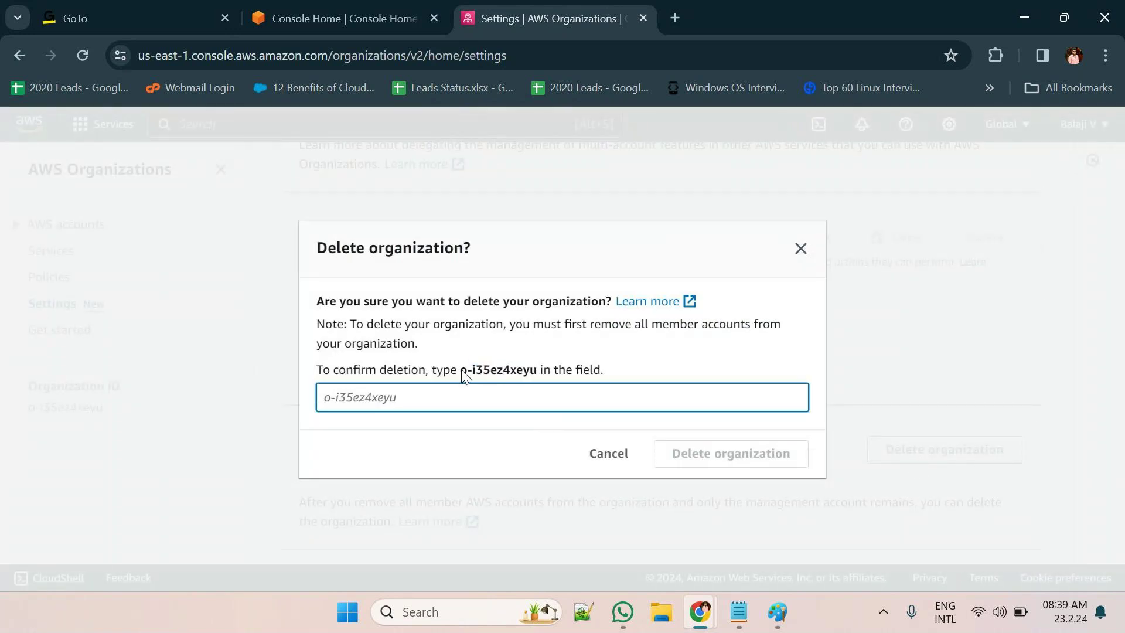
pyautogui.moveTo(460, 370); pyautogui.dragTo(537, 378)
pyautogui.hotkey('ctrl', 'c')
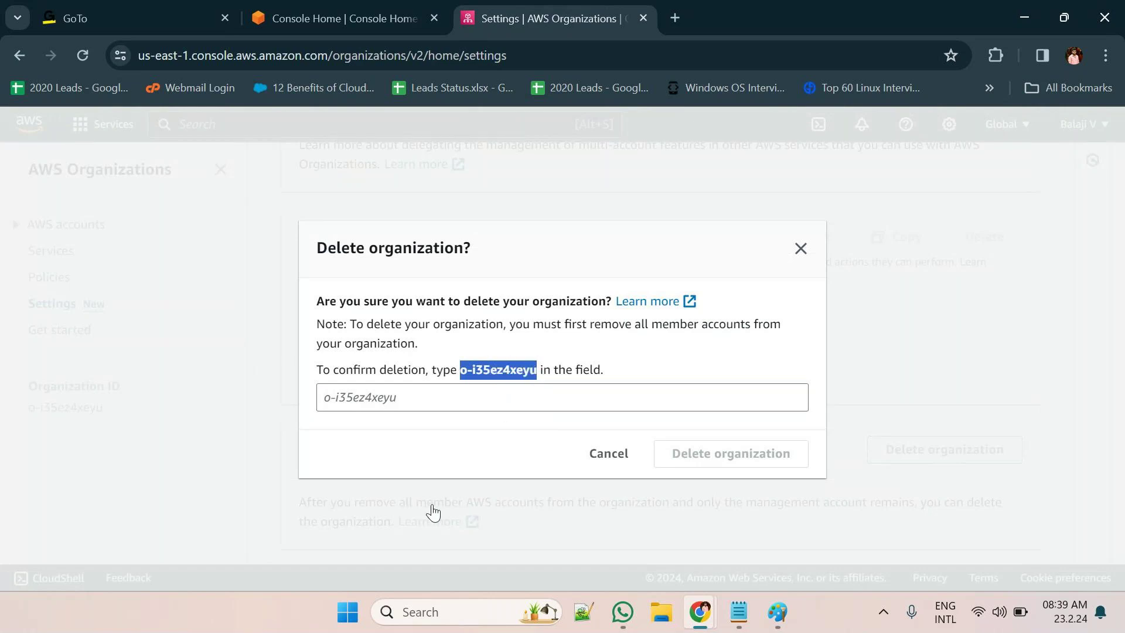
# Paste the organization ID to confirm the deletion, then return to the GoTo meeting window
pyautogui.click(411, 391)
pyautogui.hotkey('ctrl', 'v')
pyautogui.click(715, 457)
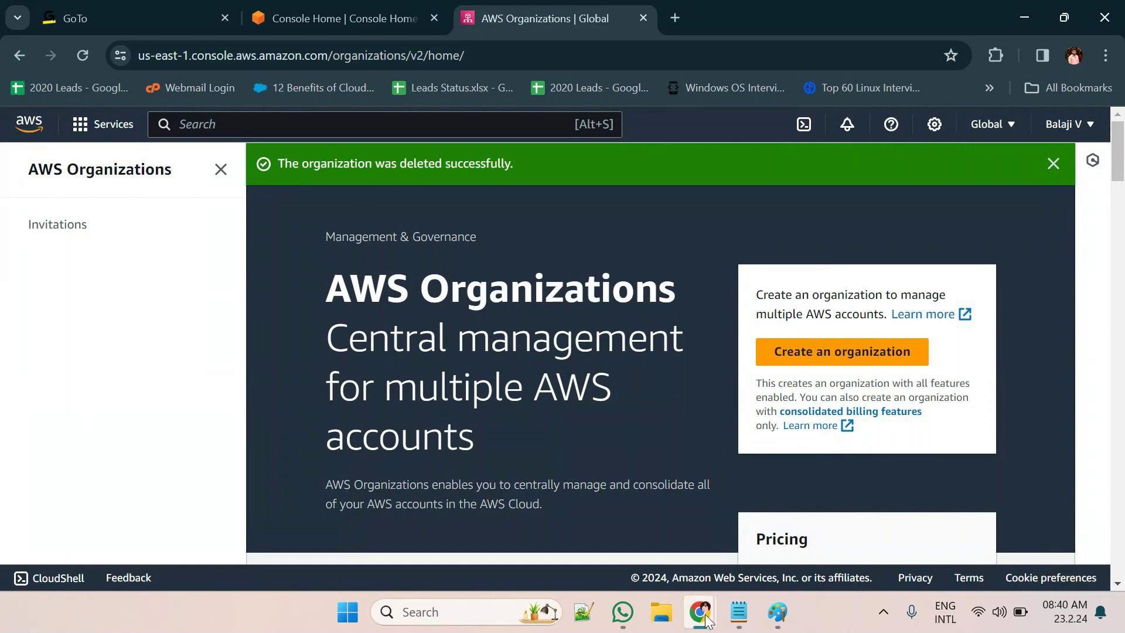
pyautogui.moveTo(709, 618)
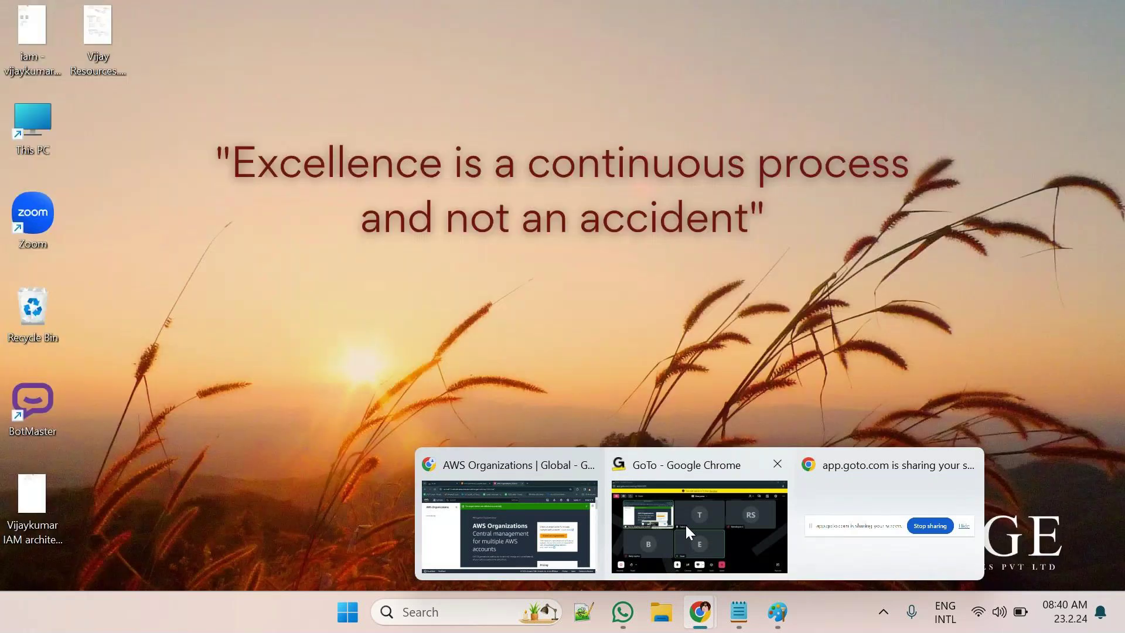
pyautogui.click(685, 522)
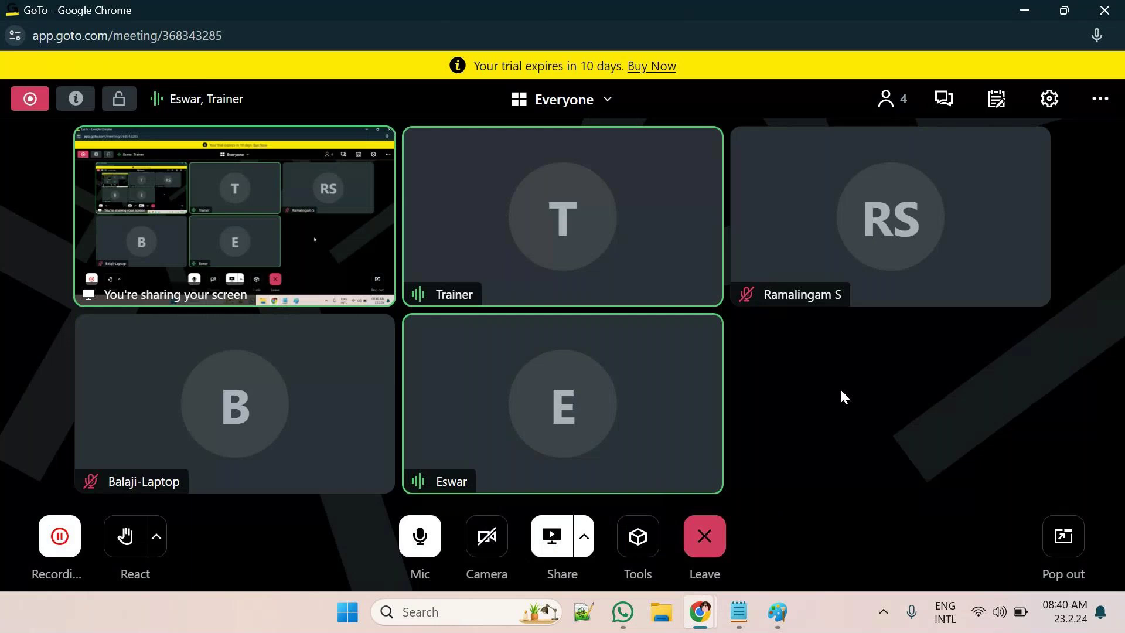